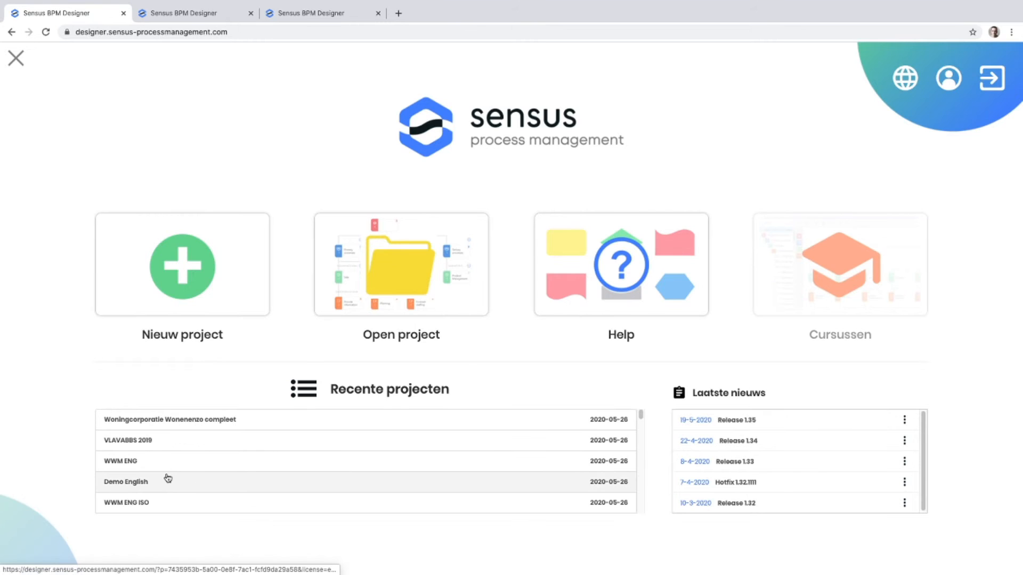
Open the recent project Demo English and switch the interface language to English (EN)
click(132, 482)
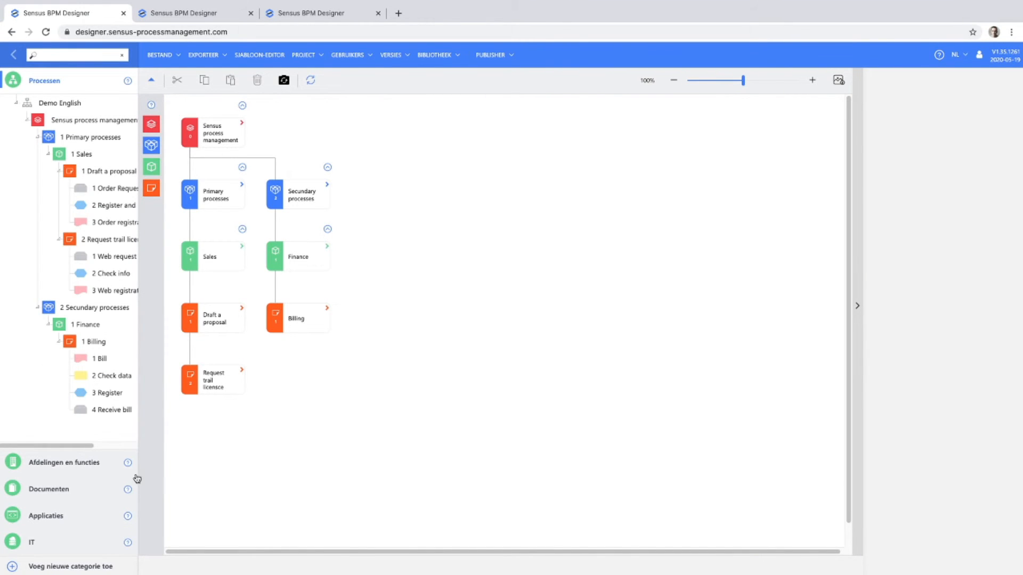
click(963, 55)
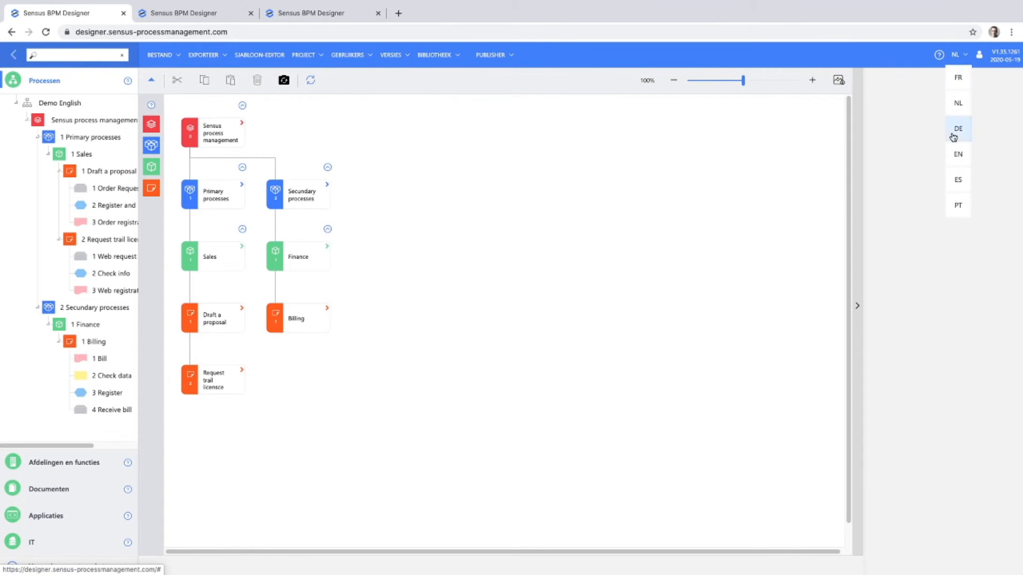
click(958, 155)
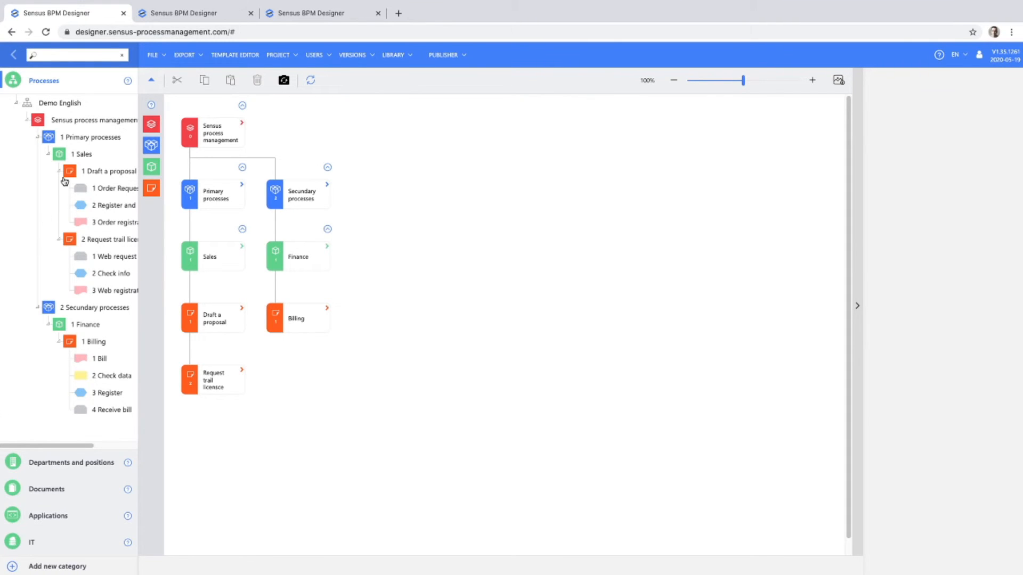
Collapse the Processes tree, inspect the properties of the Secundary processes theme, and expand the tree again
click(68, 83)
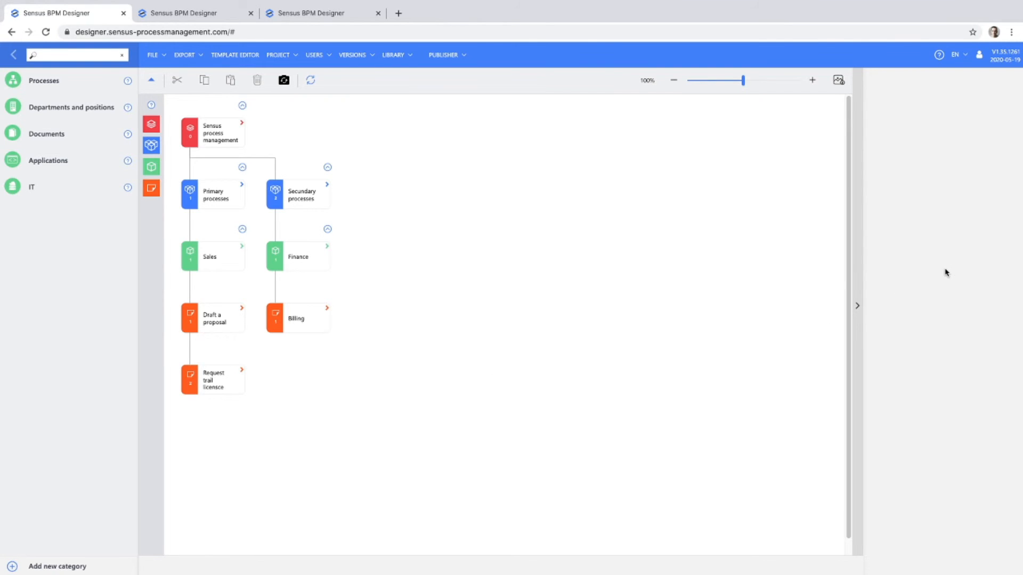
click(309, 195)
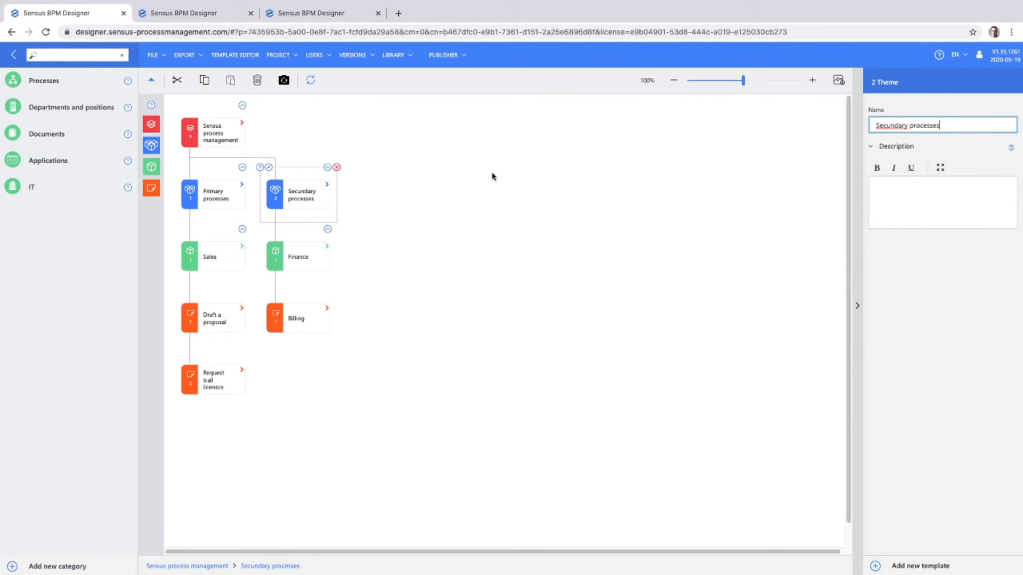
click(53, 84)
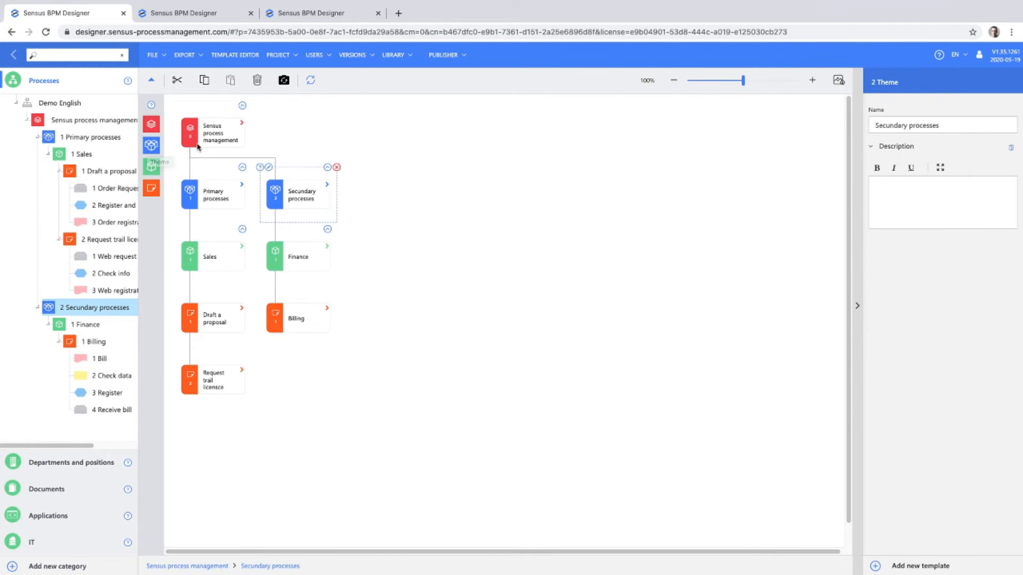
Add a theme named "Tertiaire processes" under Sensus process management and view its empty description in the enlarged text editor
drag(145, 147, 239, 133)
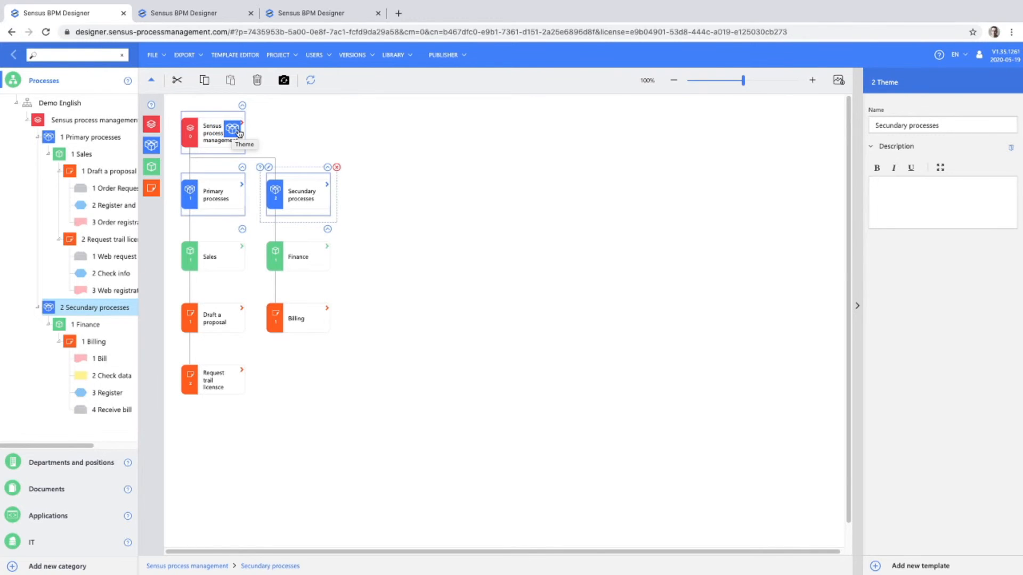
drag(239, 134, 239, 134)
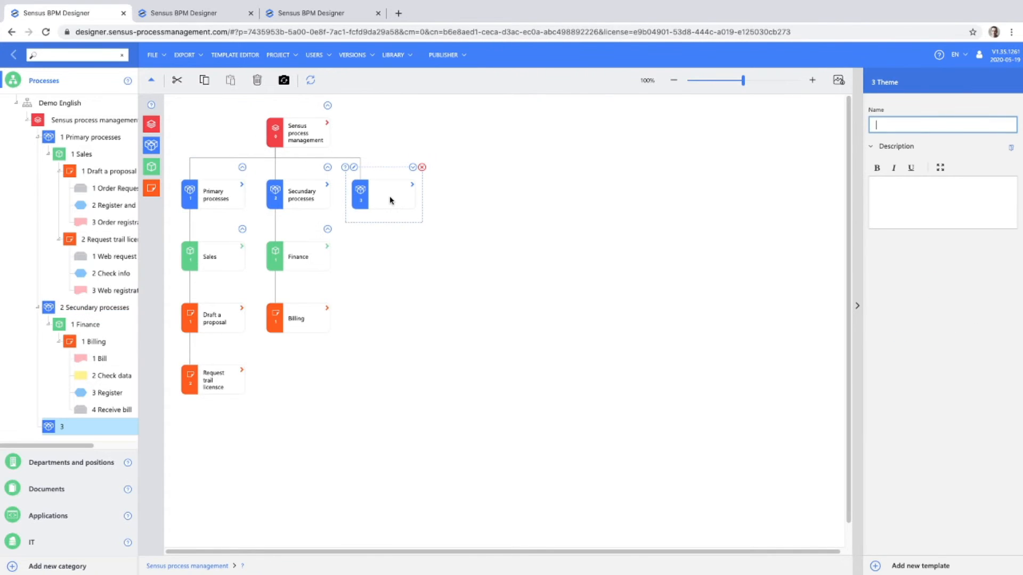
text(Tertiaire processes)
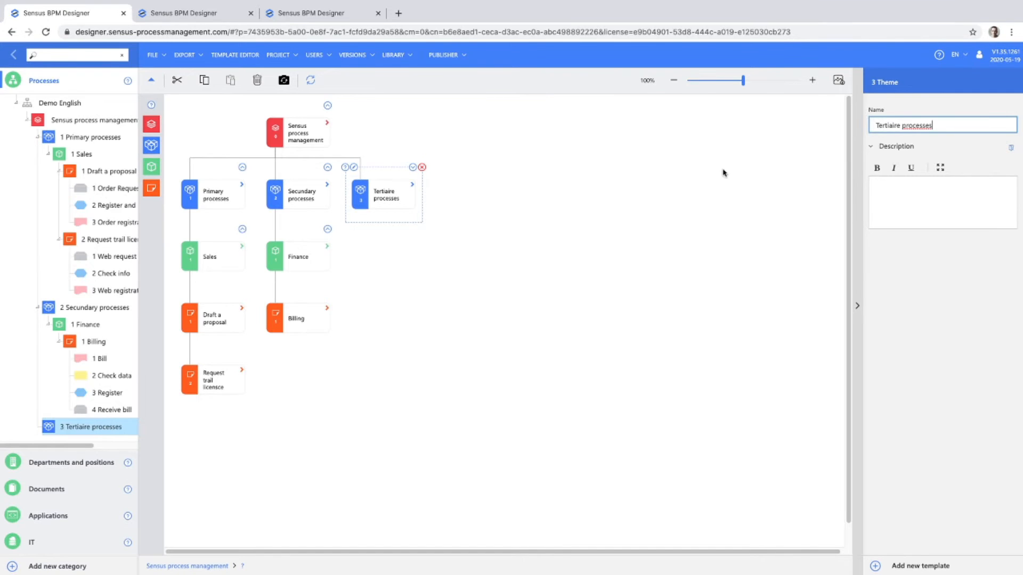
click(941, 168)
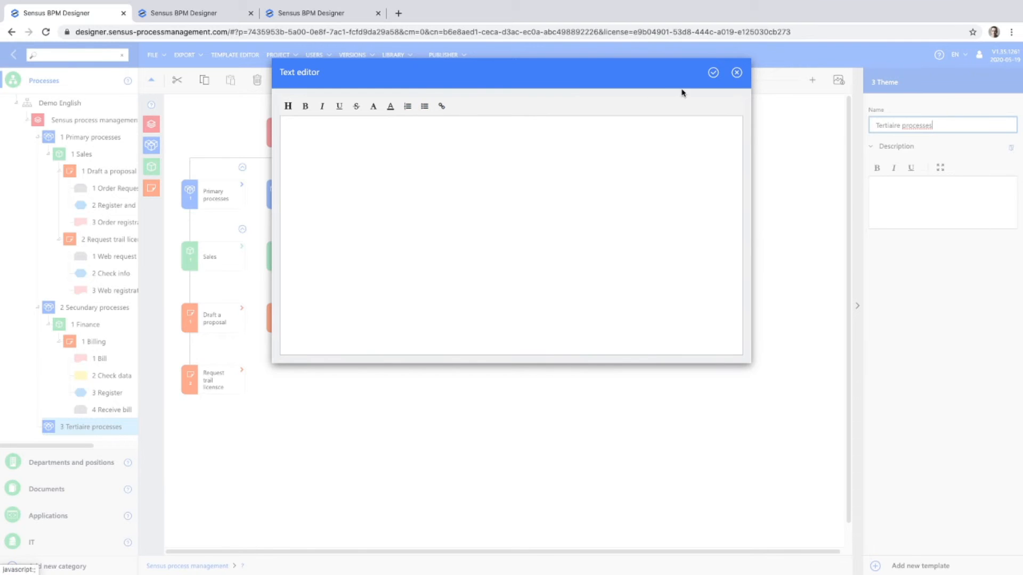
click(741, 75)
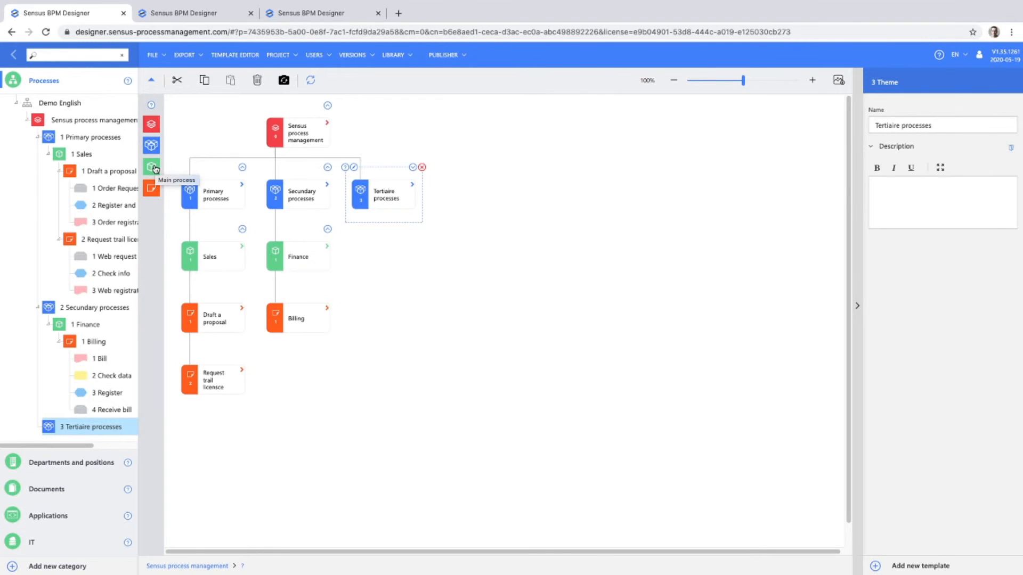
Add main process "Legal" and a second, unnamed main process under Tertiaire processes, plus an unnamed one under Secundary processes
drag(155, 170, 382, 201)
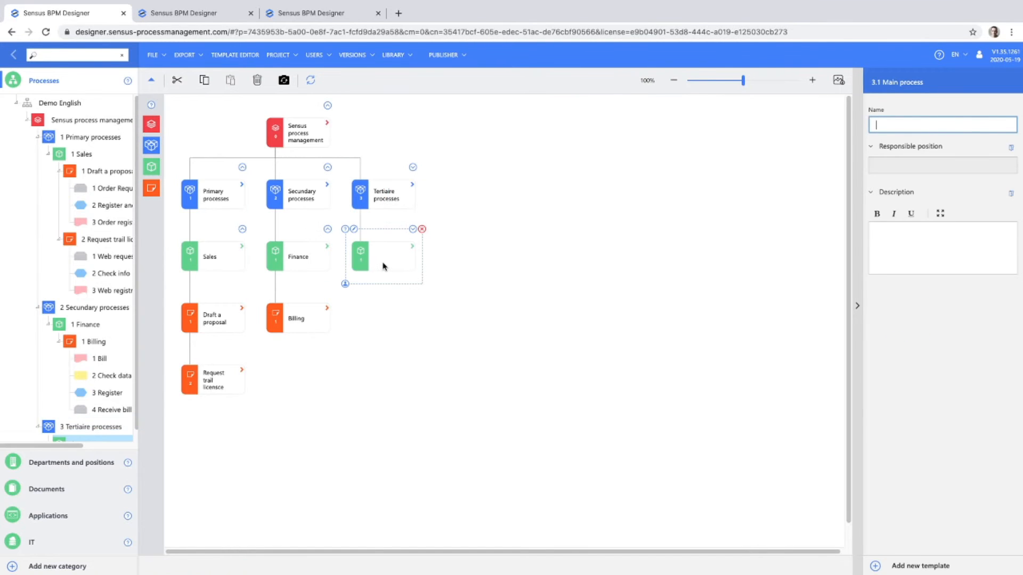
text(Legal)
drag(151, 168, 385, 190)
drag(150, 168, 296, 191)
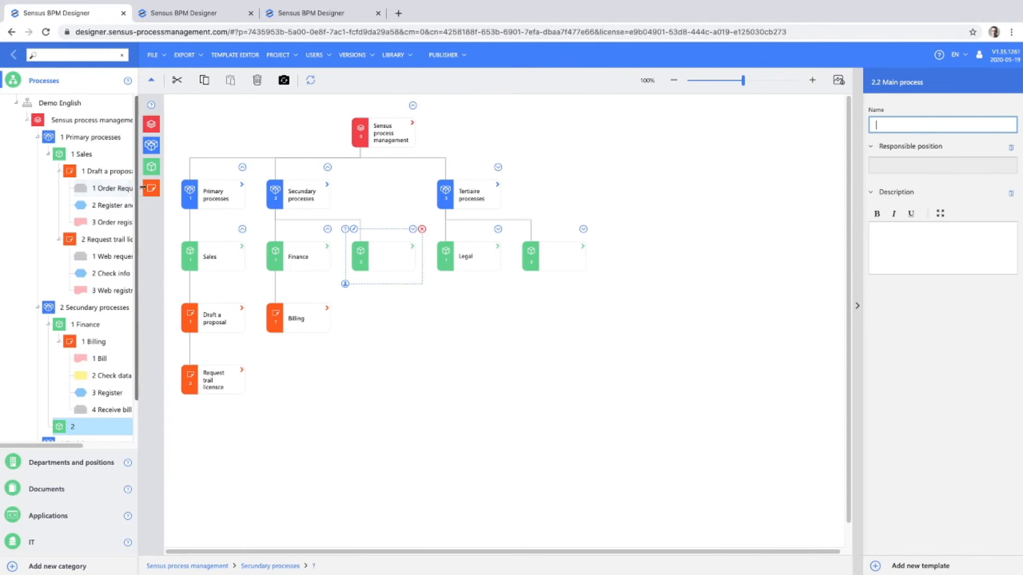
Add one unnamed process under Secundary's unnamed main process, one under Legal, and two under Tertiaire's unnamed main process
drag(156, 190, 371, 256)
drag(151, 187, 467, 250)
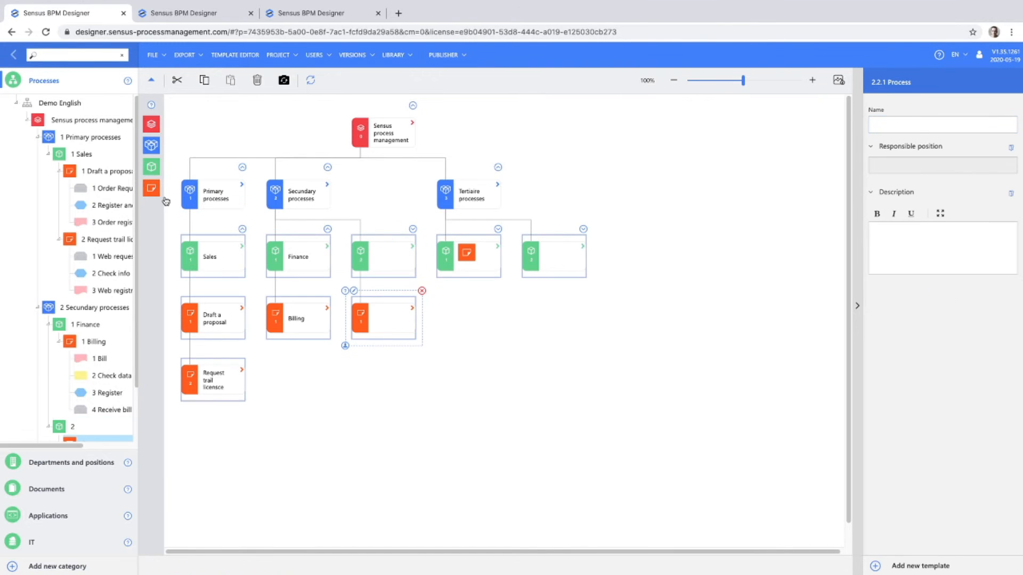
drag(151, 190, 546, 256)
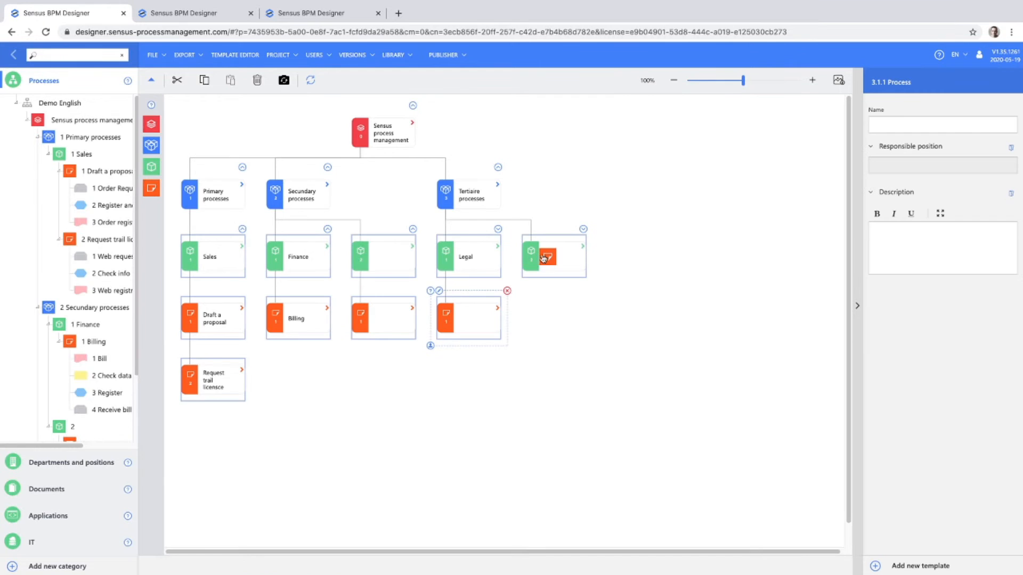
drag(153, 190, 547, 267)
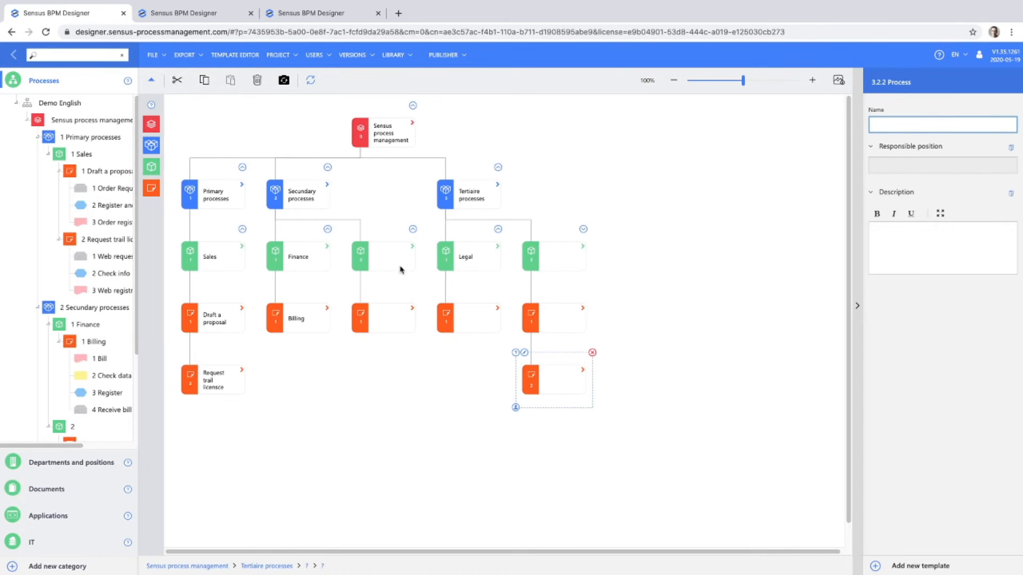
Extend the Draft a proposal flow with a computer activity, a yellow activity, a gateway and a computer activity on each Yes and No branch
click(217, 322)
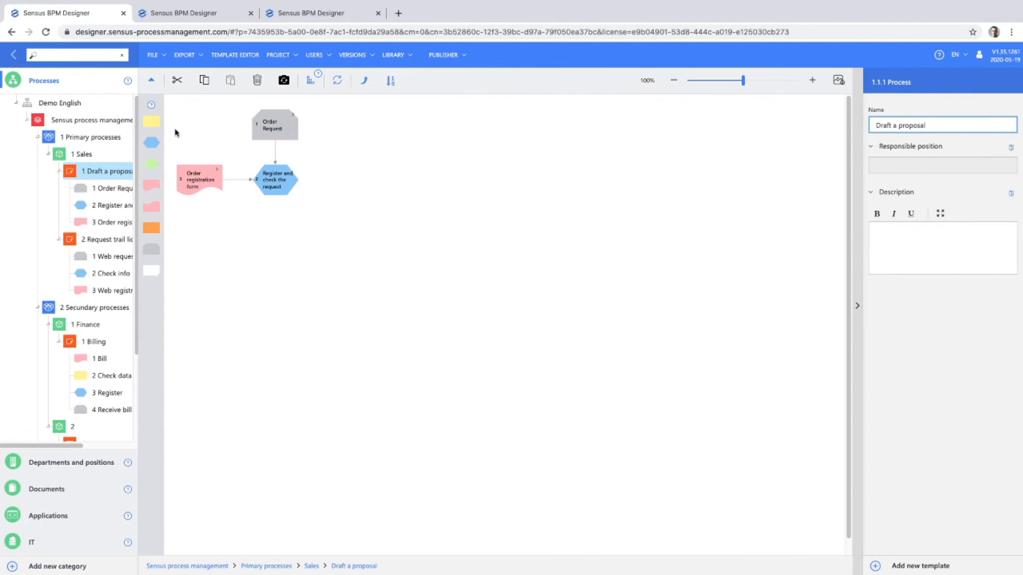
drag(151, 146, 287, 189)
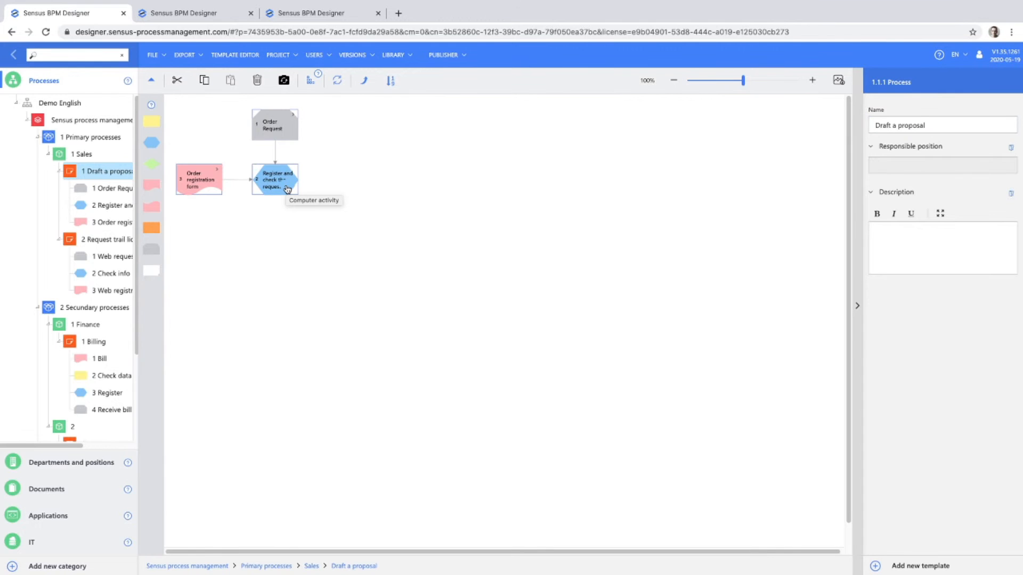
drag(287, 189, 304, 253)
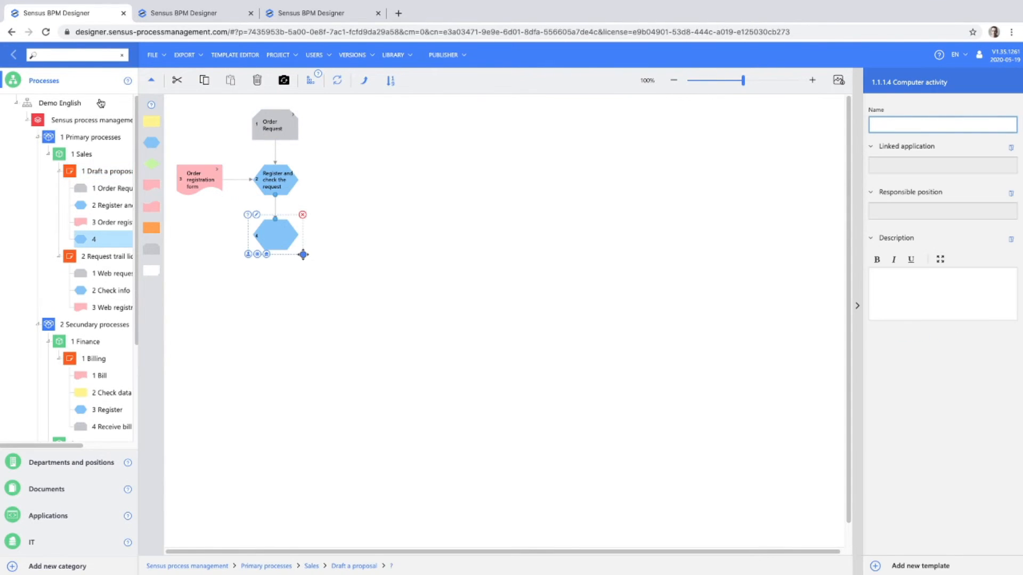
drag(151, 121, 280, 294)
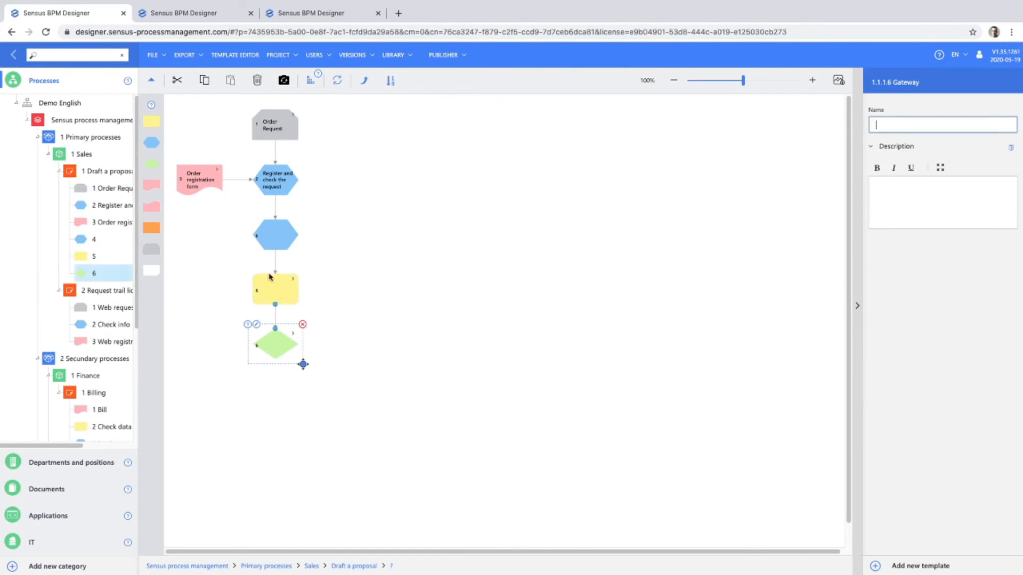
drag(151, 142, 289, 351)
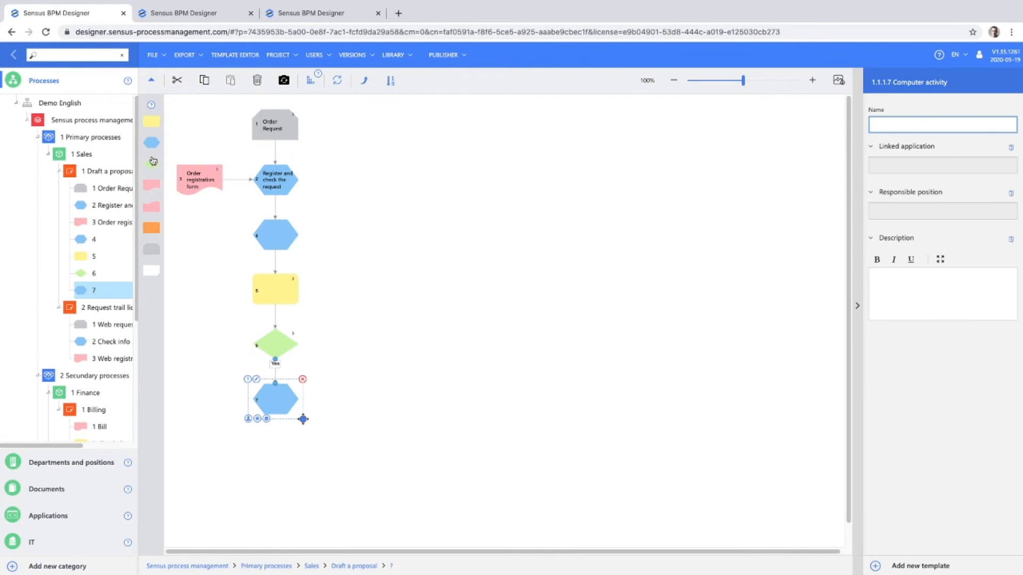
drag(154, 145, 291, 352)
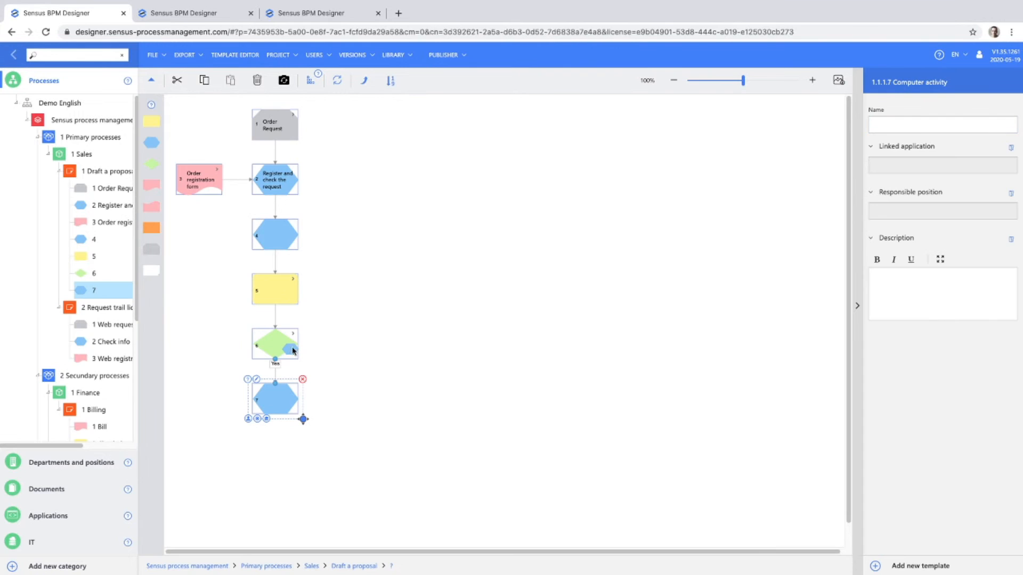
Add a process connector below the Yes-branch computer activity and link it to the Billing process under Finance
drag(152, 269, 283, 411)
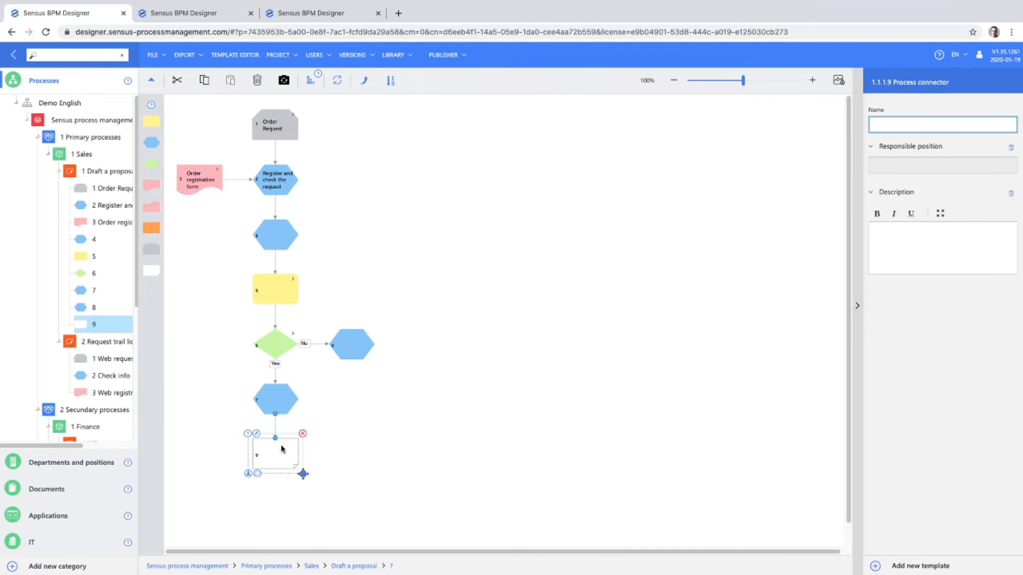
click(258, 475)
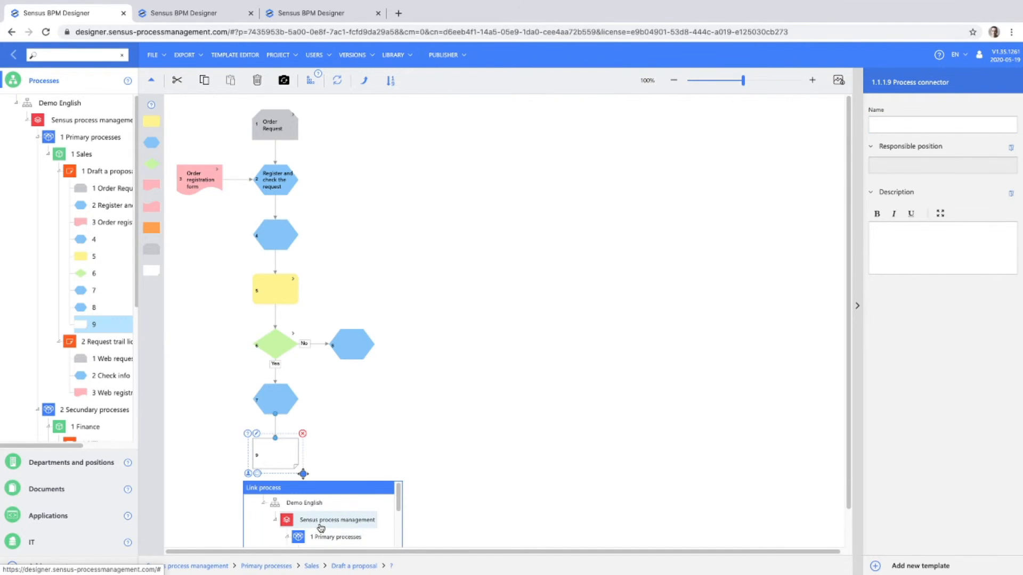
scroll(320, 528, down, 3)
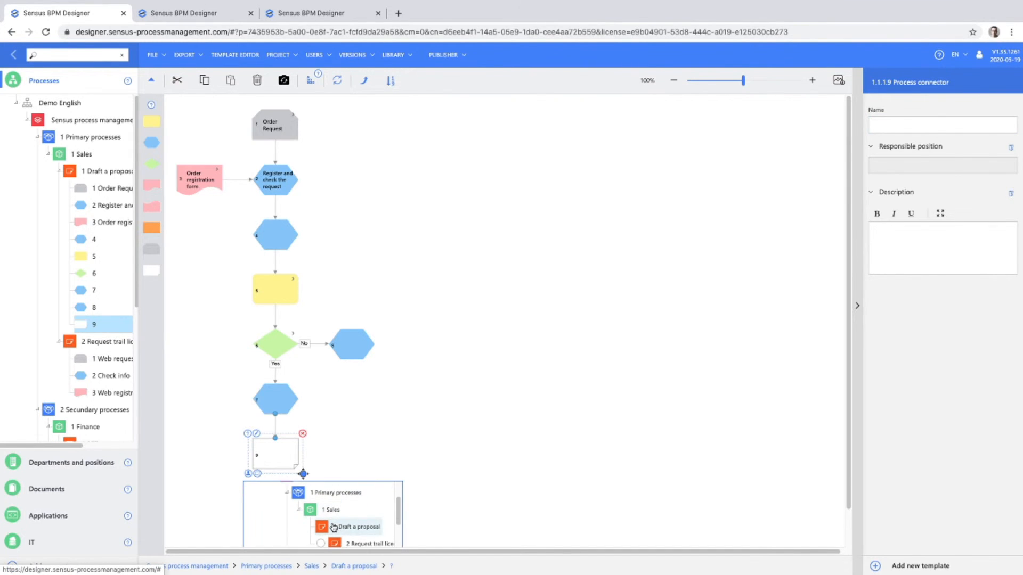
scroll(333, 528, down, 1)
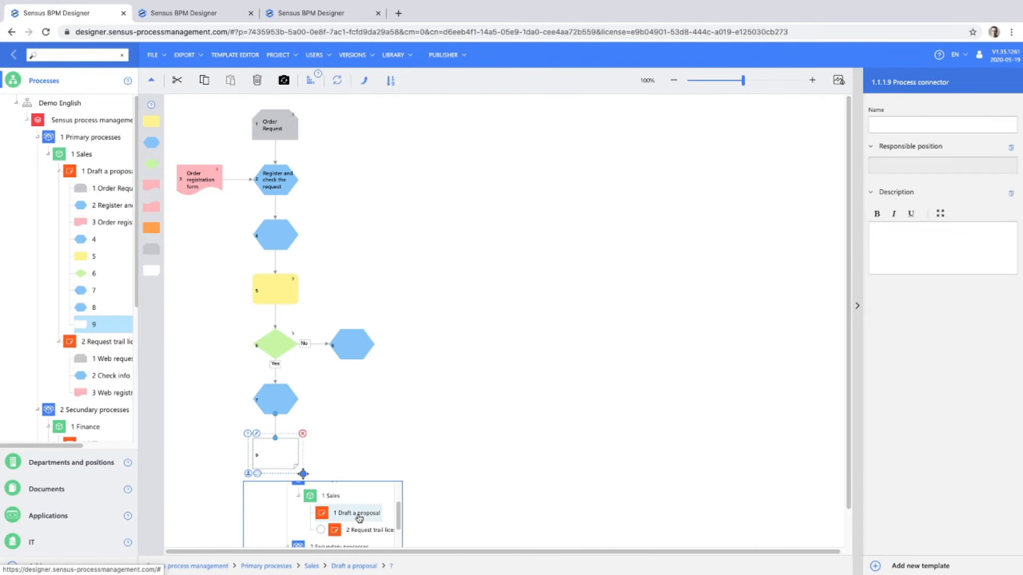
scroll(359, 518, down, 5)
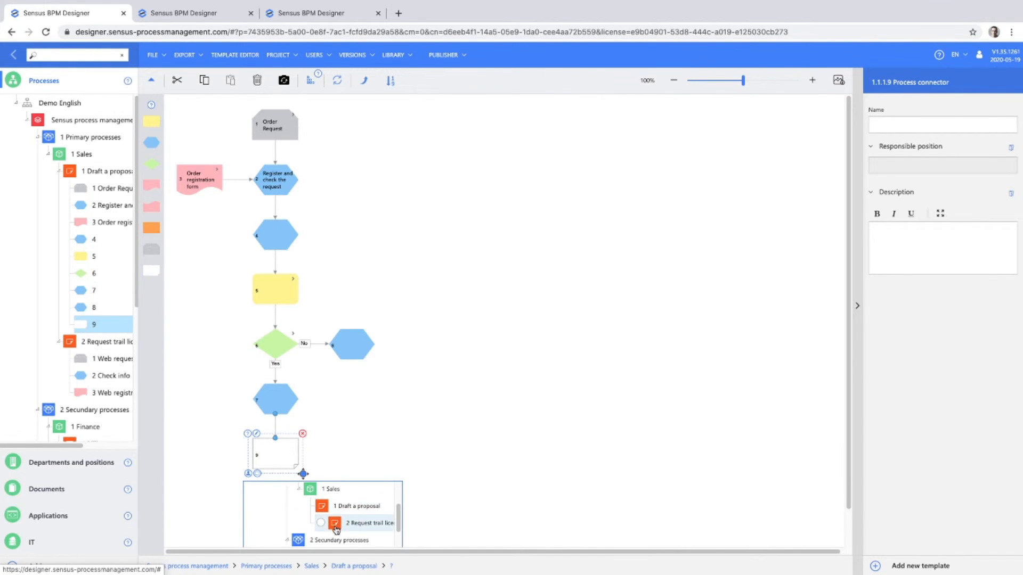
scroll(339, 529, down, 1)
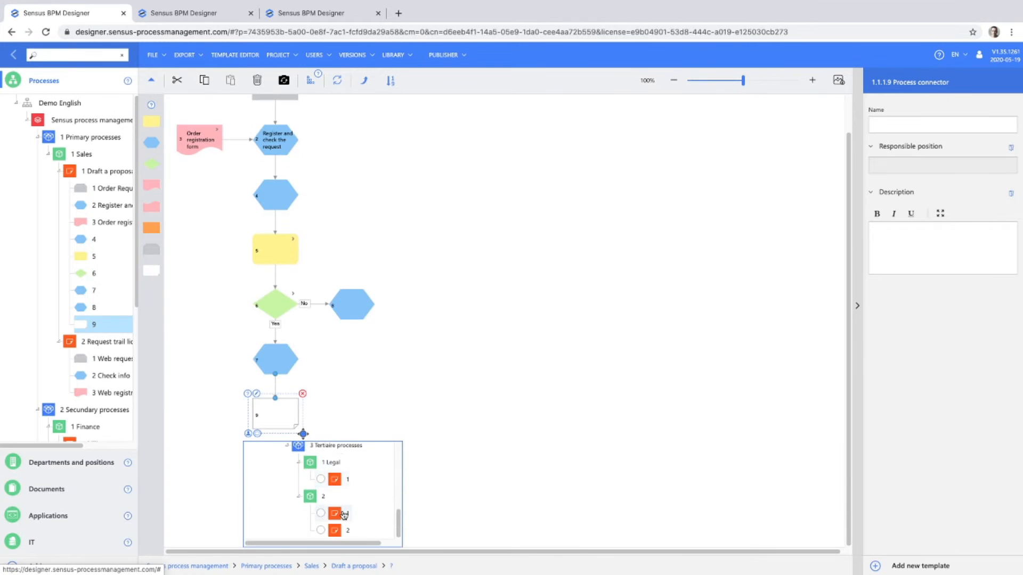
scroll(343, 515, up, 8)
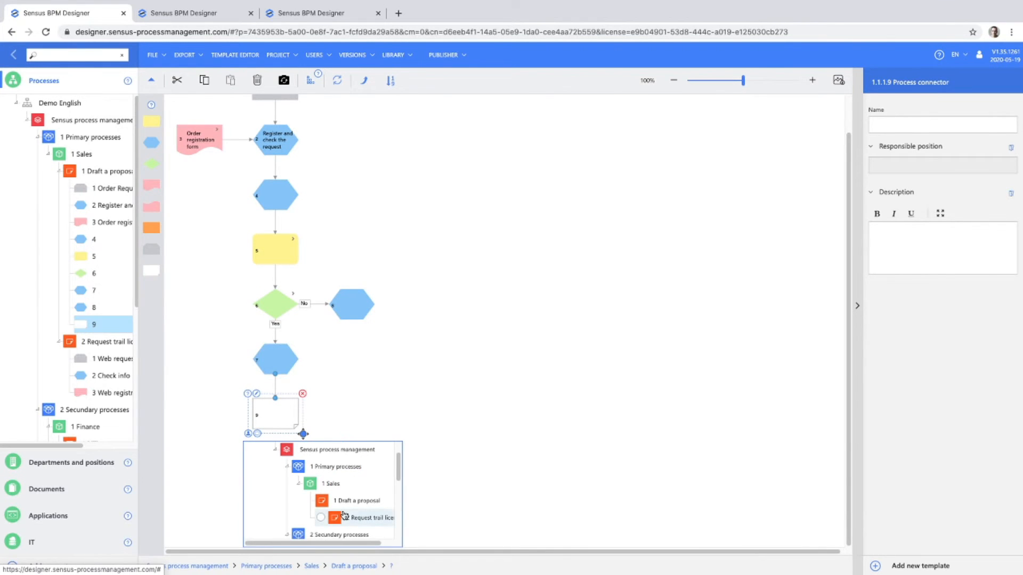
scroll(343, 515, down, 1)
scroll(345, 515, down, 2)
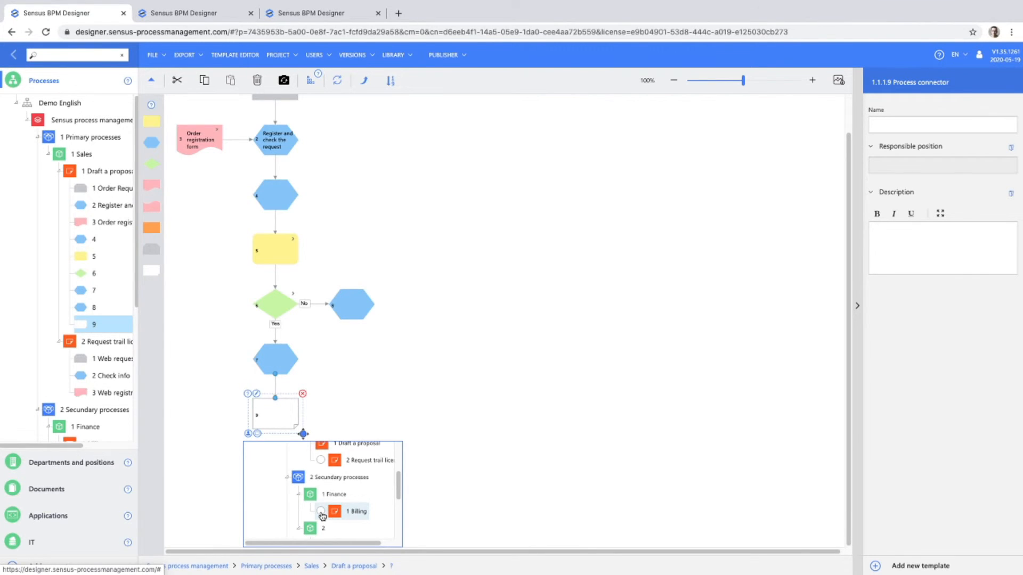
click(320, 513)
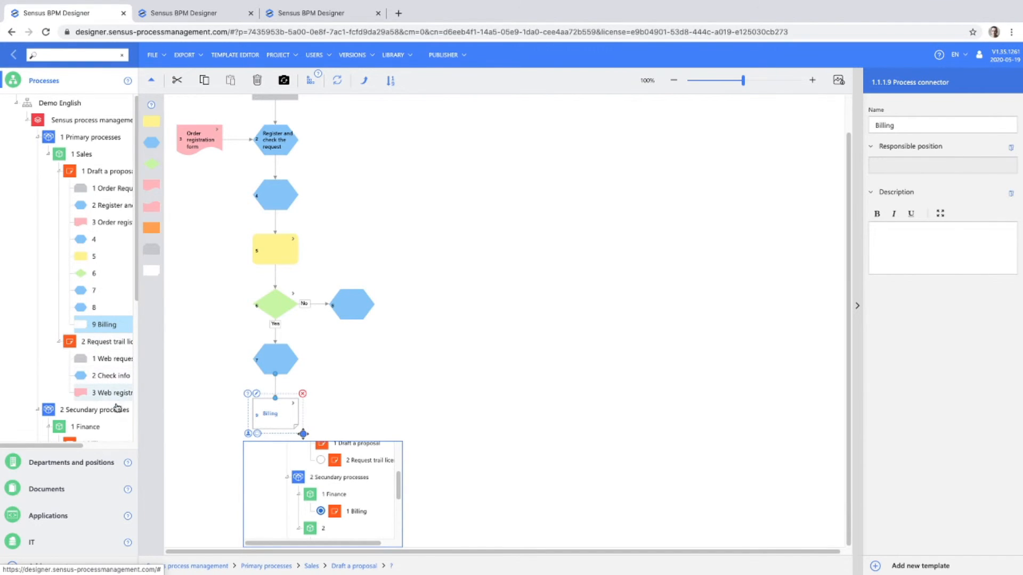
Open the Billing process, move its Draft a proposal connector beside Receive bill, and follow that connector back to Draft a proposal
scroll(101, 410, down, 1)
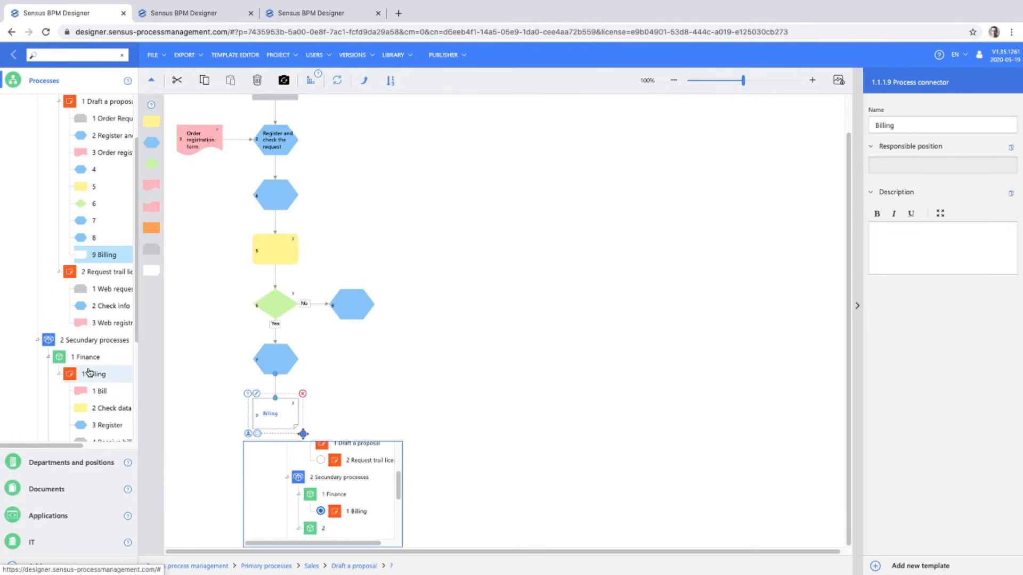
click(88, 375)
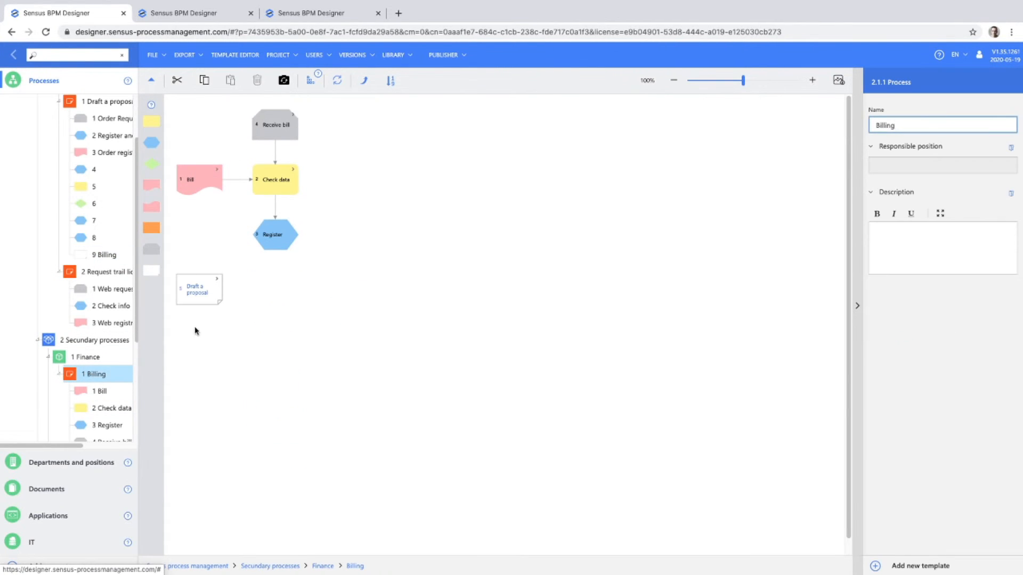
drag(193, 282, 378, 126)
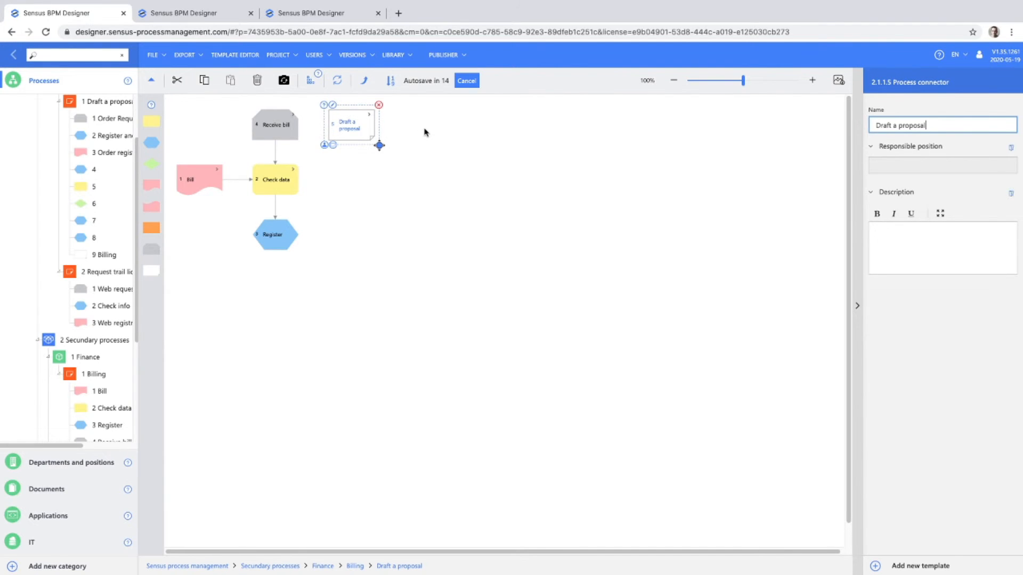
click(349, 131)
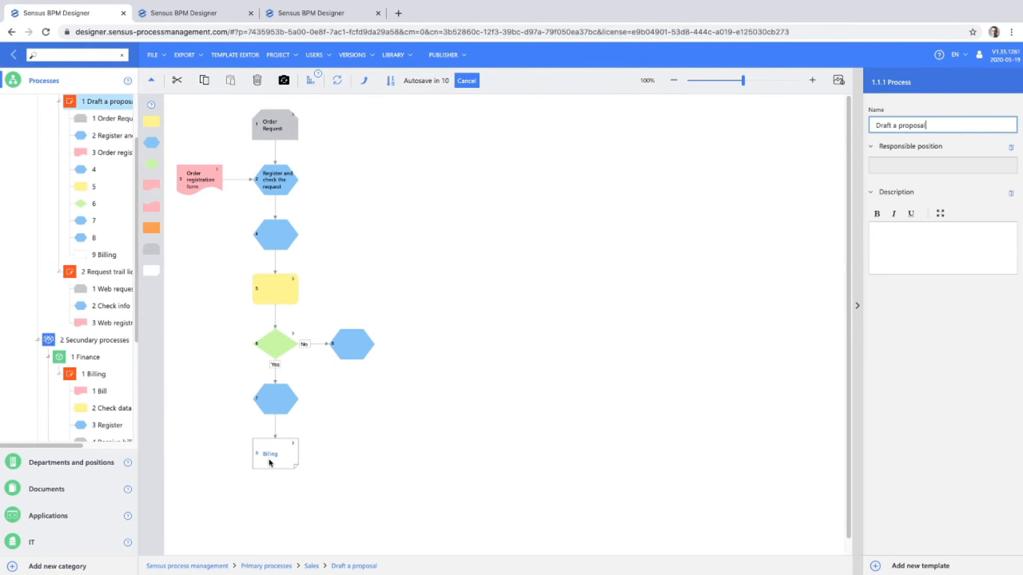
Follow the Billing connector to its process and return to Draft a proposal through the Demo English project overview
double_click(270, 458)
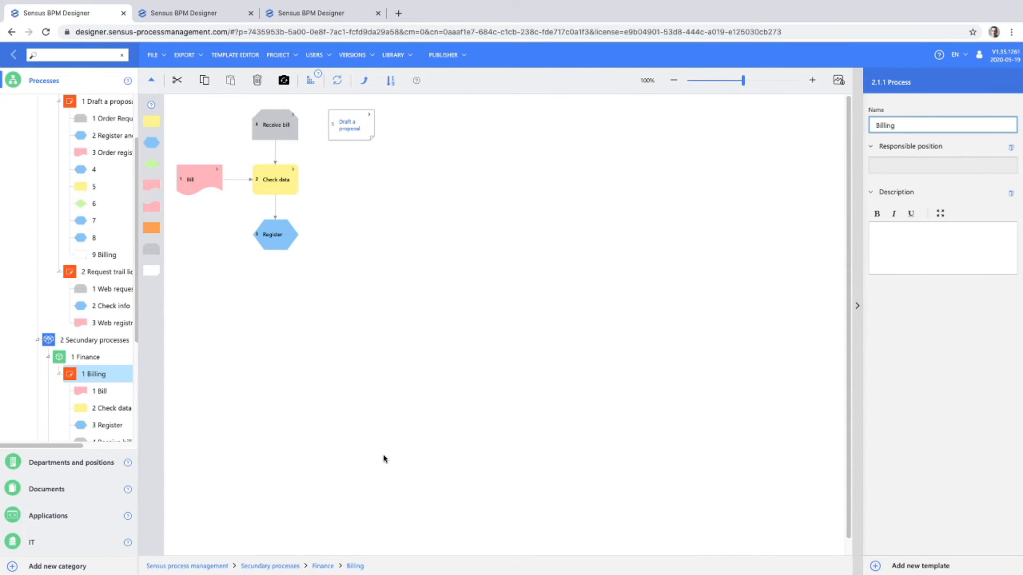
scroll(72, 100, down, 3)
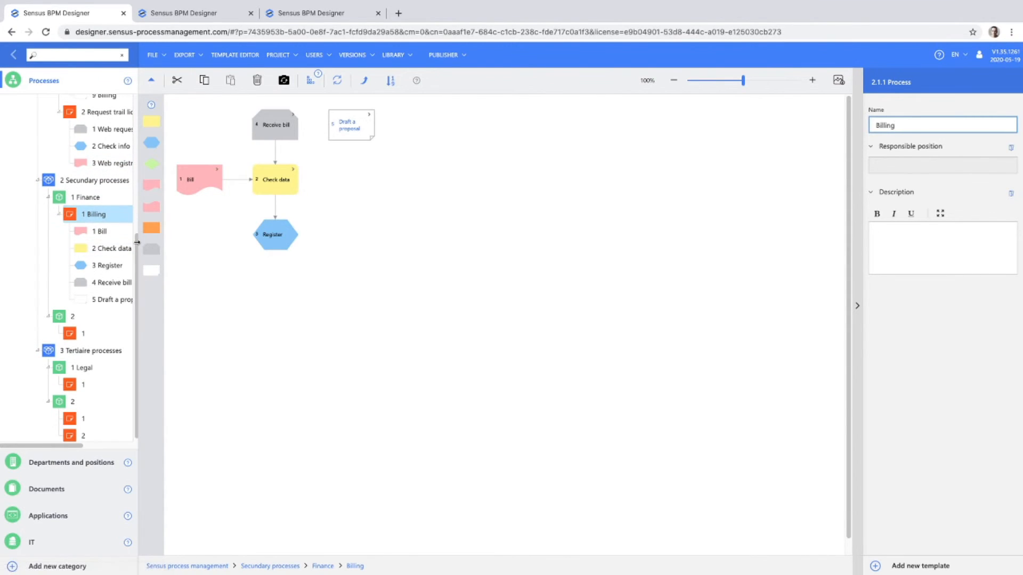
drag(121, 235, 111, 229)
click(19, 124)
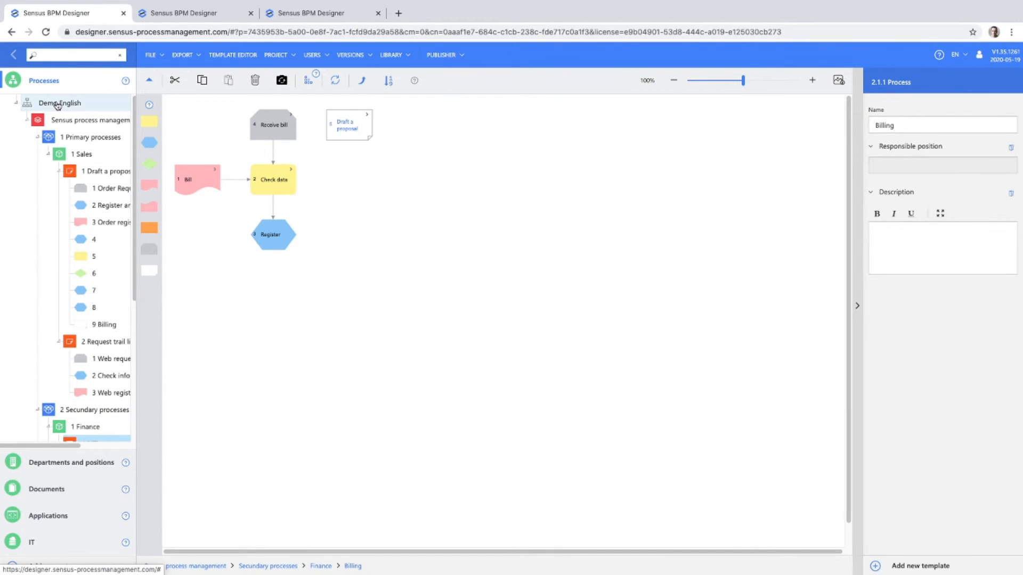
click(57, 104)
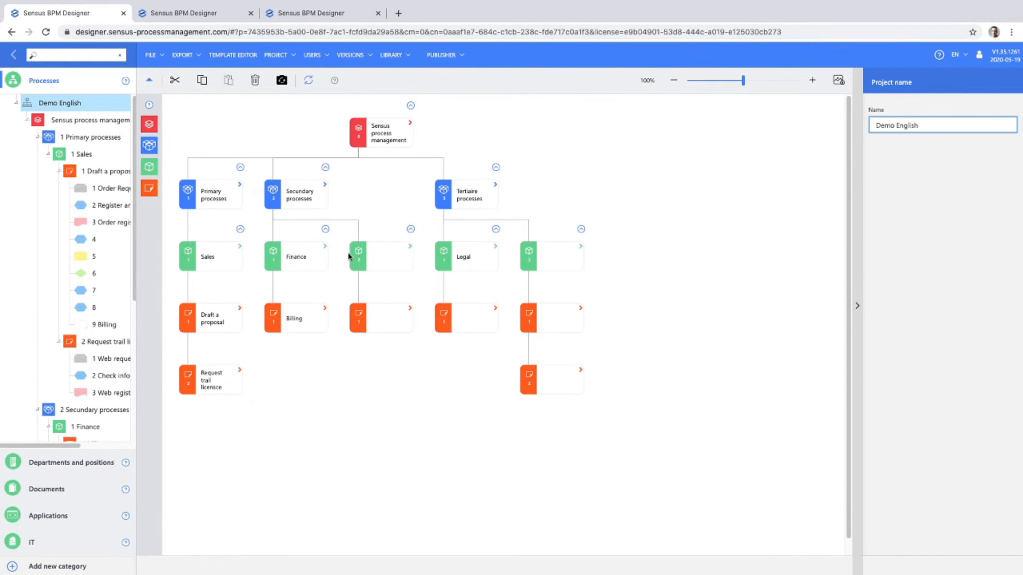
double_click(209, 319)
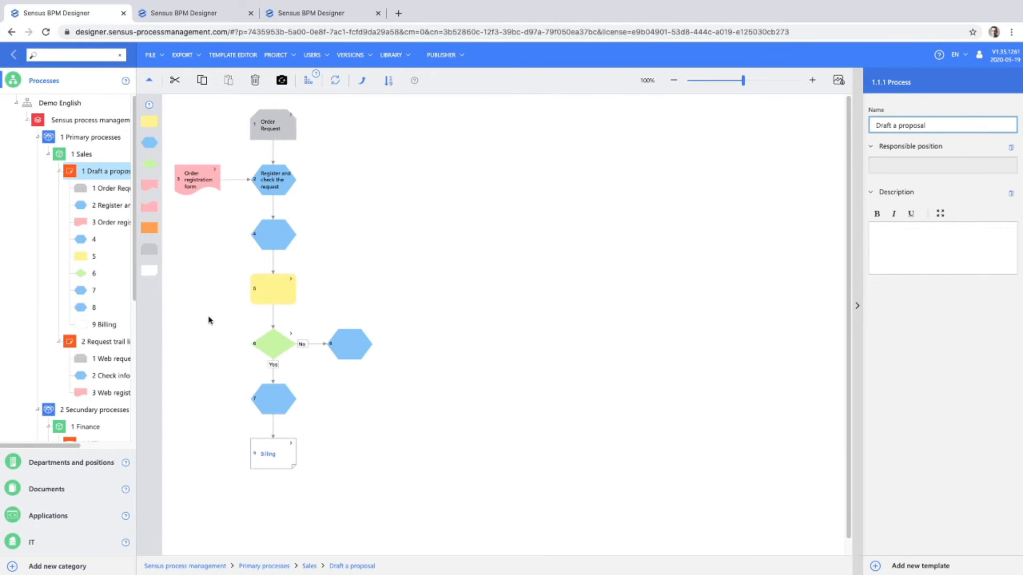
In the departments and positions chart, add a department named support under Managing board, with a position named Manager support
click(92, 464)
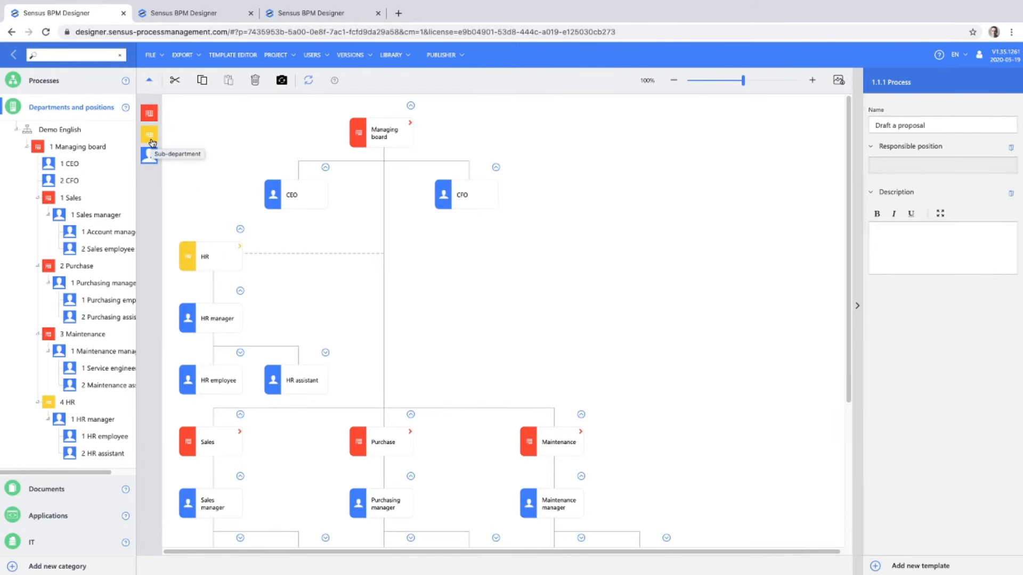
scroll(267, 405, down, 1)
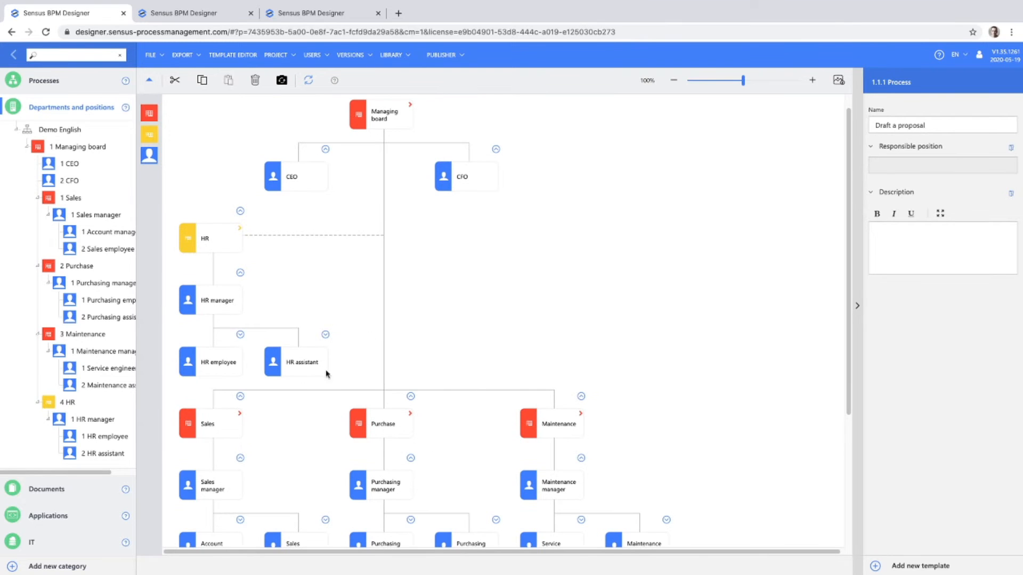
drag(153, 114, 377, 141)
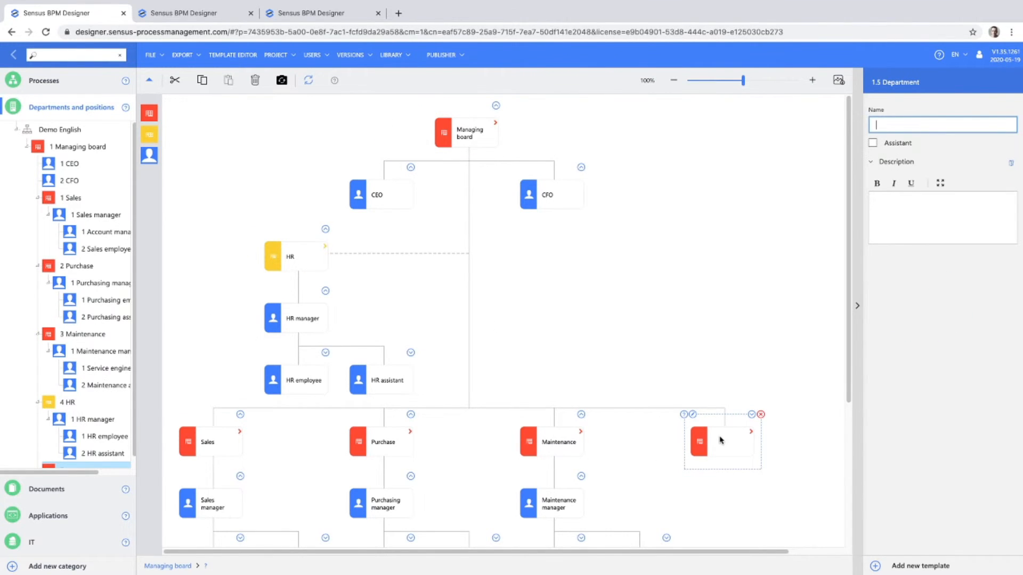
text(support)
drag(152, 158, 740, 444)
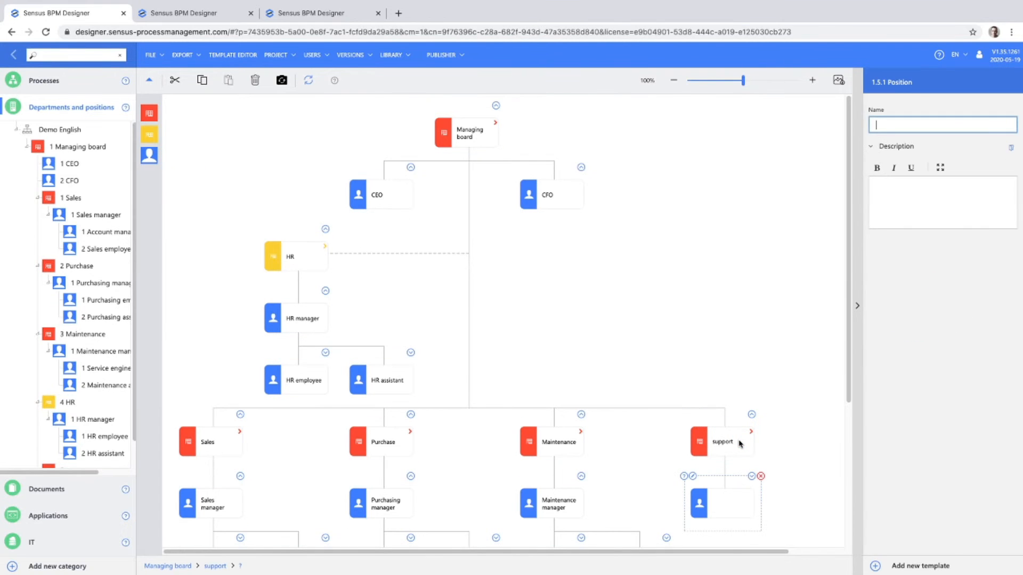
text(Manager support)
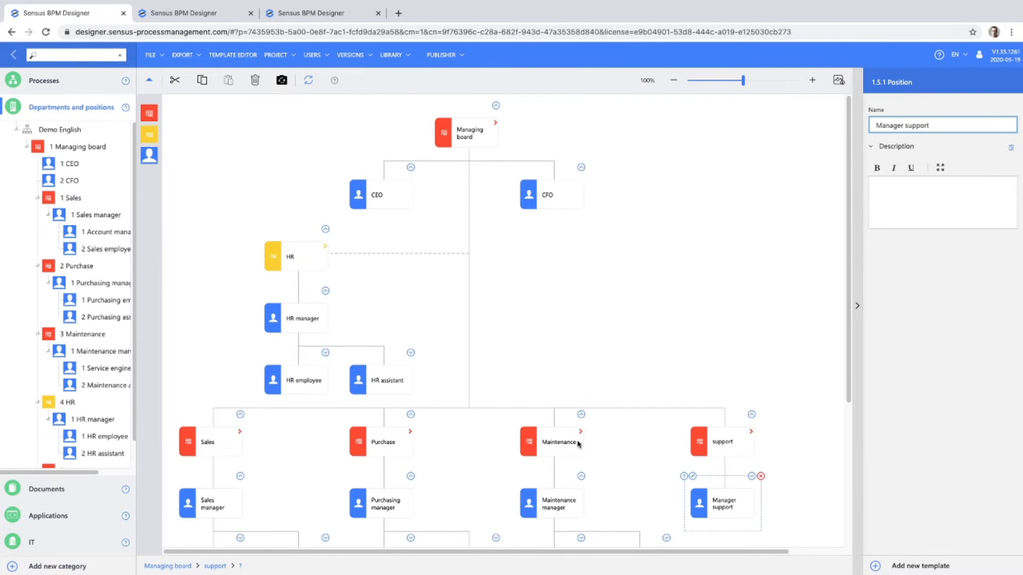
Add two positions under Manager support, named Support employee and Support assistant
drag(151, 158, 724, 438)
text(S)
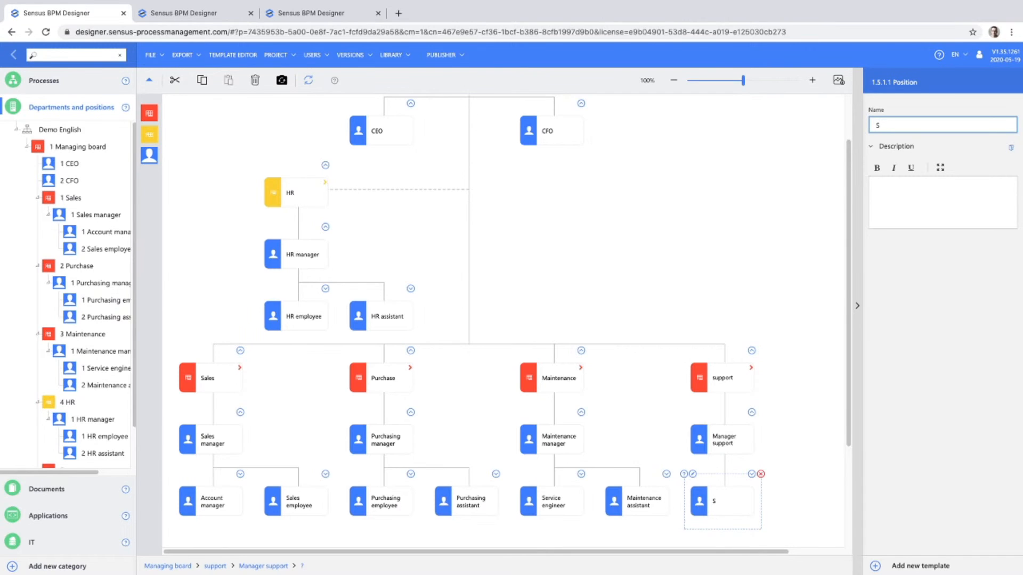
text(ouppo)
key(BackSpace)
text(oyee)
drag(148, 158, 722, 451)
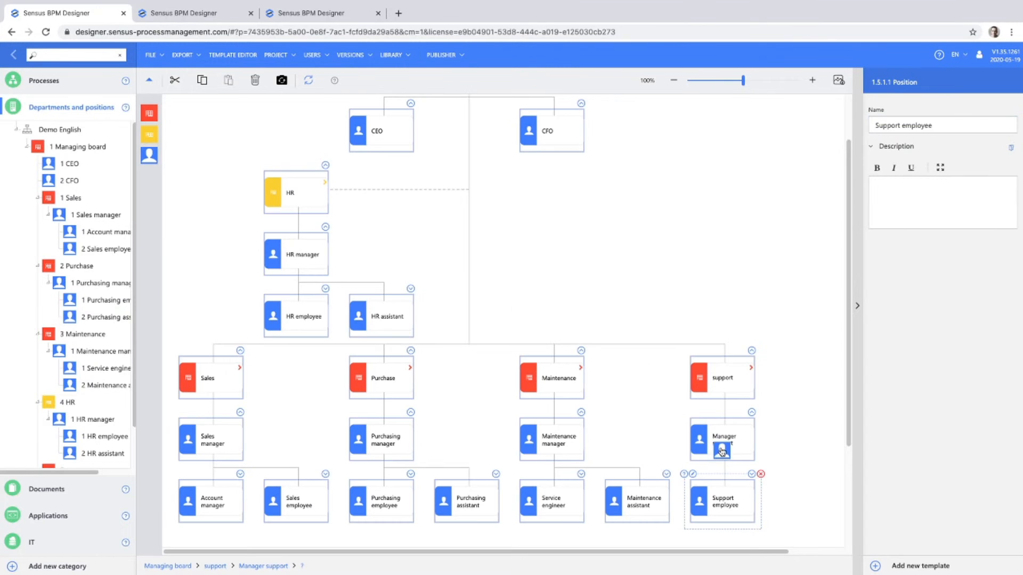
text(Suppo)
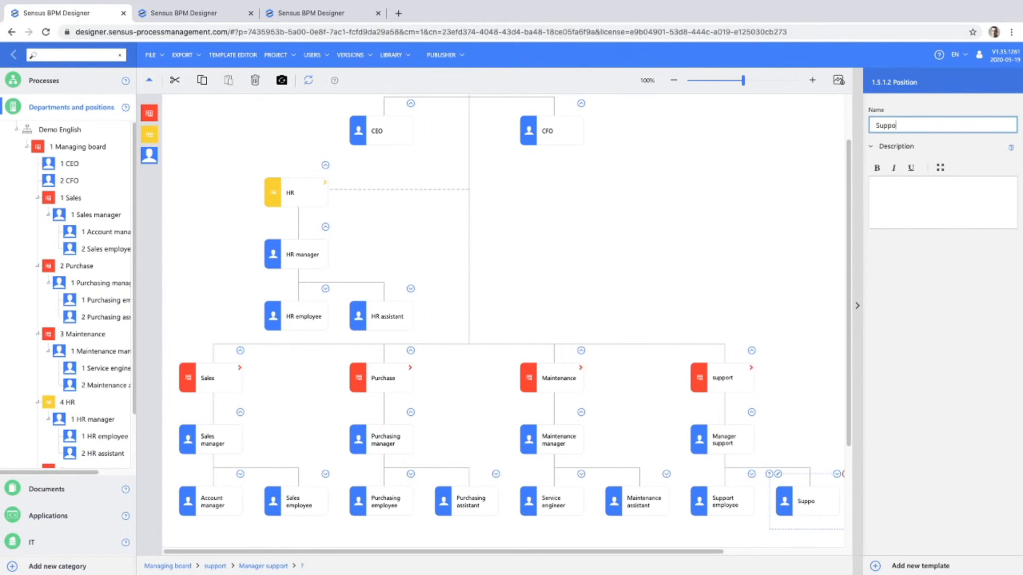
text(rt assistant)
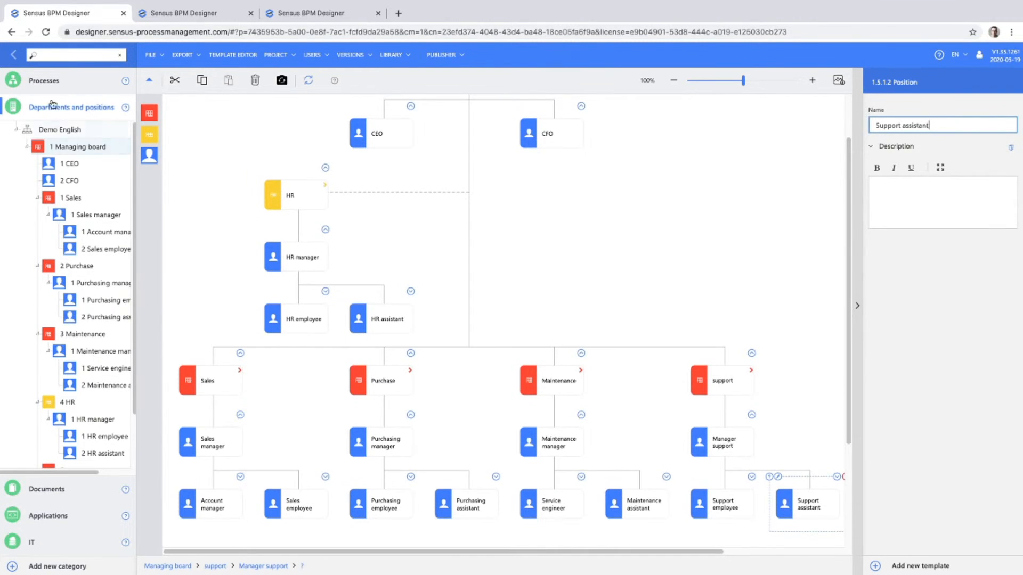
Return to the Draft a proposal process and link Sales employee as responsible position for Register and check the request
click(46, 83)
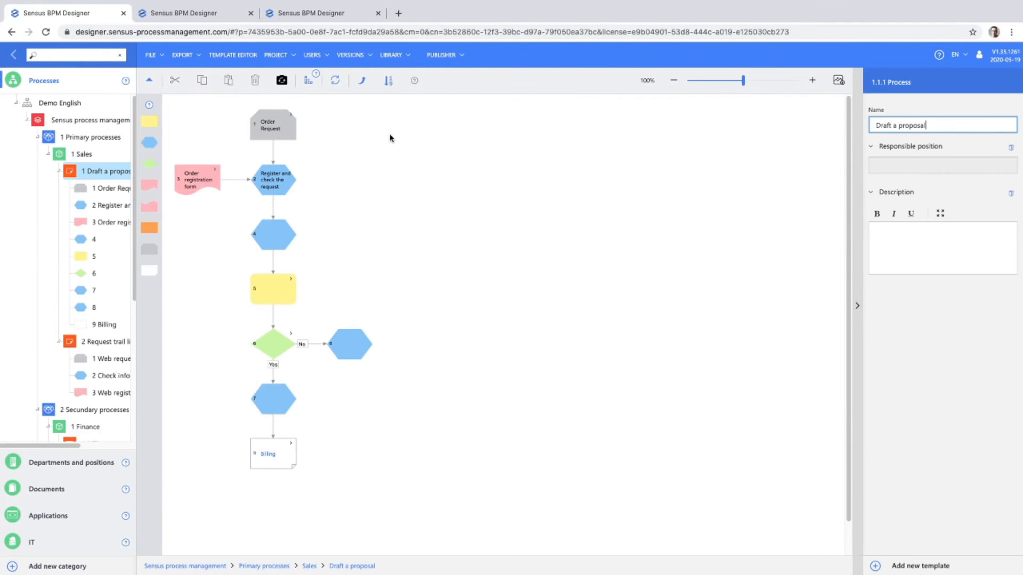
click(281, 181)
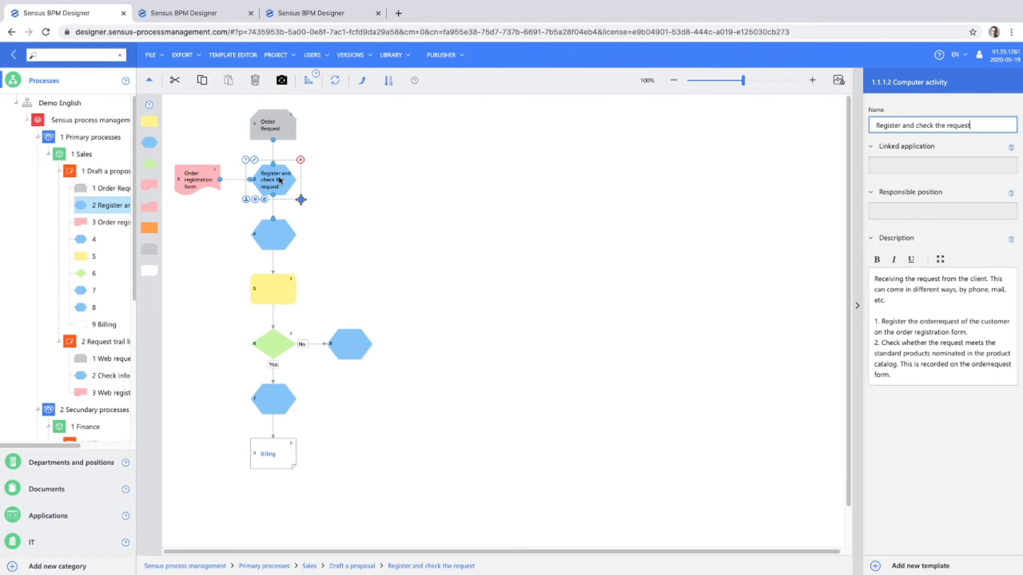
click(890, 211)
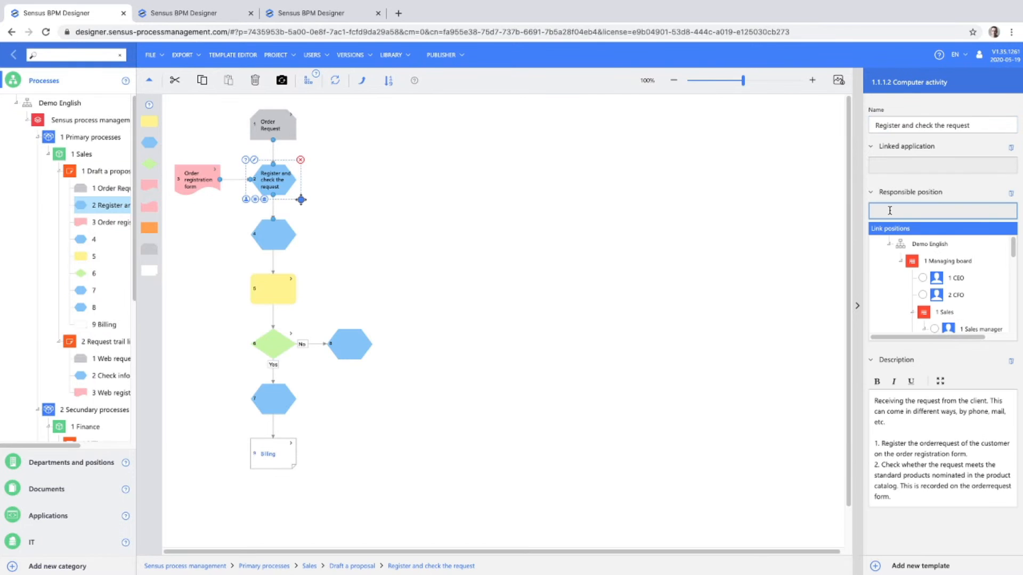
scroll(953, 283, down, 2)
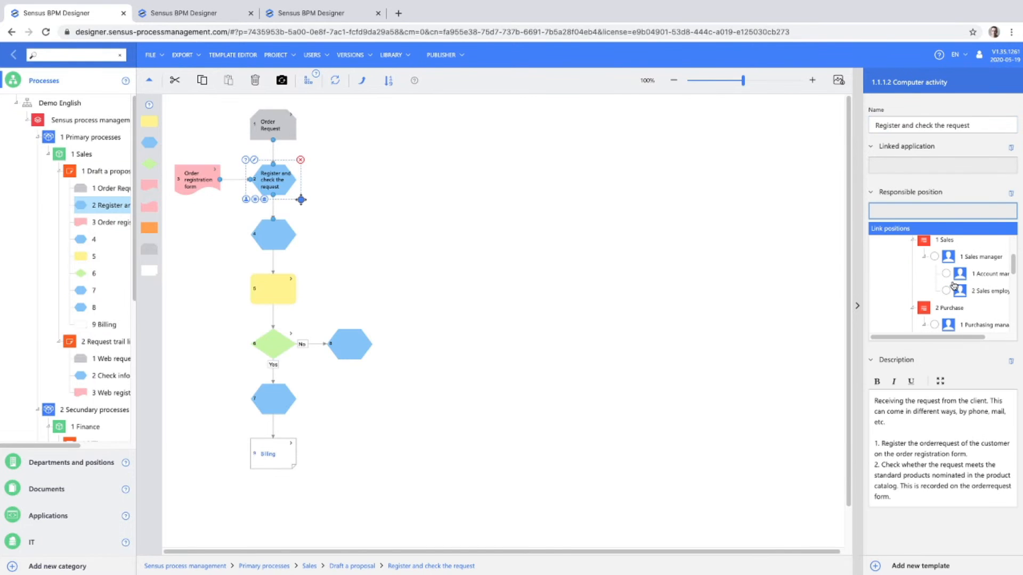
scroll(941, 288, down, 1)
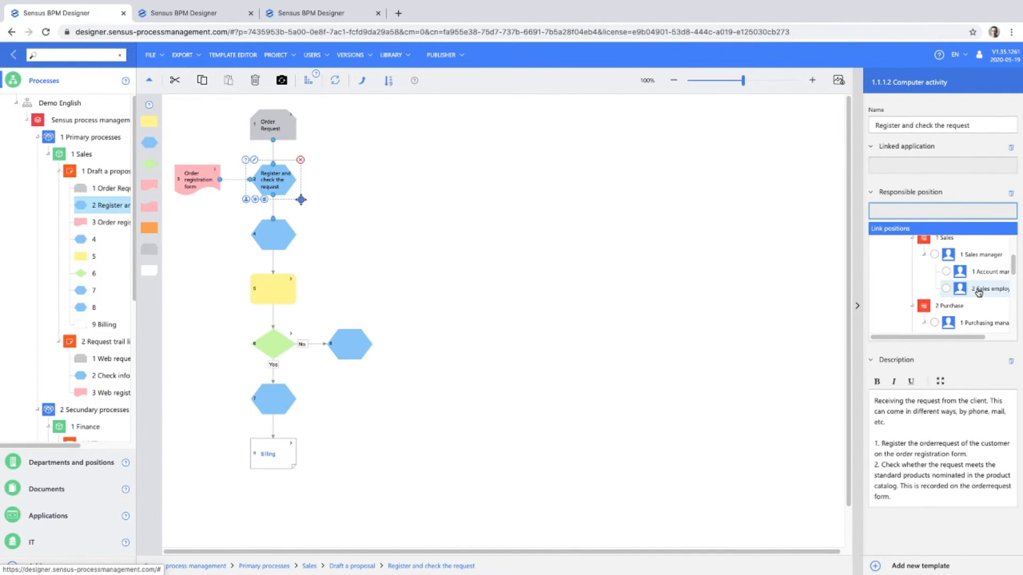
click(949, 289)
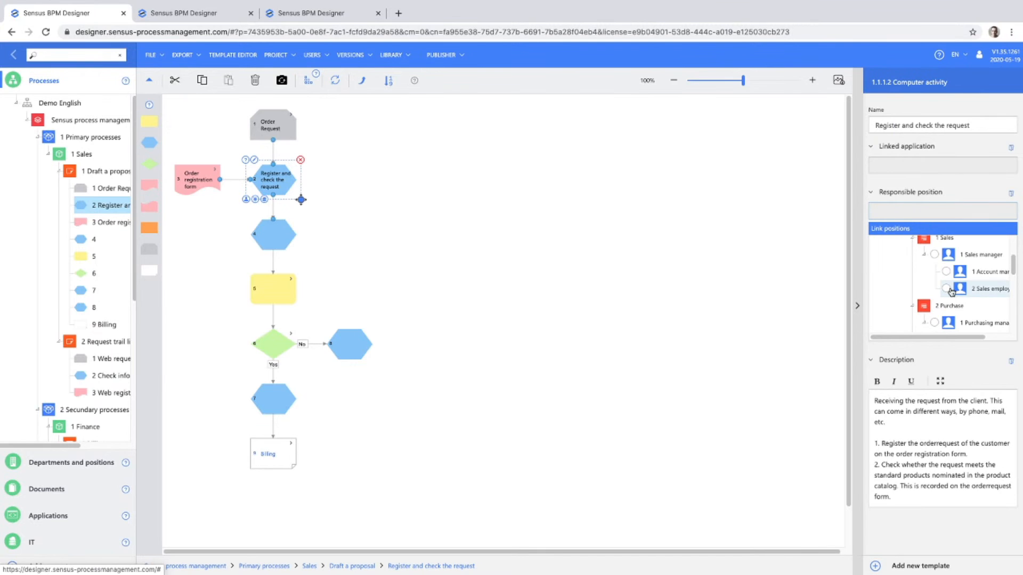
click(950, 291)
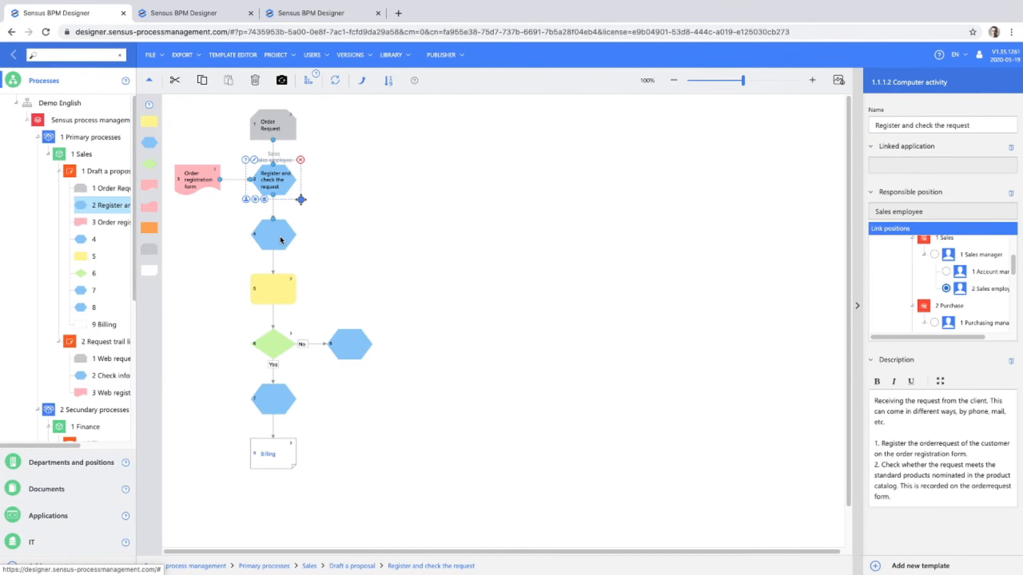
Link the Account manager under Sales as responsible position for the unnamed computer activity below Register and check the request
click(281, 240)
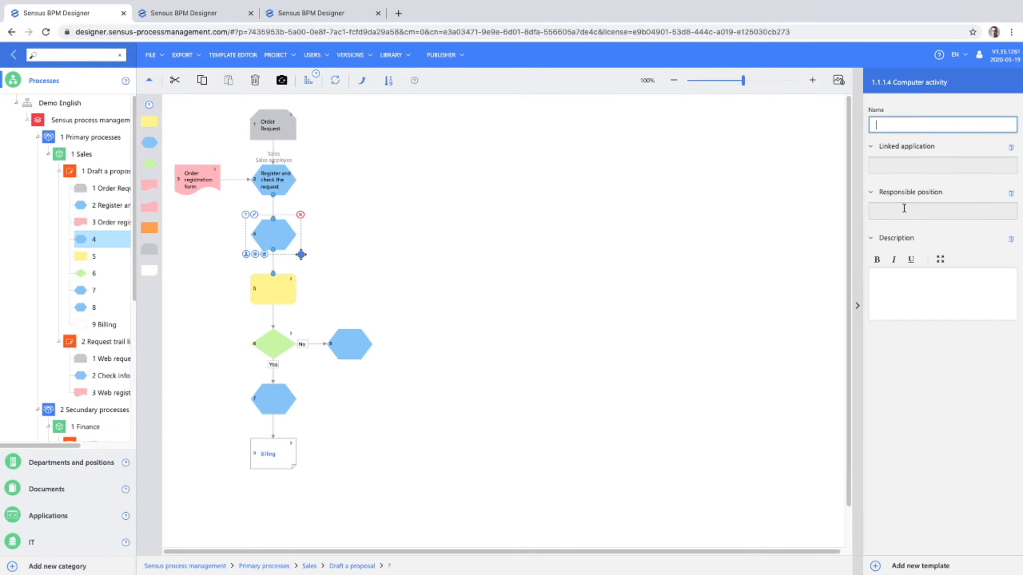
click(938, 211)
scroll(959, 313, down, 2)
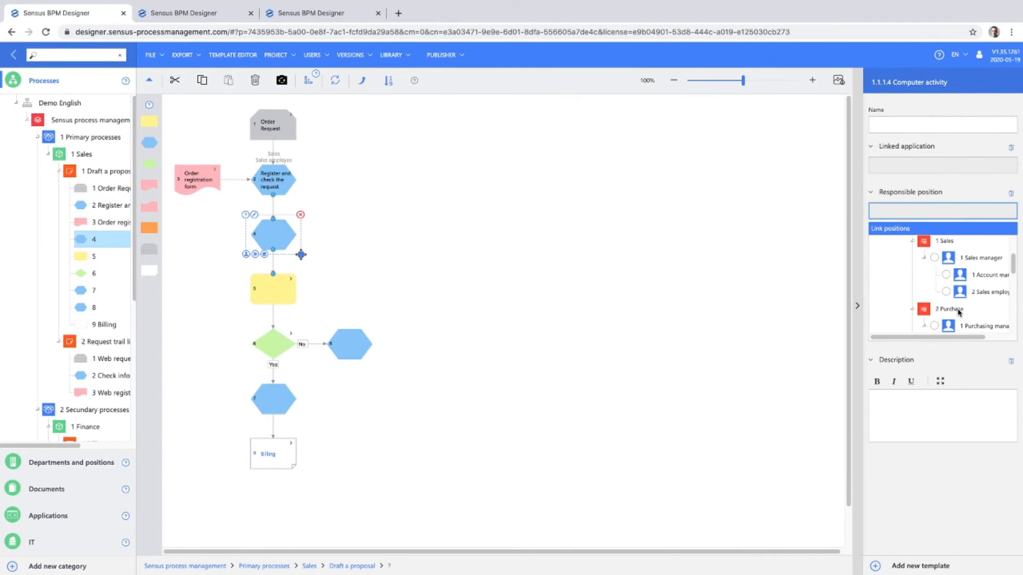
click(946, 275)
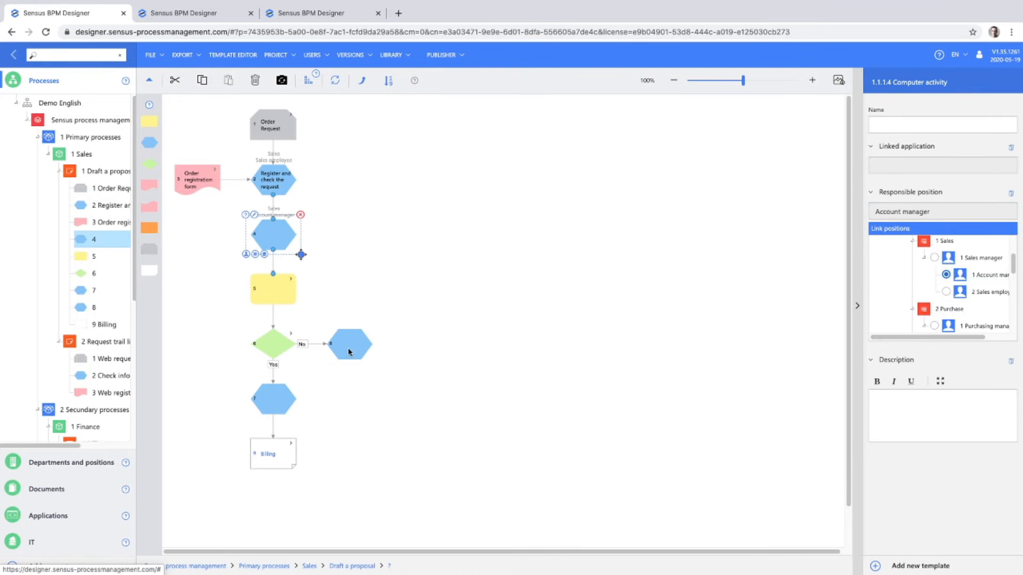
Link Support employee as responsible position for the yellow action above the gateway
click(281, 298)
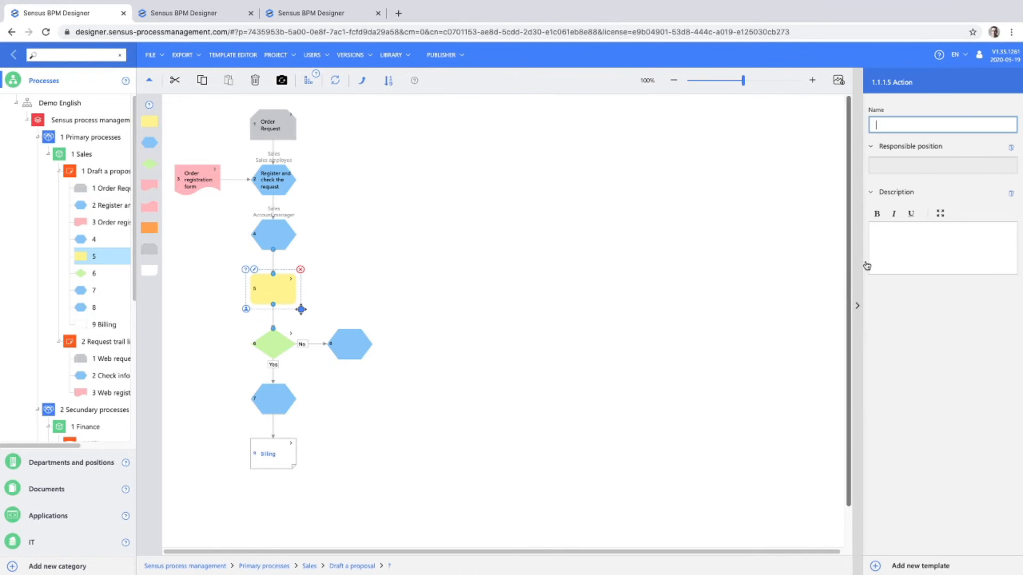
click(927, 165)
scroll(954, 275, down, 5)
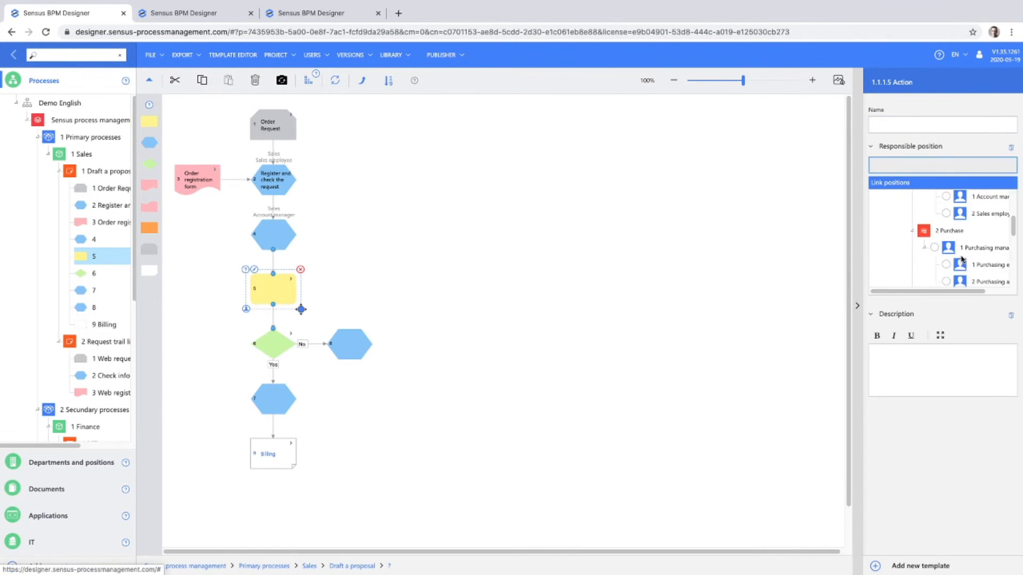
click(947, 271)
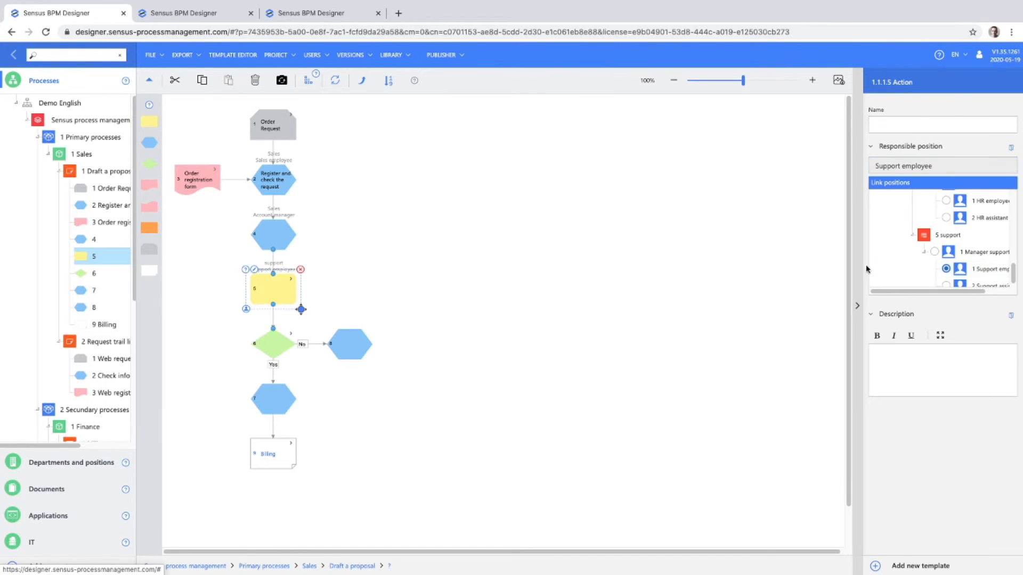
Link Support employee as responsible position for the computer activity on the gateway's No branch
click(366, 339)
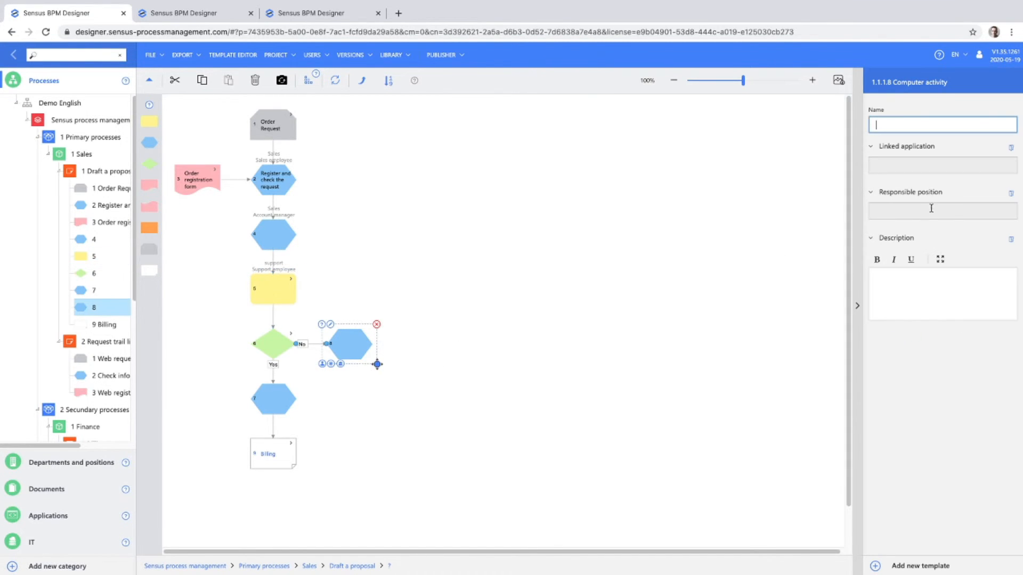
click(935, 210)
scroll(956, 313, down, 5)
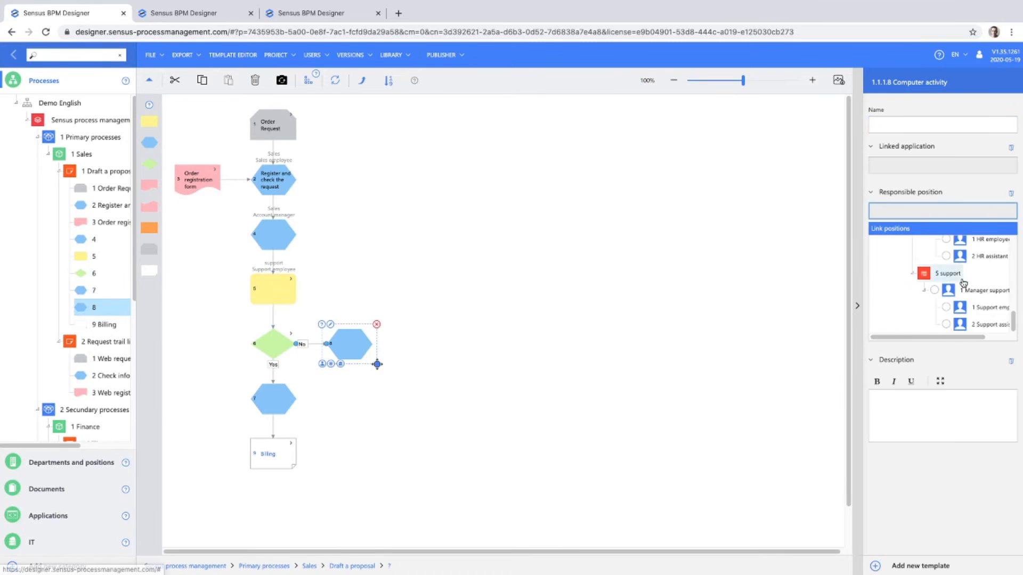
click(947, 308)
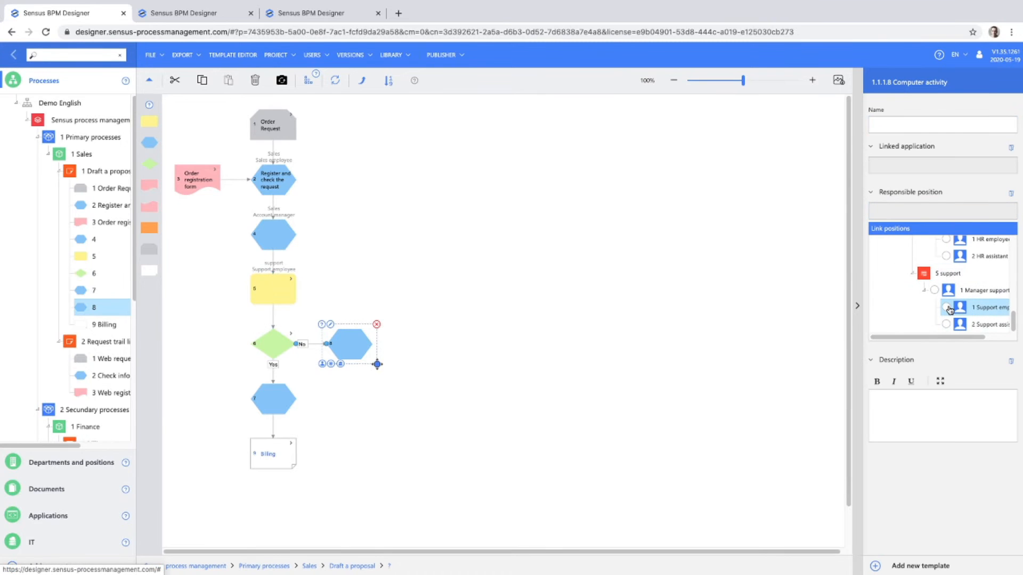
Link Manager support as responsible position for the computer activity on the gateway's Yes branch
click(266, 400)
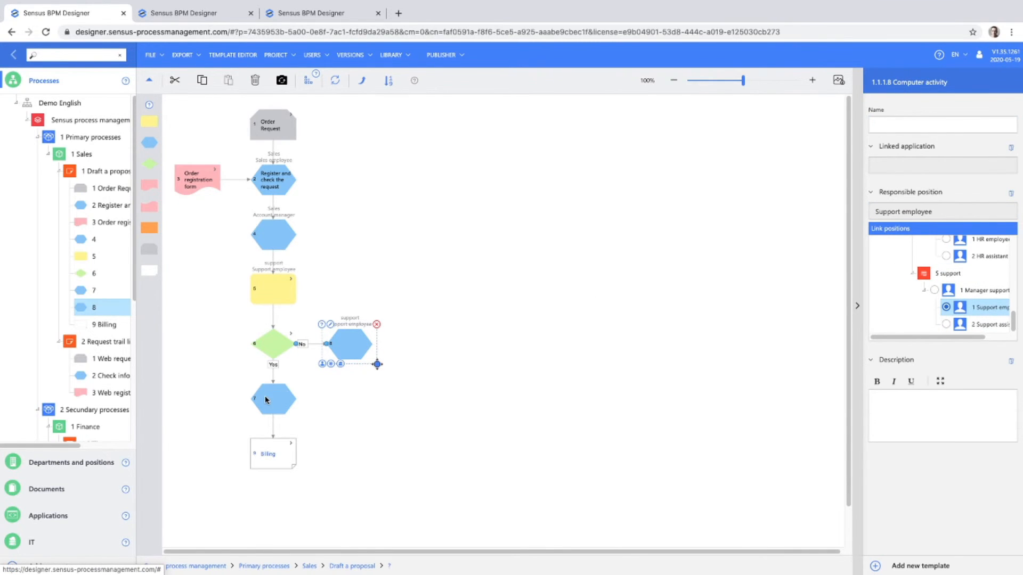
click(915, 209)
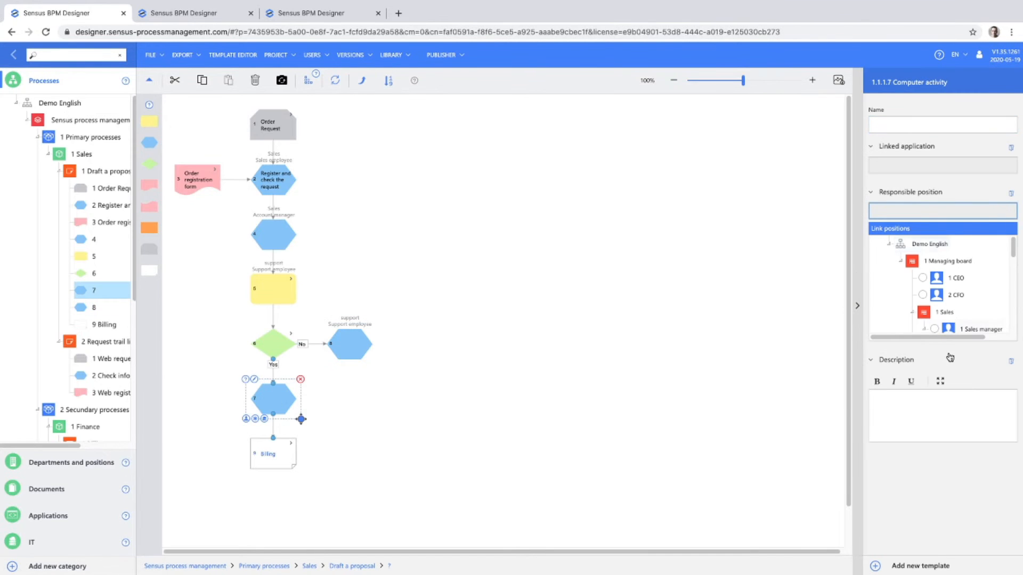
scroll(953, 300, down, 2)
scroll(953, 300, down, 4)
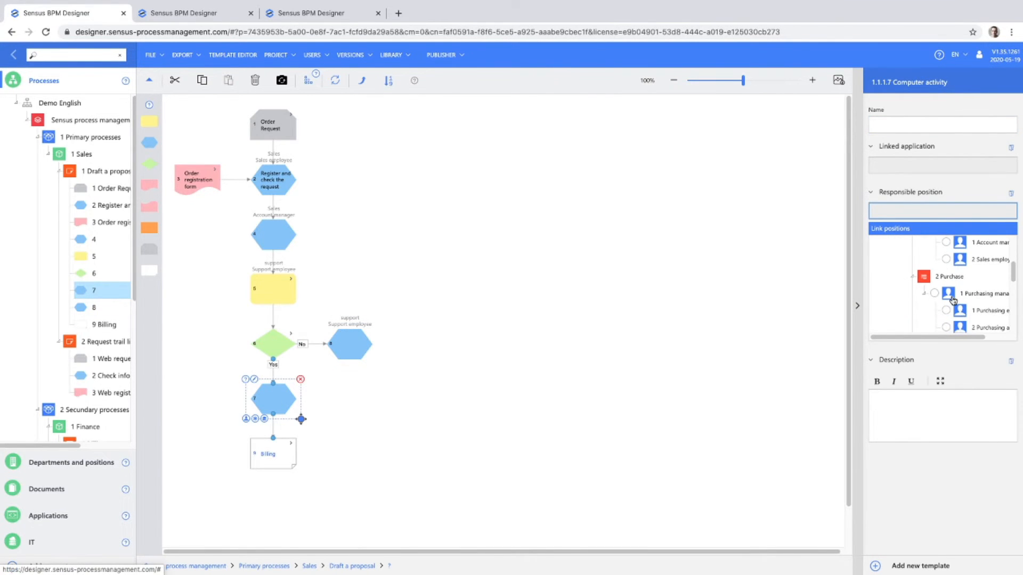
click(936, 313)
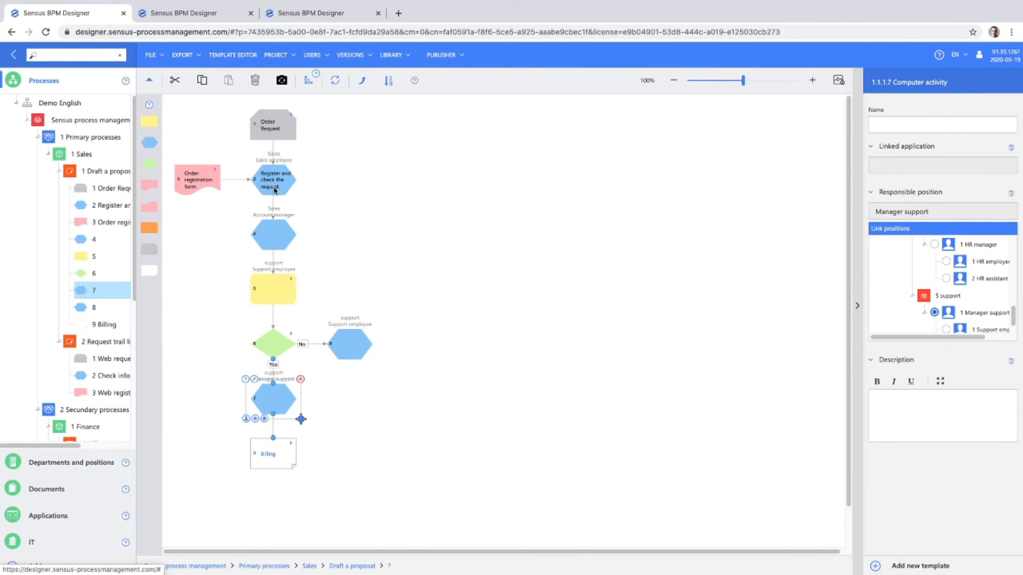
Display the Draft a proposal flow in vertical swim lanes and switch it to horizontal swim lanes
click(308, 80)
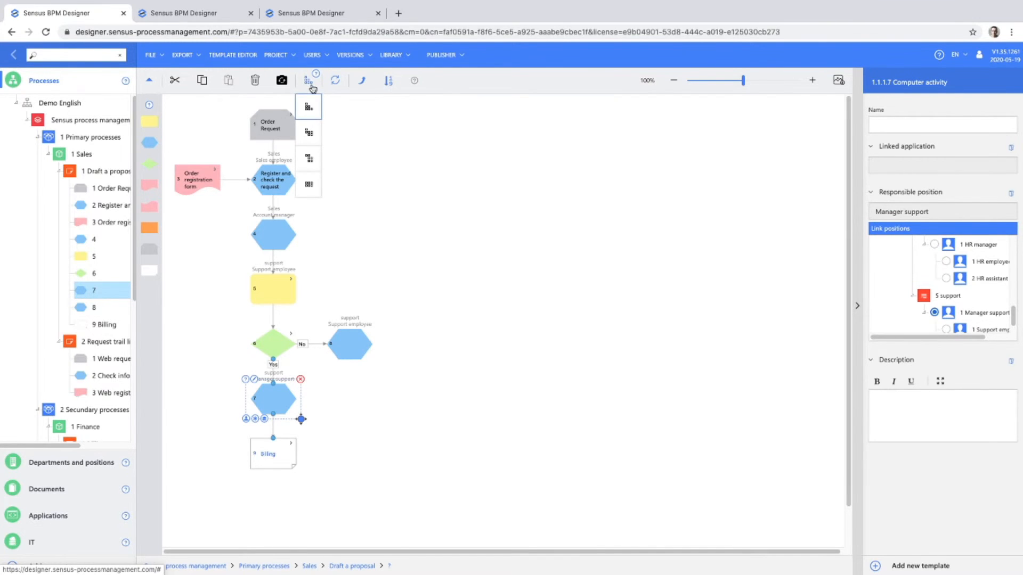
click(309, 133)
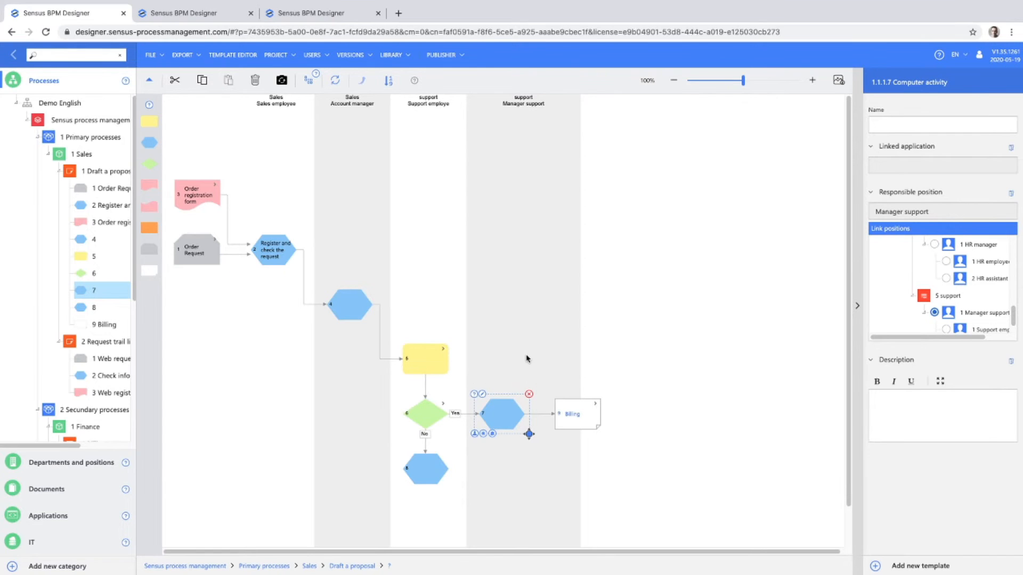
click(309, 81)
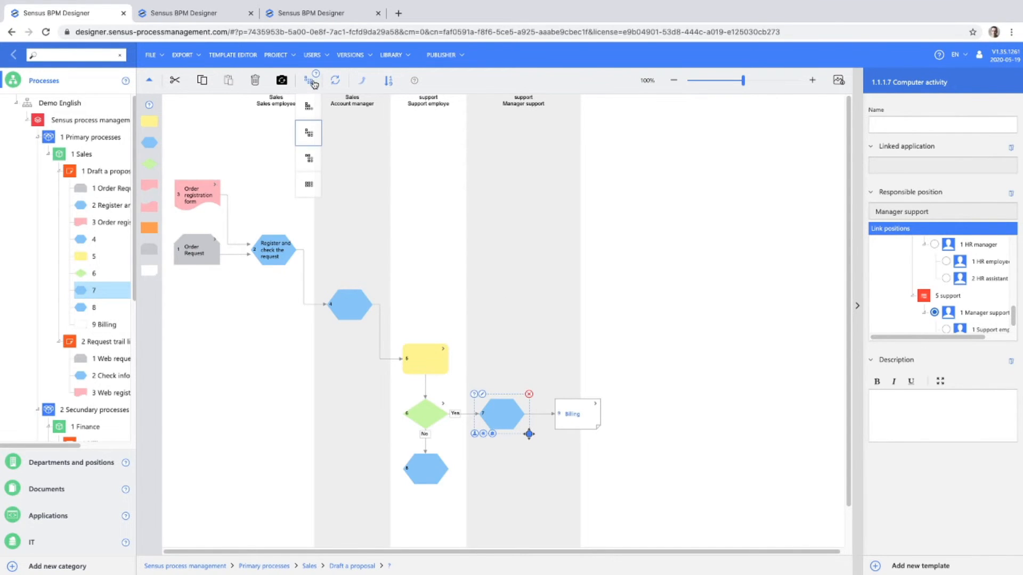
click(309, 167)
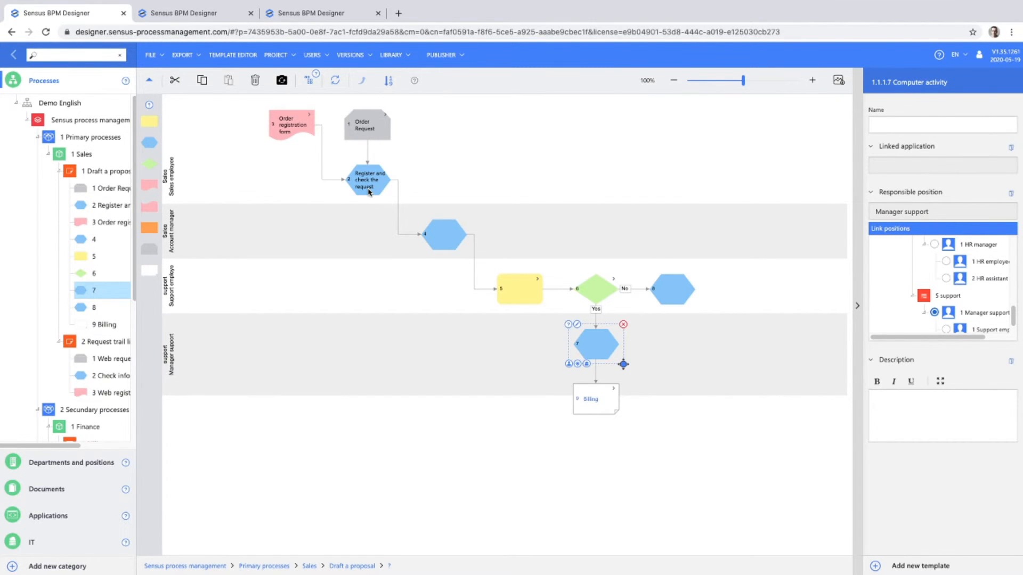
Move the computer activity on the gateway's No branch into the Sales Account manager lane and return the diagram to the layout without swim lanes
click(671, 292)
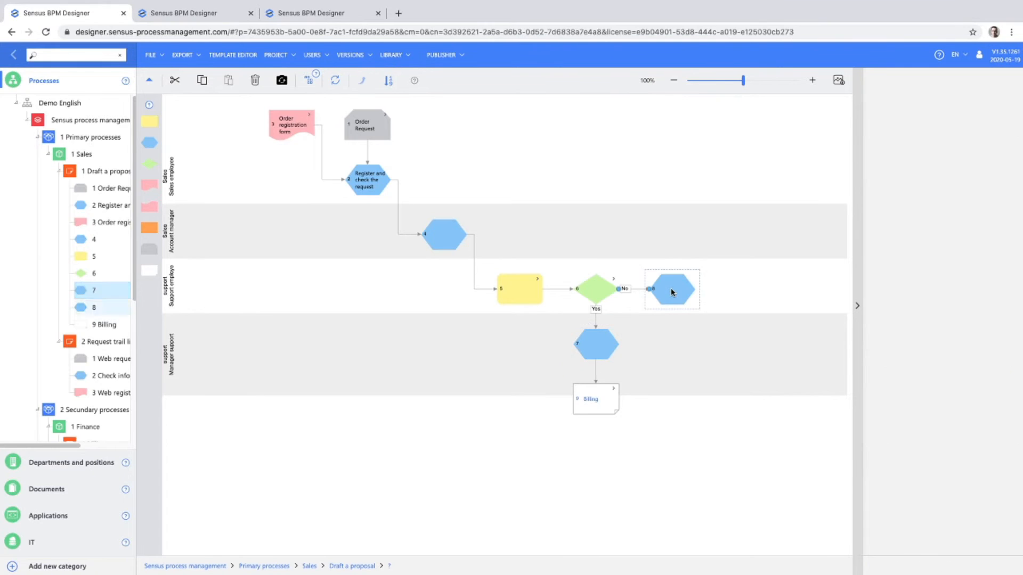
drag(671, 292, 665, 234)
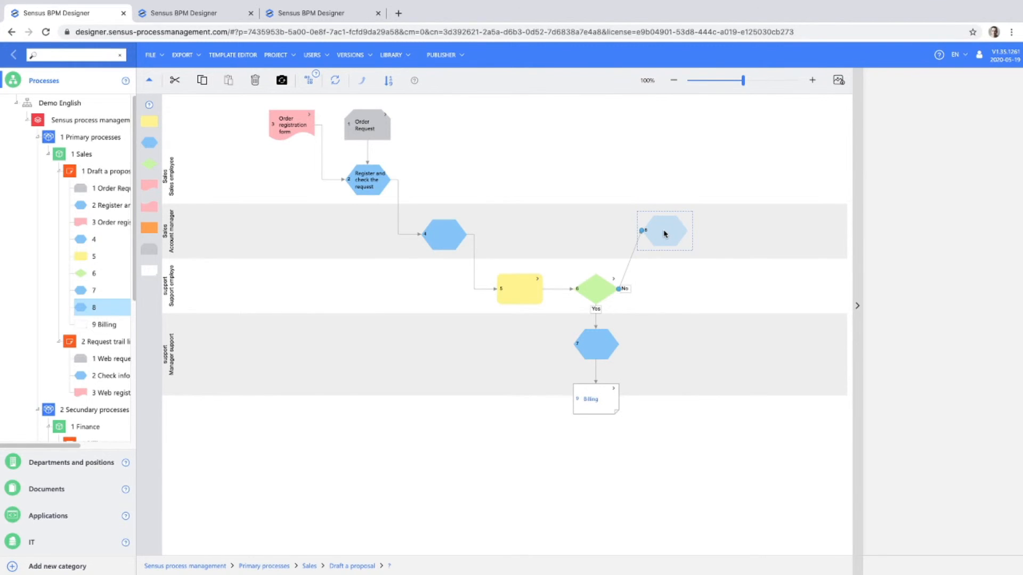
drag(665, 233, 665, 233)
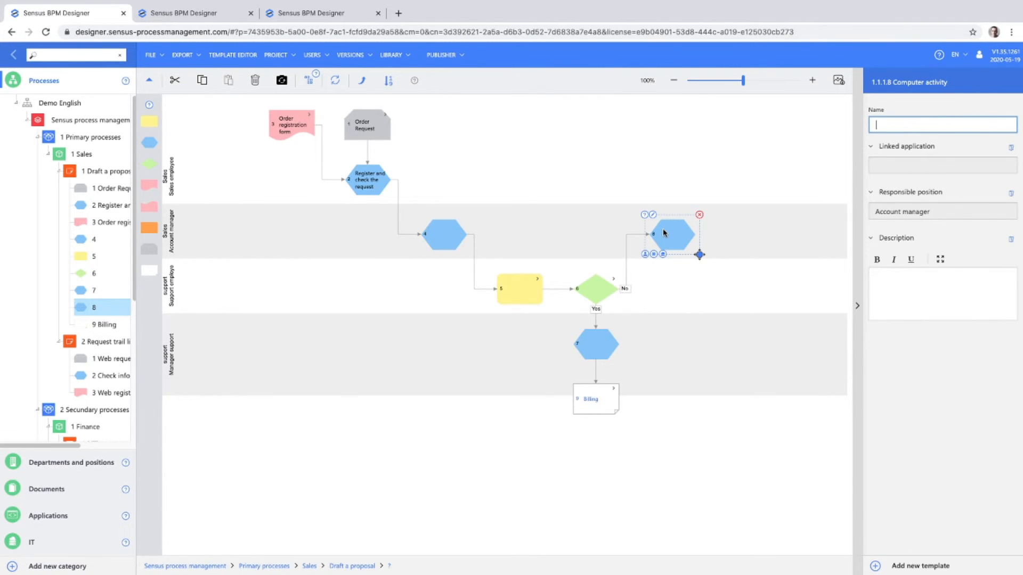
click(313, 85)
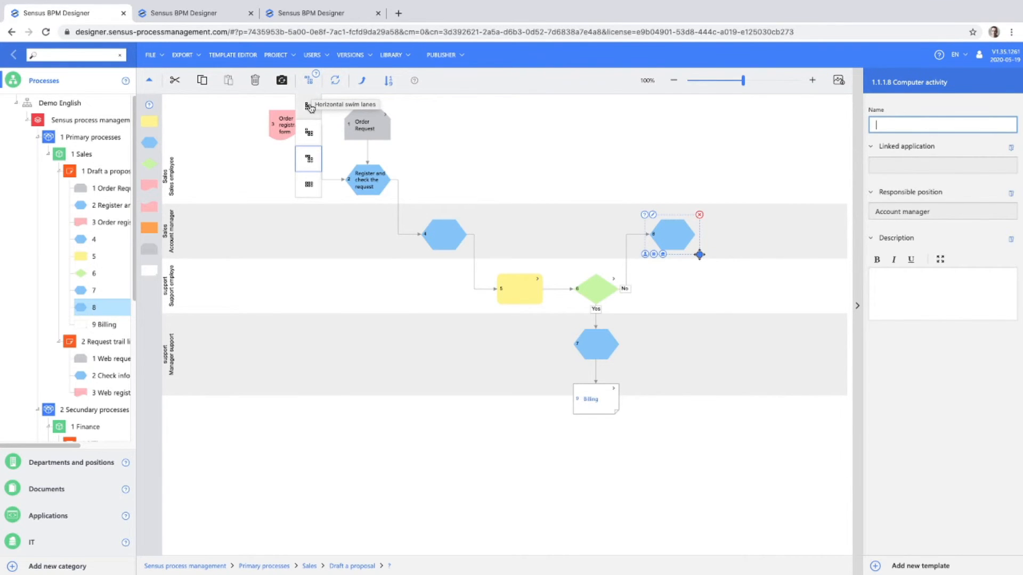
click(308, 110)
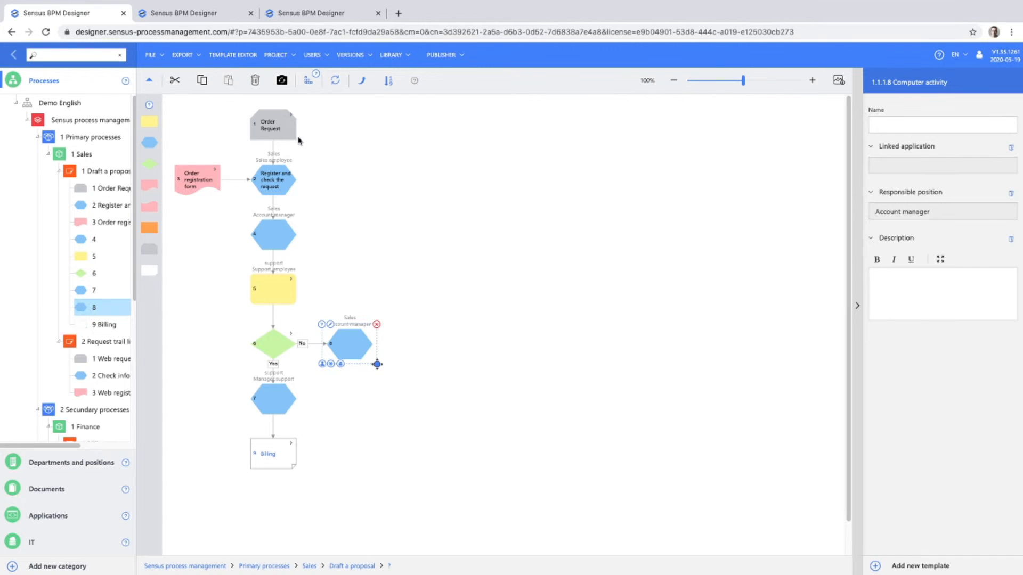
Enable the use of roles in the project settings and apply the settings
click(353, 57)
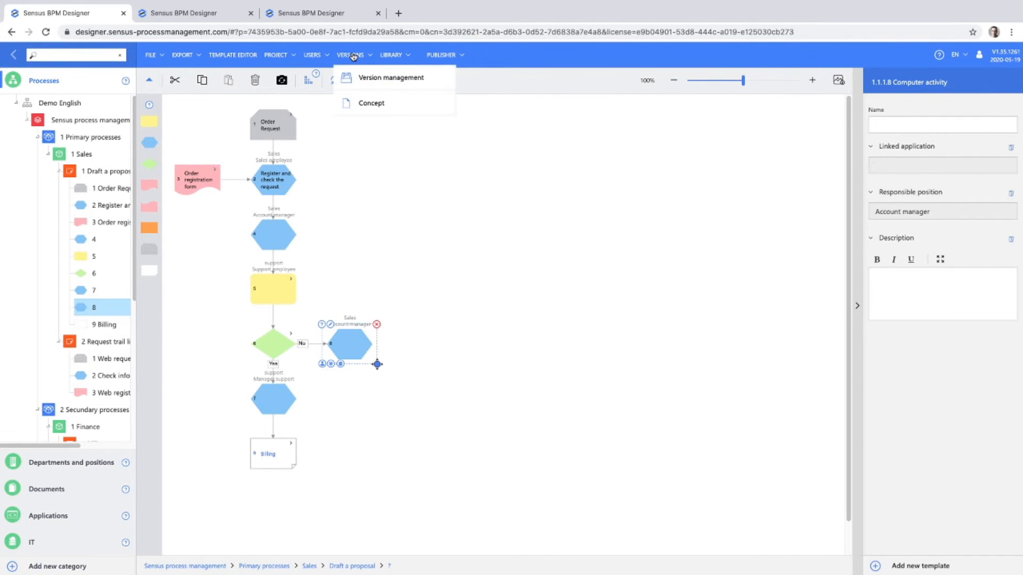
mouse_move(277, 56)
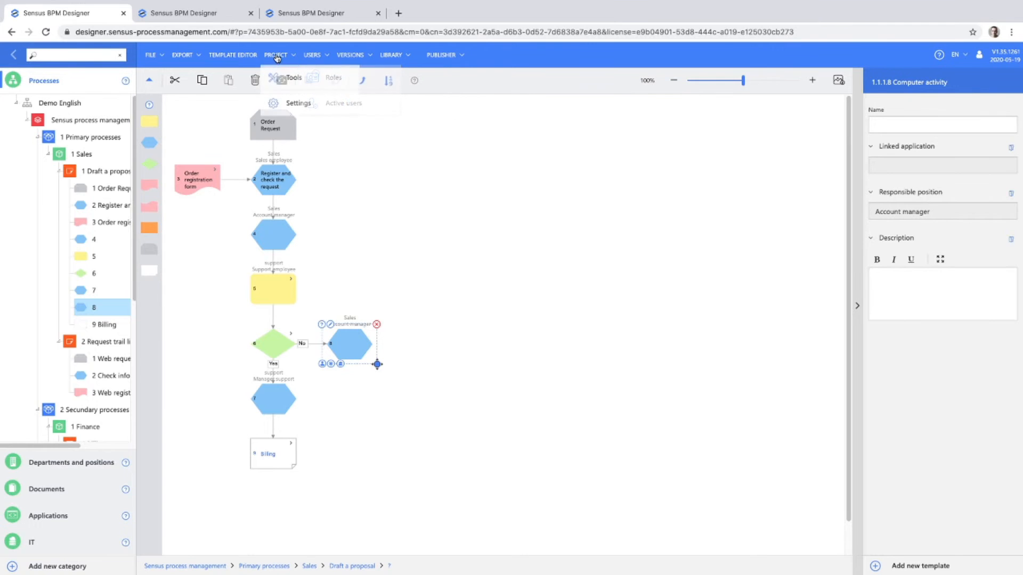
click(298, 105)
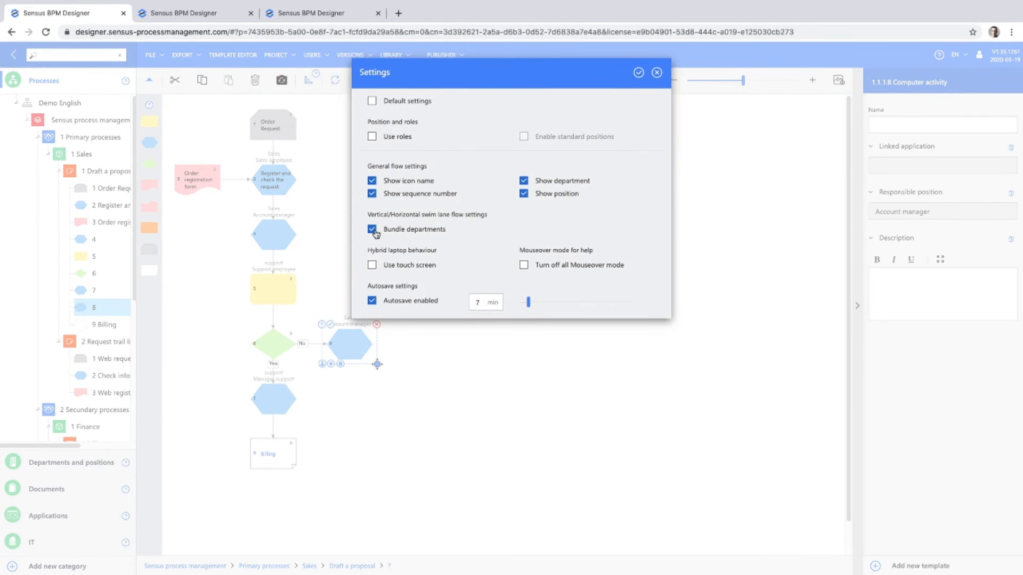
click(373, 139)
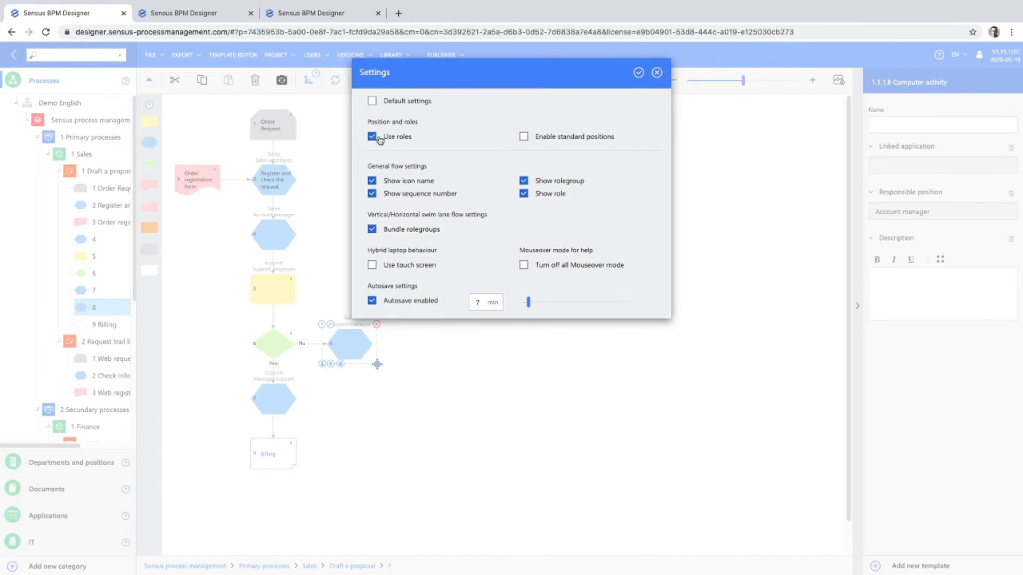
click(639, 74)
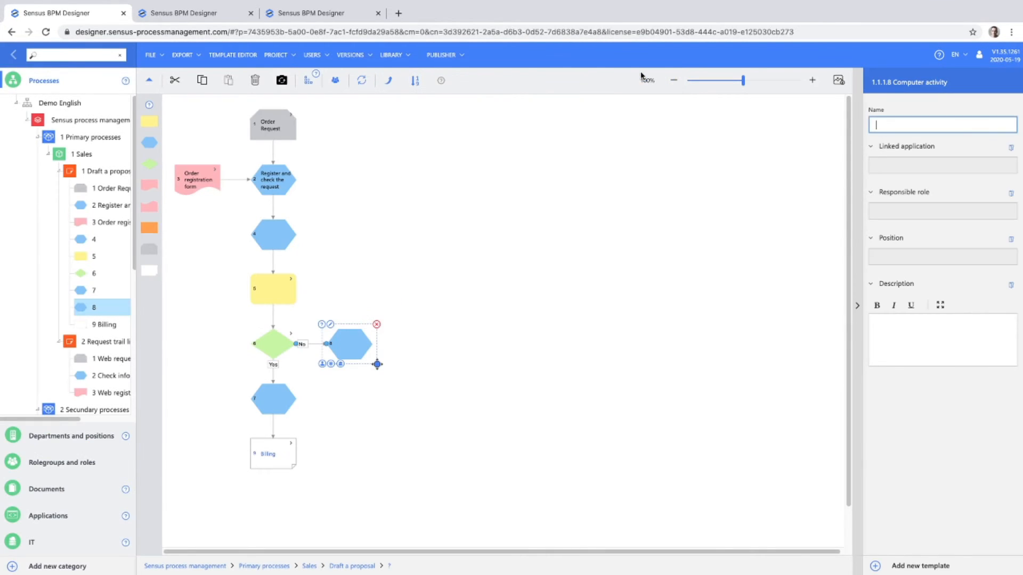
Add an unnamed second rolegroup containing two unnamed roles to Rolegroups and roles
click(50, 463)
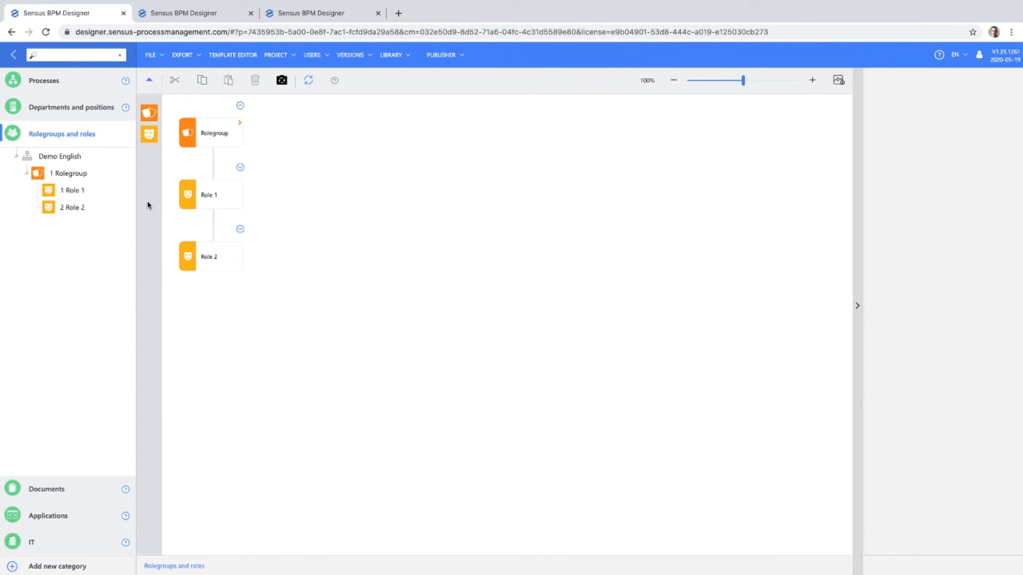
drag(149, 113, 261, 137)
drag(149, 133, 283, 141)
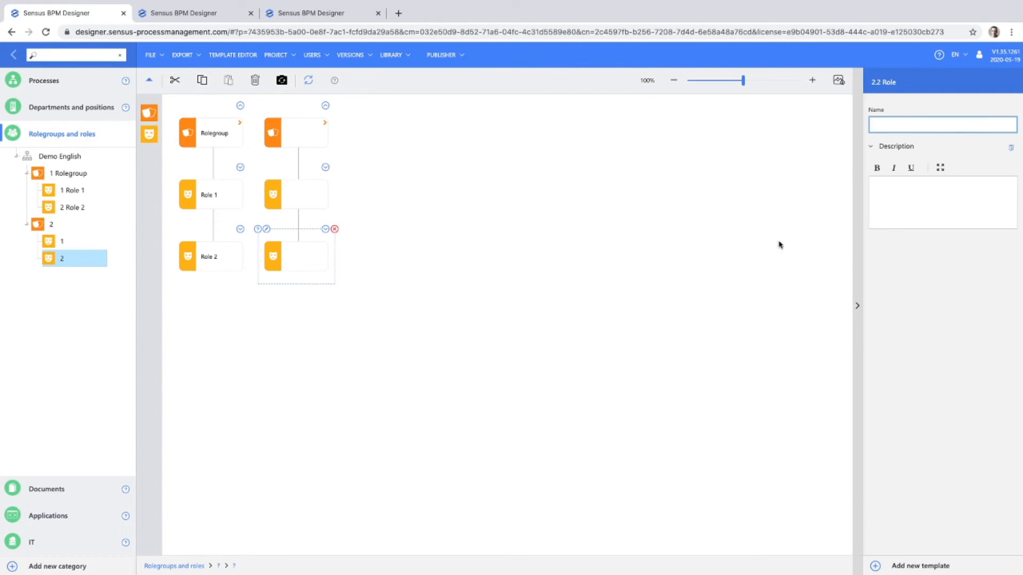
In the Draft a proposal process, link Role 1 as responsible role for Register and check the request
click(42, 82)
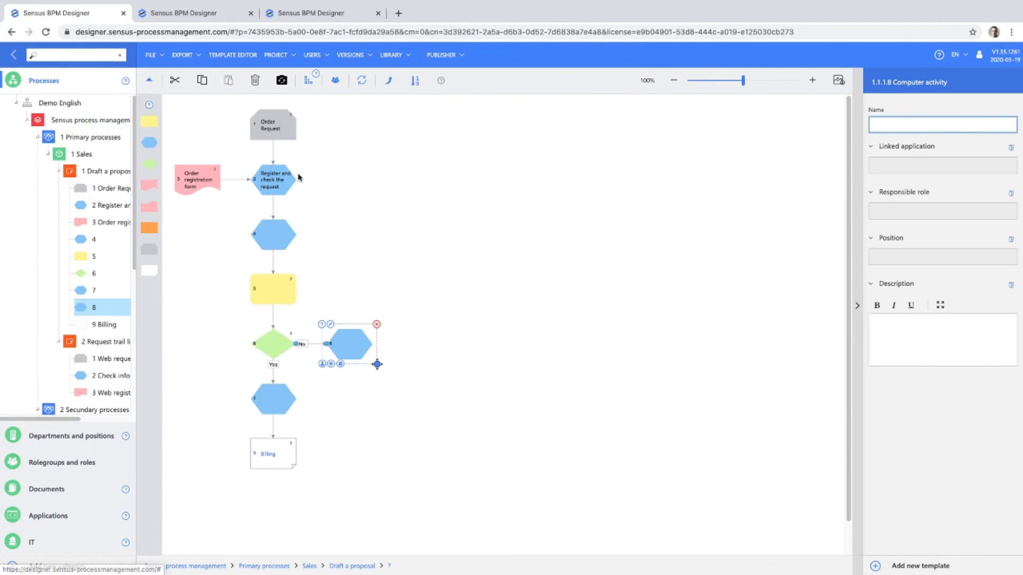
click(278, 187)
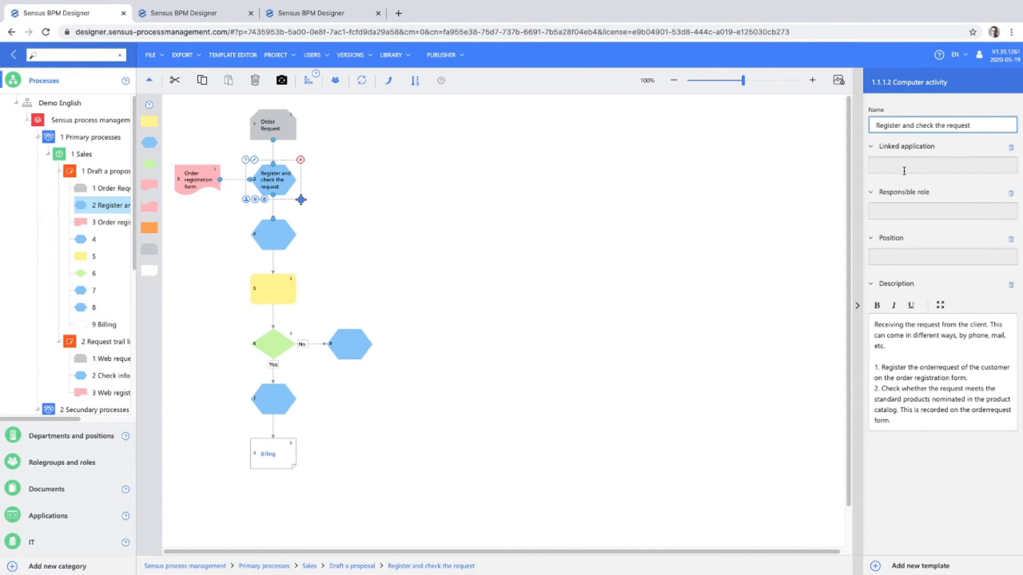
click(932, 212)
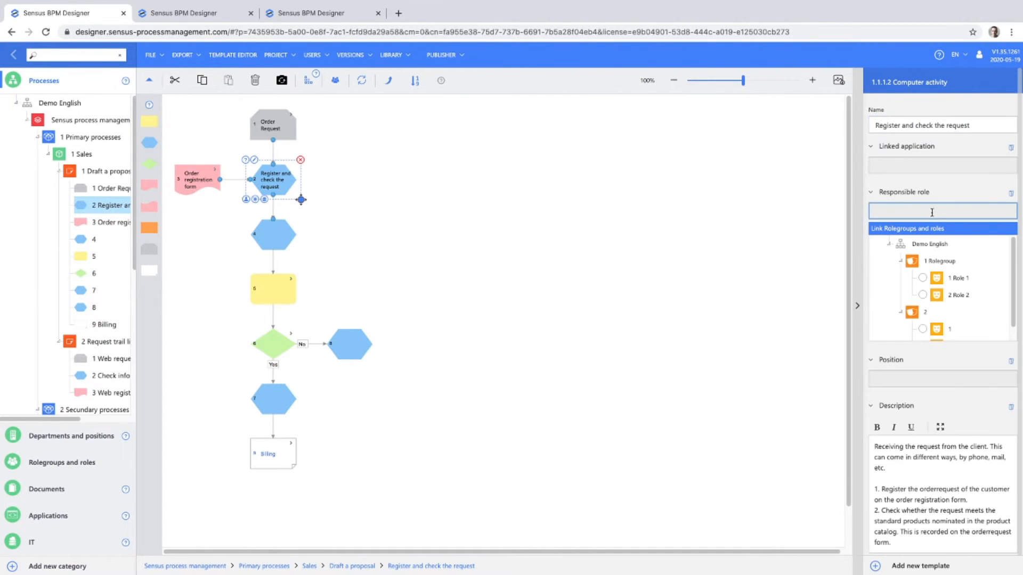
click(922, 278)
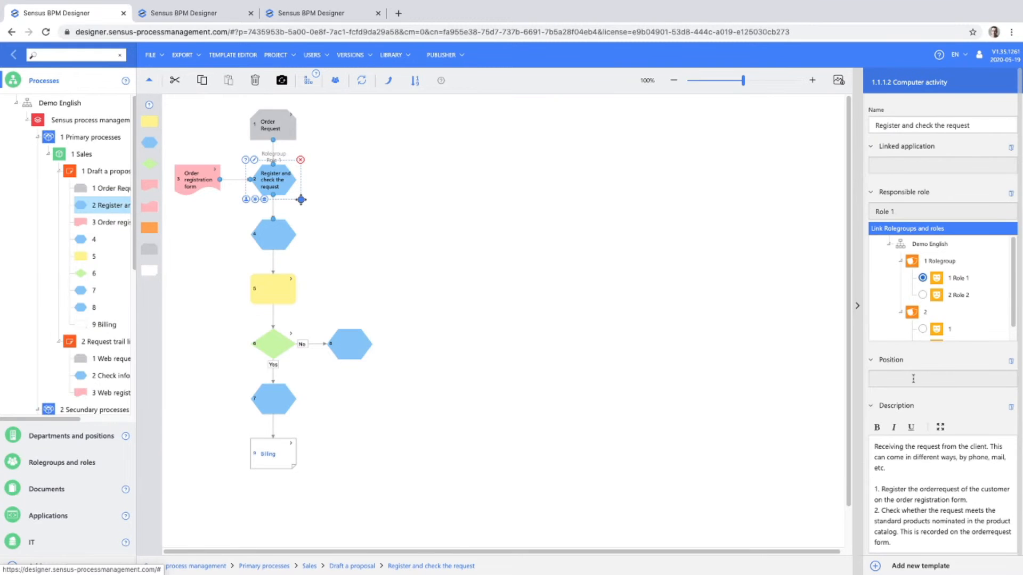
Link the positions Sales employee, Account manager and Sales manager to Register and check the request
click(913, 379)
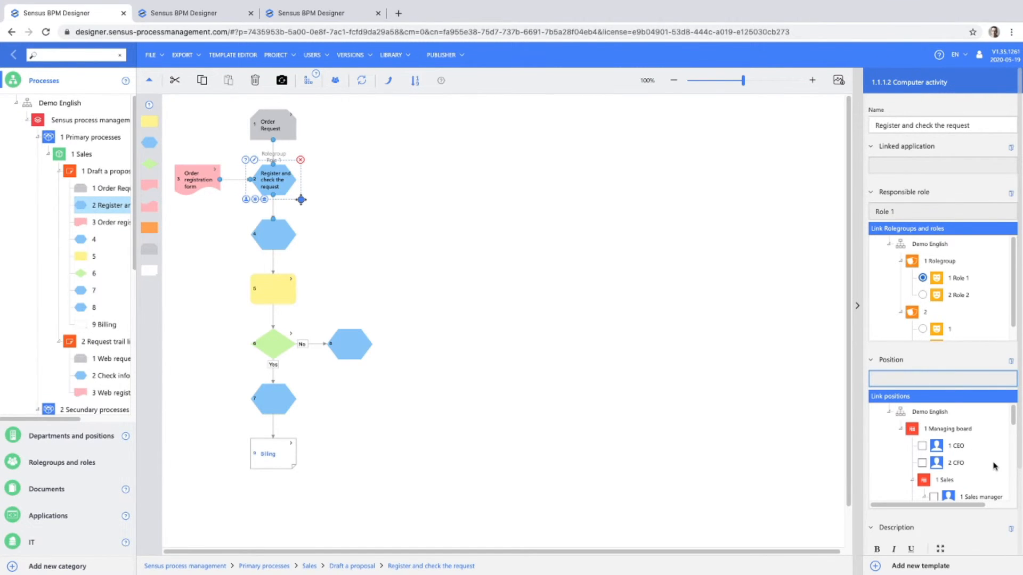
scroll(992, 466, down, 1)
scroll(976, 473, down, 4)
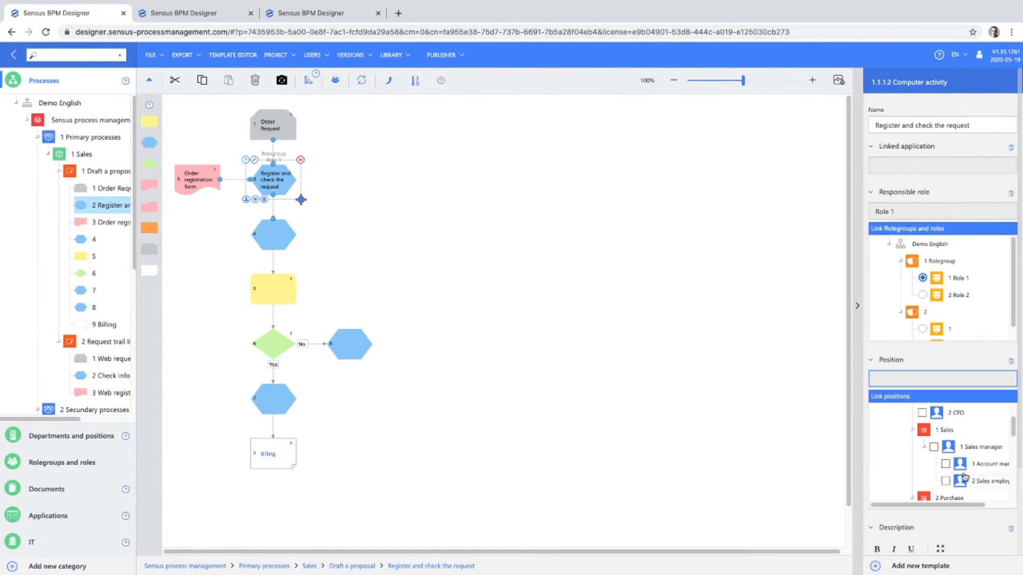
scroll(1000, 443, up, 1)
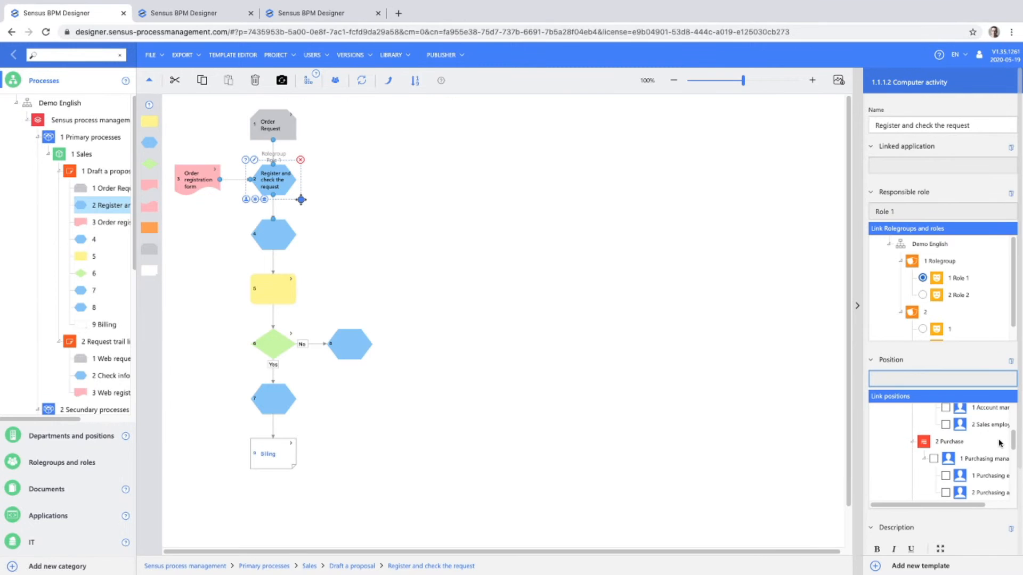
scroll(986, 447, up, 1)
click(946, 432)
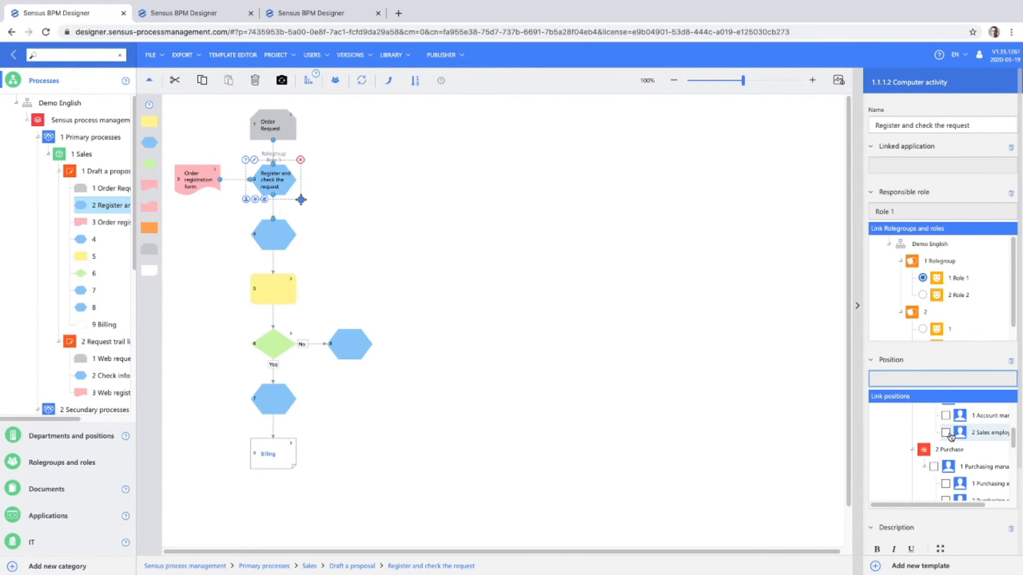
scroll(981, 452, up, 1)
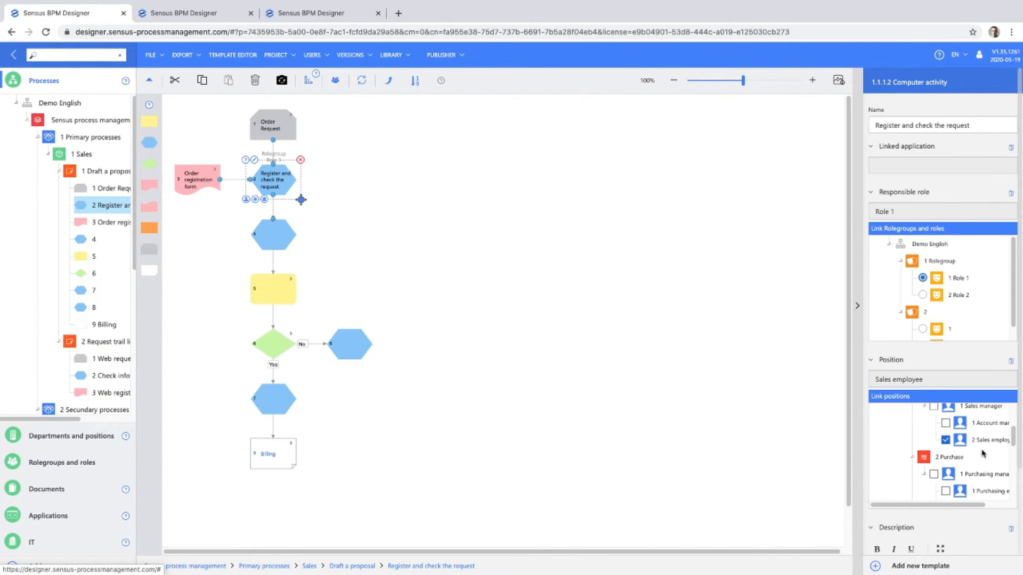
click(946, 426)
scroll(921, 436, up, 2)
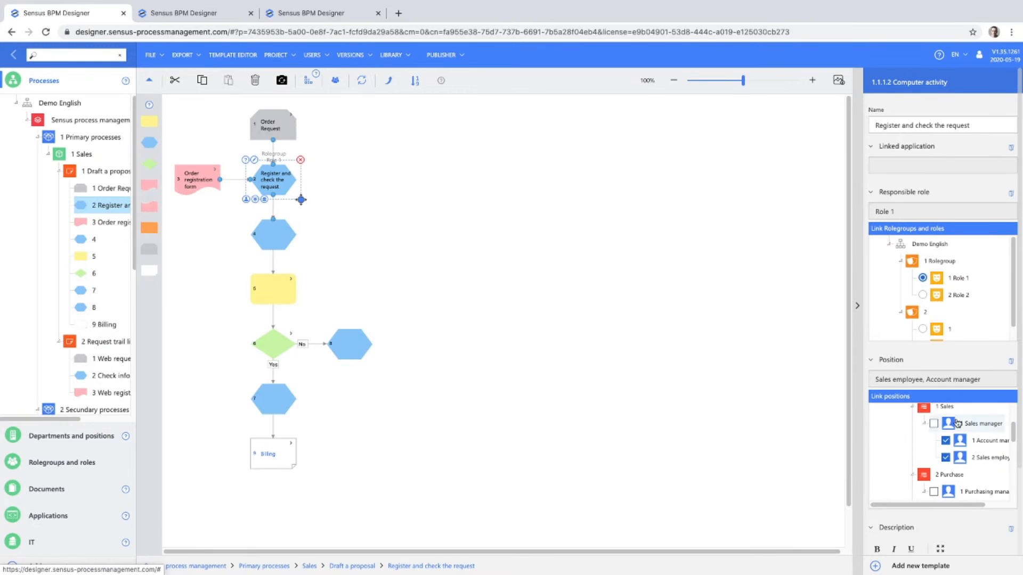
click(934, 424)
Switch the flow display to departments and positions and back to rolegroups and roles
mouse_move(311, 65)
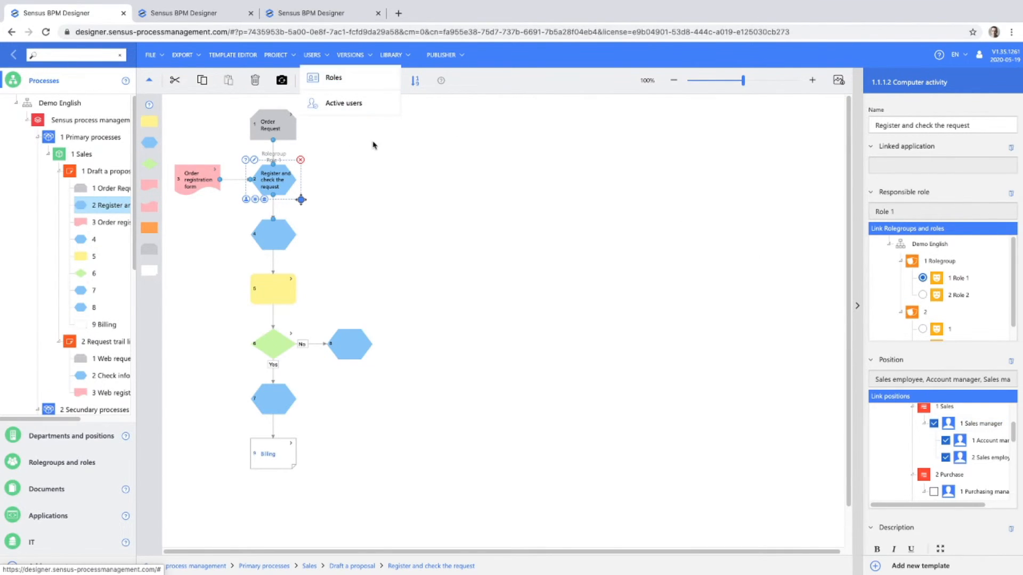
click(335, 80)
click(337, 110)
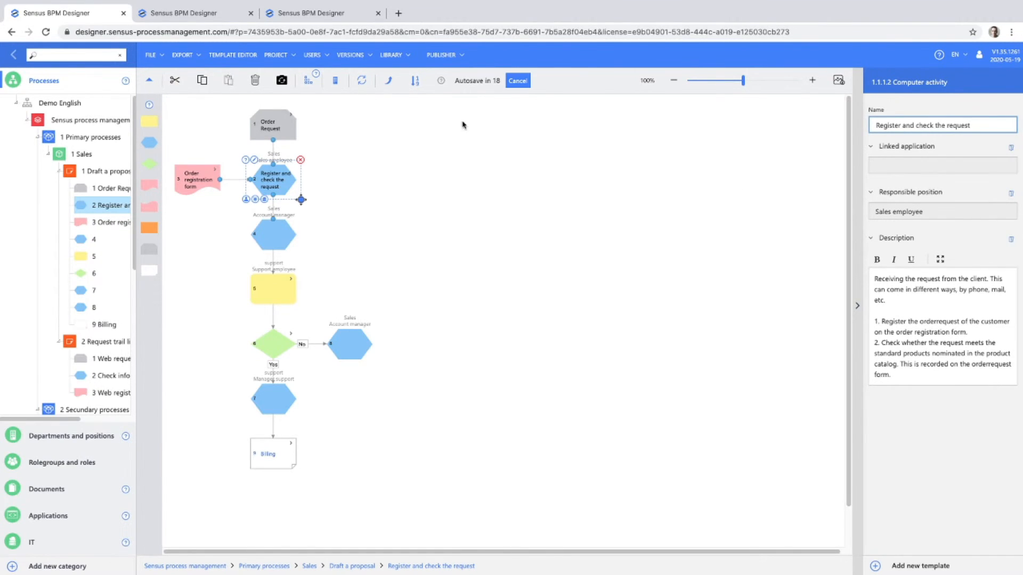
mouse_move(337, 83)
click(336, 133)
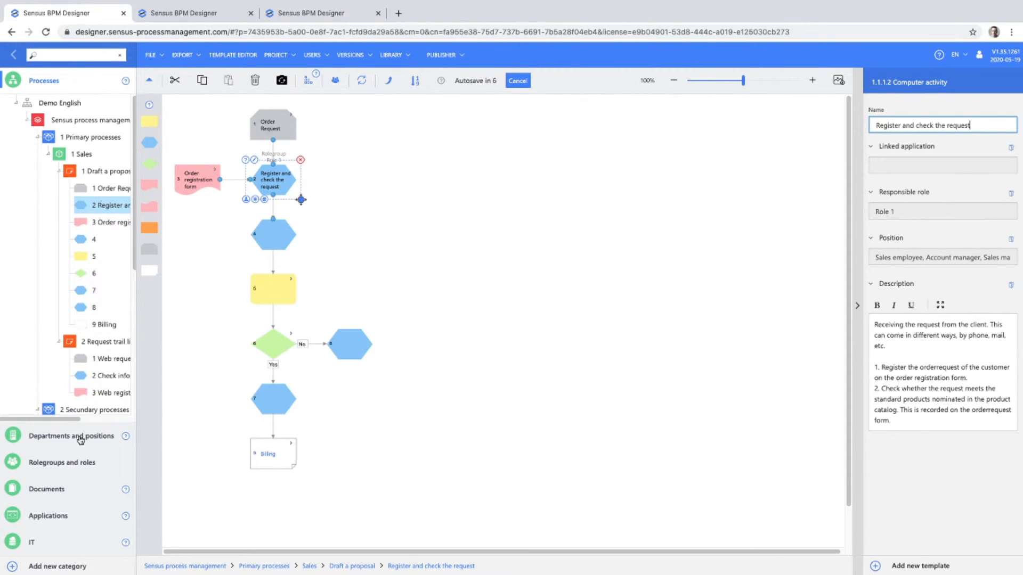
In Documents, add two unnamed folders with one file each under All documents, and add an unnamed file to the Purchase folder
click(60, 490)
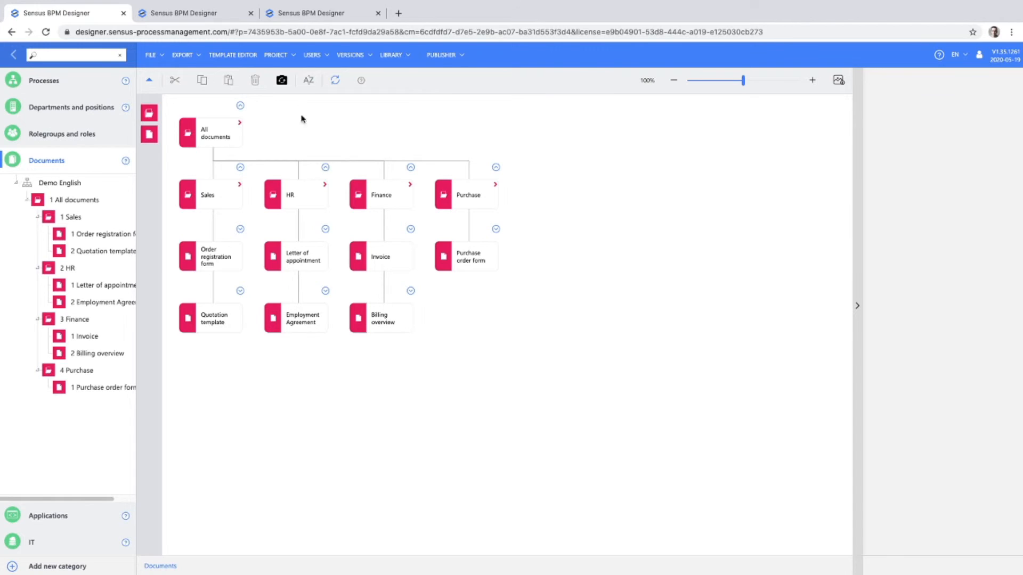
drag(149, 115, 231, 139)
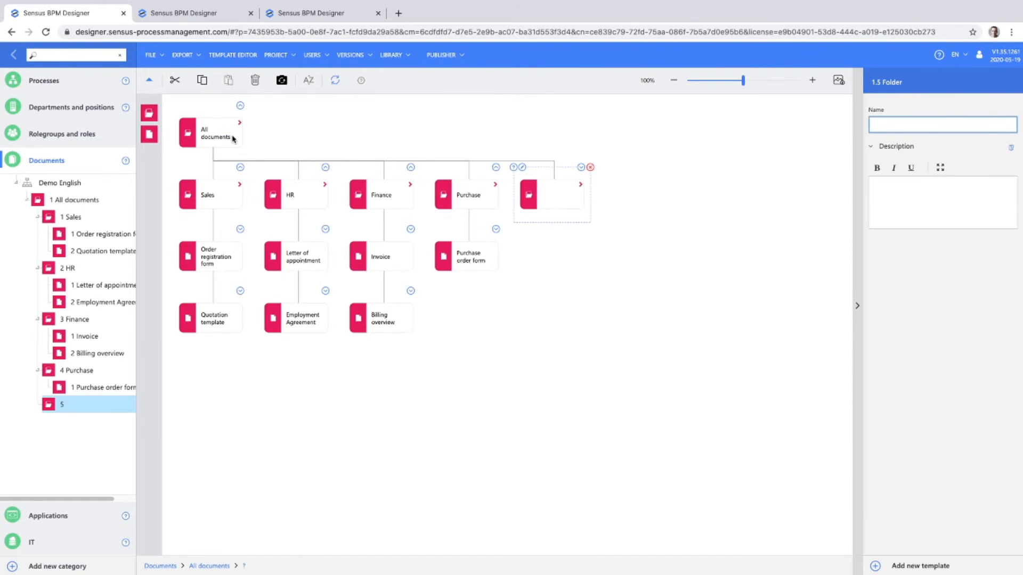
drag(149, 113, 568, 203)
drag(146, 135, 658, 202)
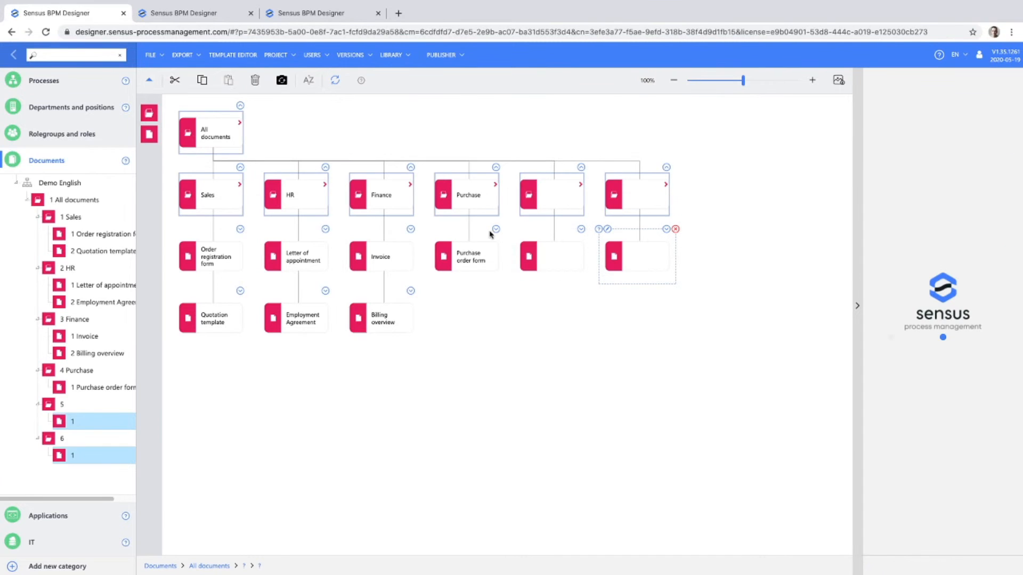
drag(149, 134, 482, 201)
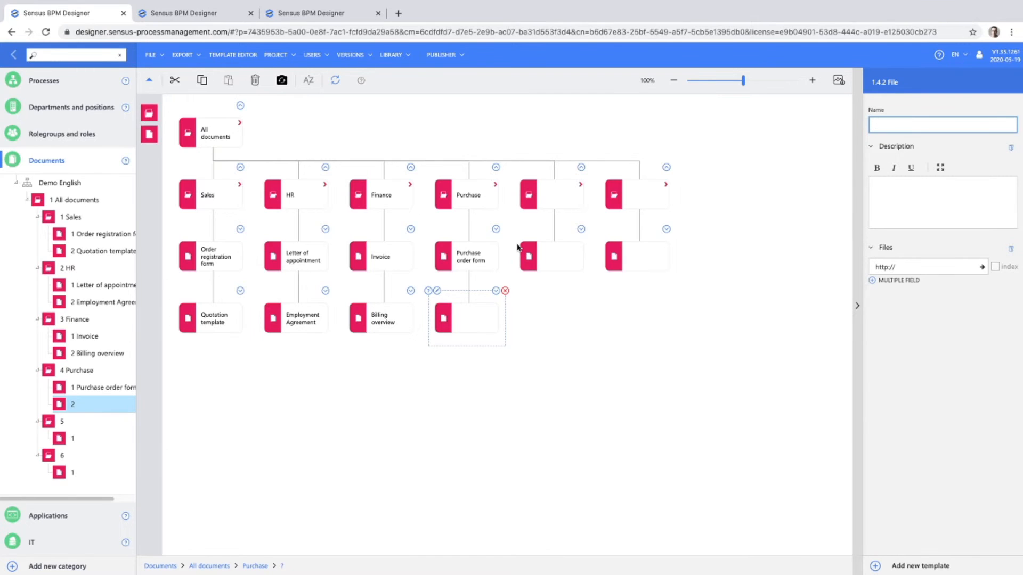
Collapse the Sales, HR and Finance folders in the documents tree
click(38, 219)
click(38, 235)
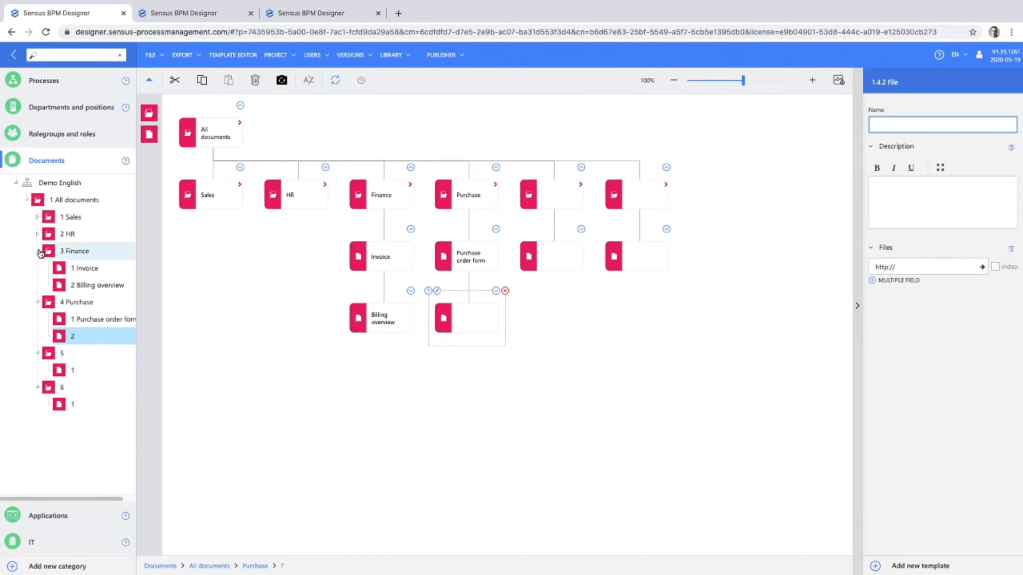
click(40, 252)
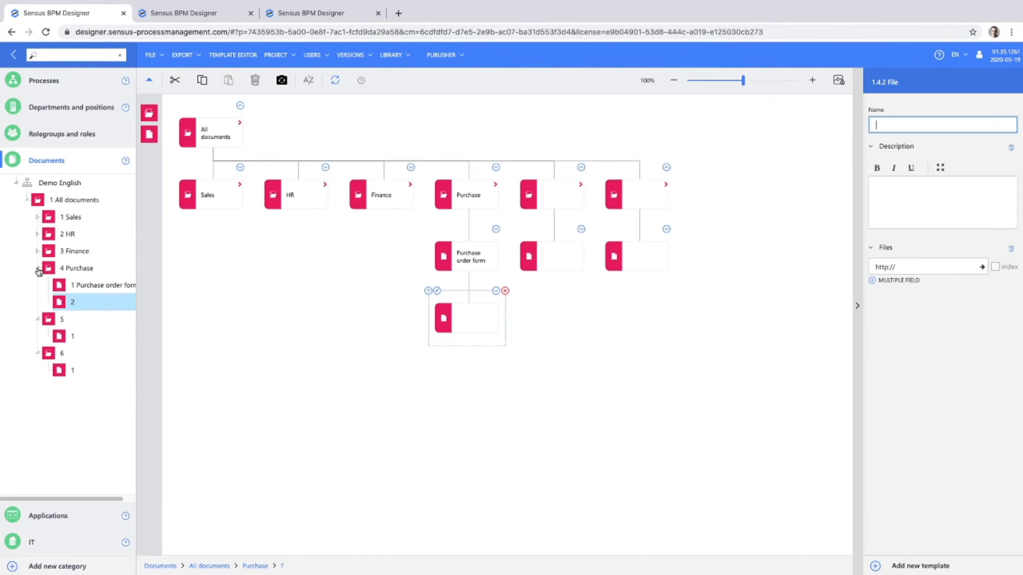
Collapse the Purchase folder and the two unnamed folders in the documents tree
click(38, 270)
click(38, 286)
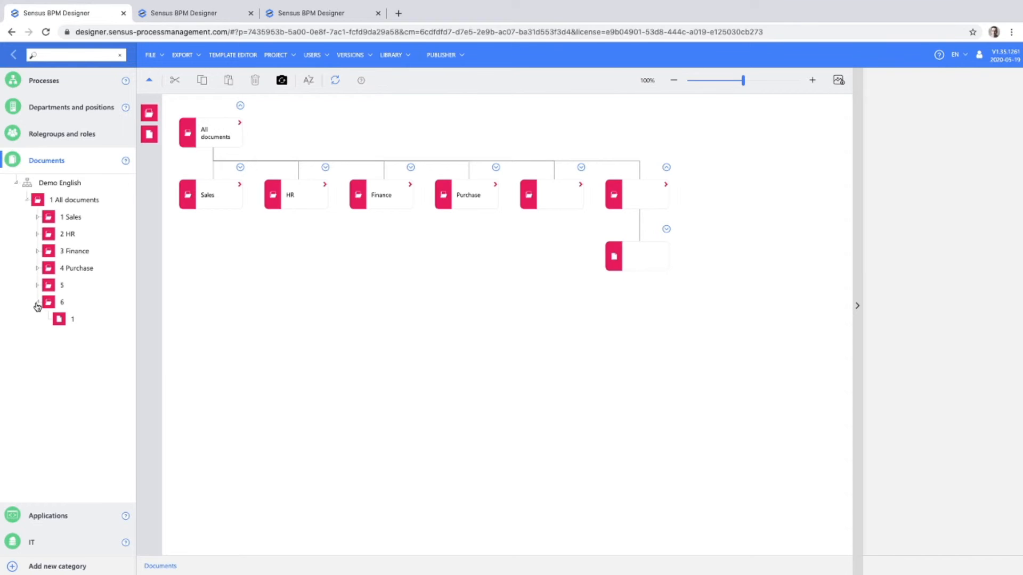
click(38, 304)
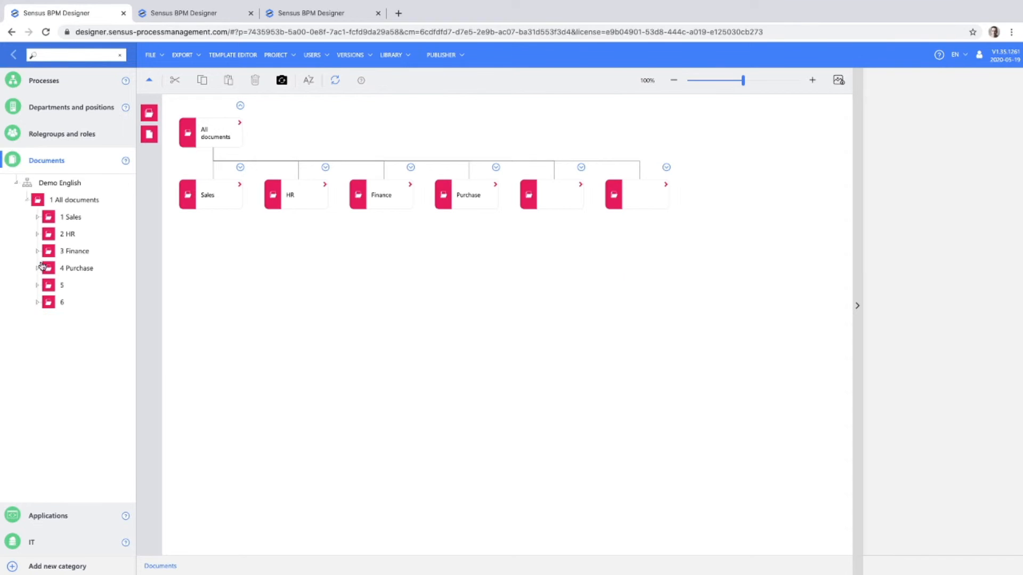
In the Draft a proposal process, link the Sales documents Order registration form and Quotation template to the Order registration form input document
click(51, 83)
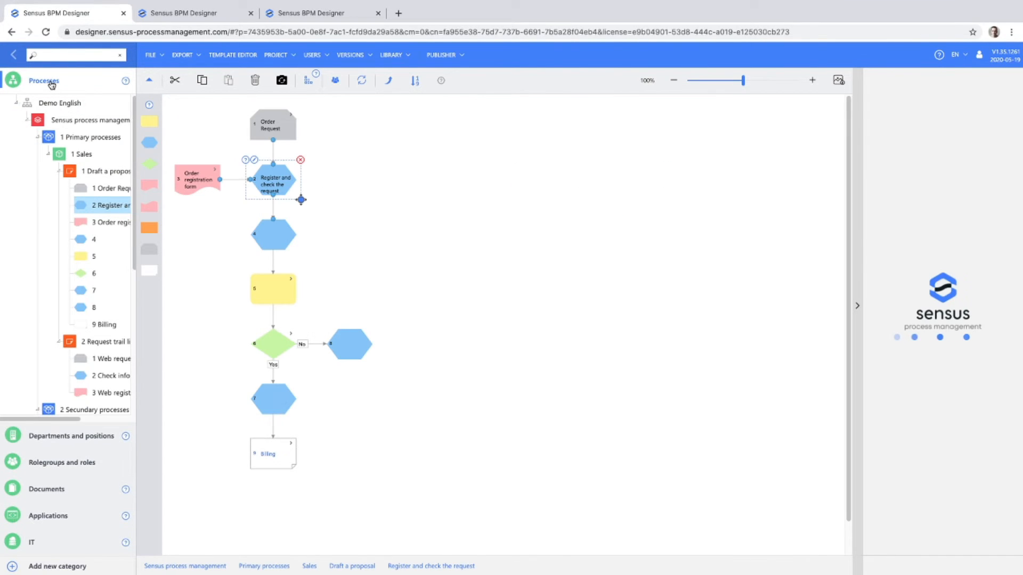
click(193, 181)
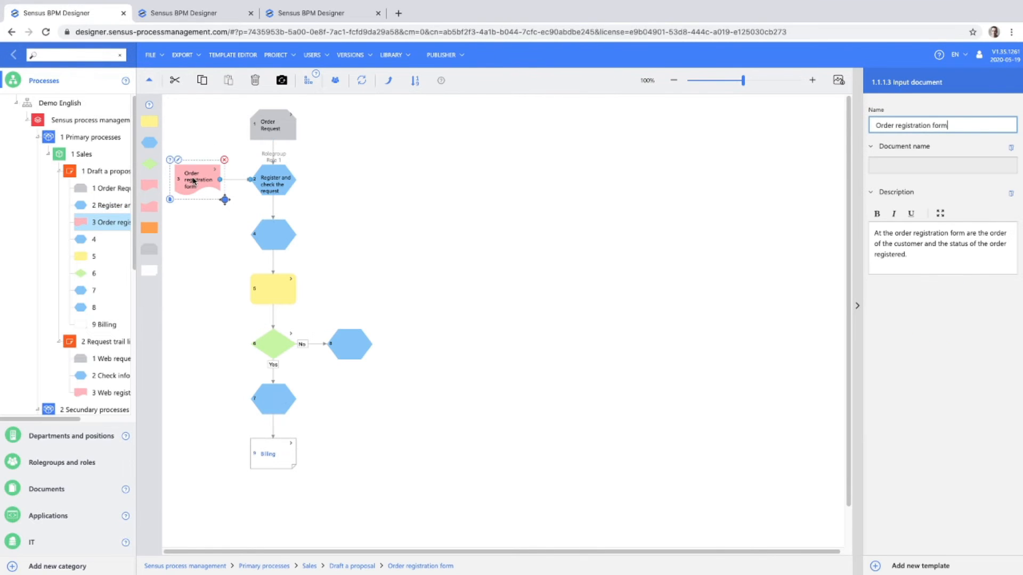
click(926, 158)
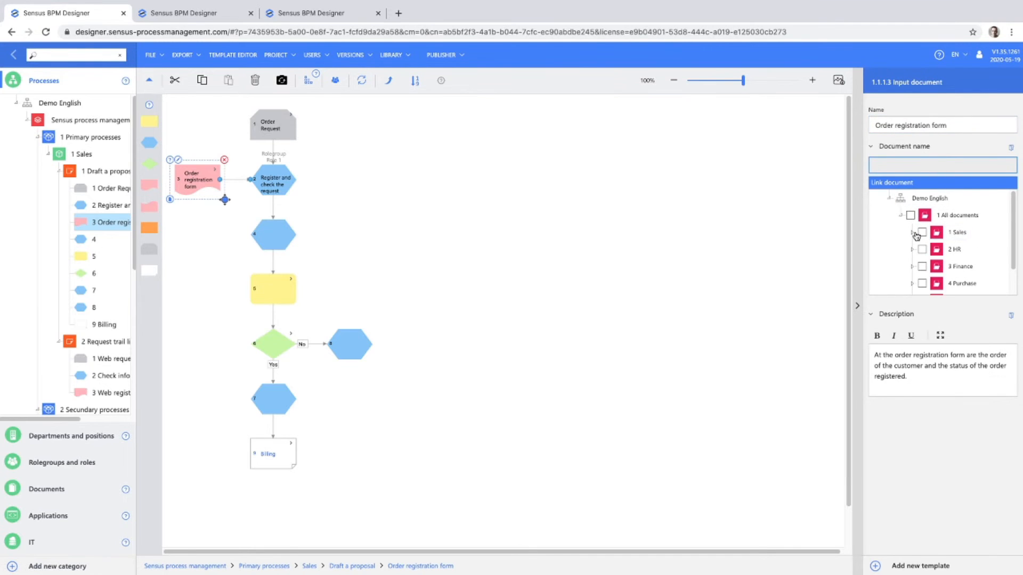
click(913, 232)
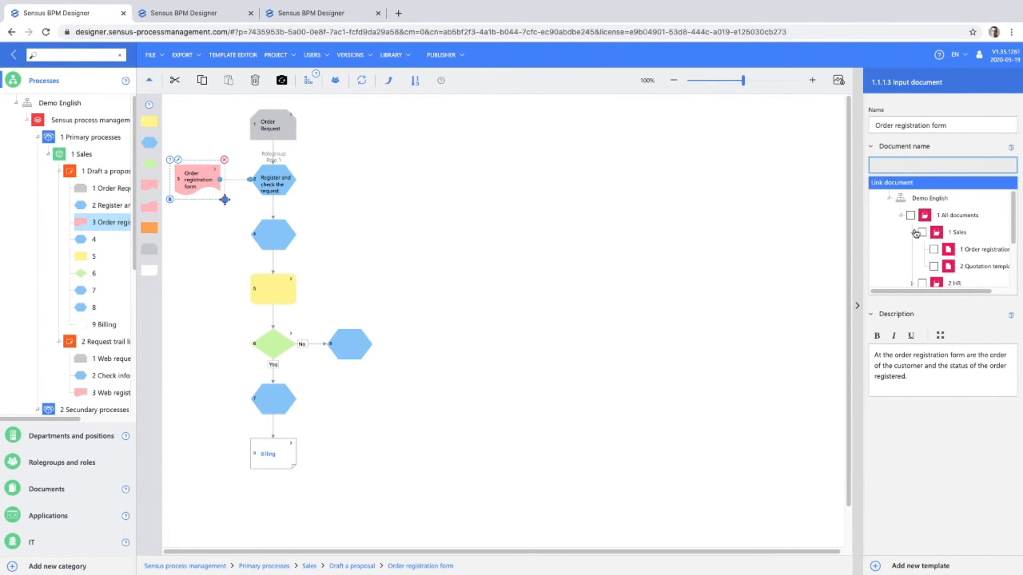
click(934, 250)
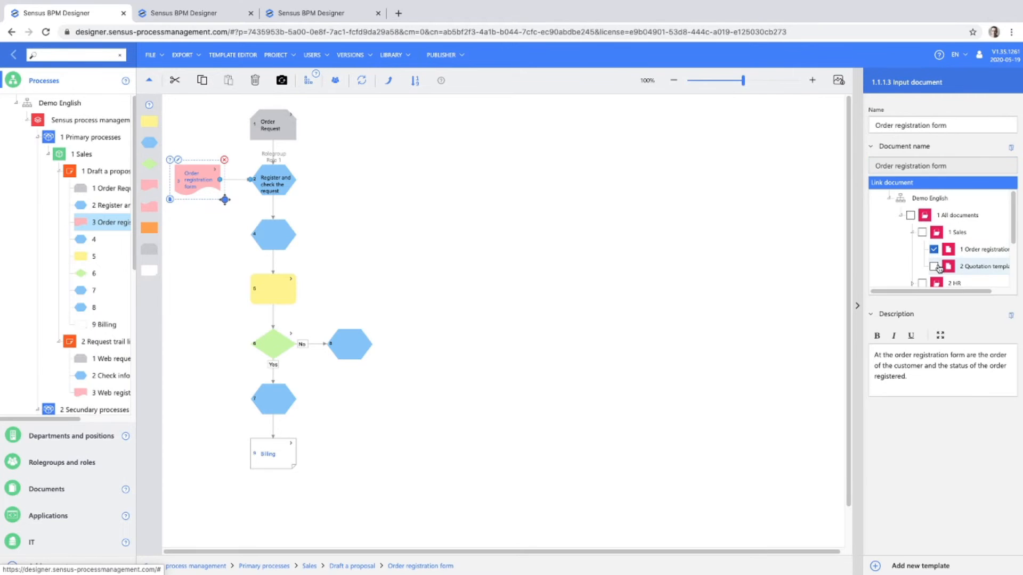
click(935, 267)
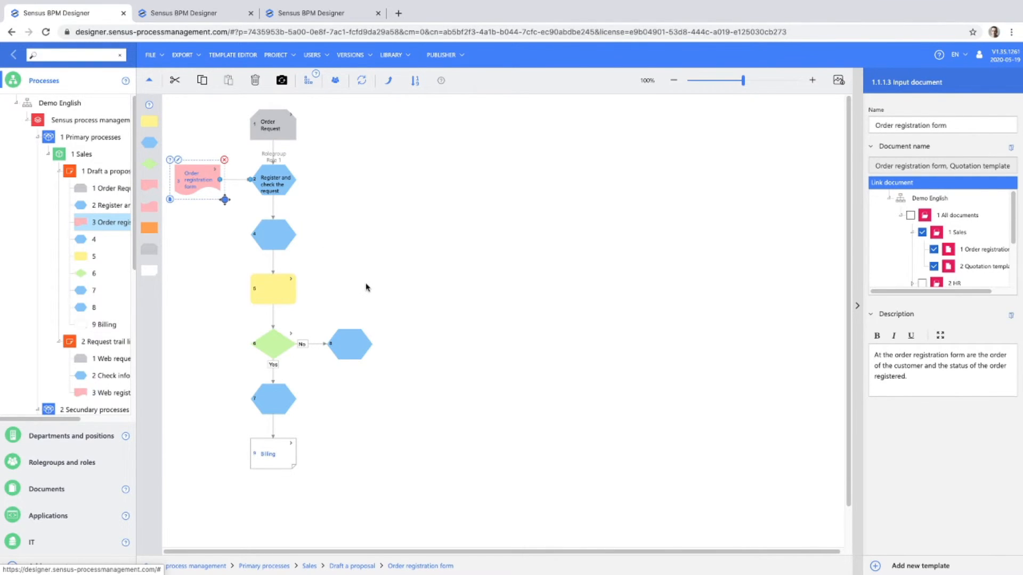
Open the template editor and look through the templates for departments and positions, rolegroups and roles, documents and processes
click(233, 56)
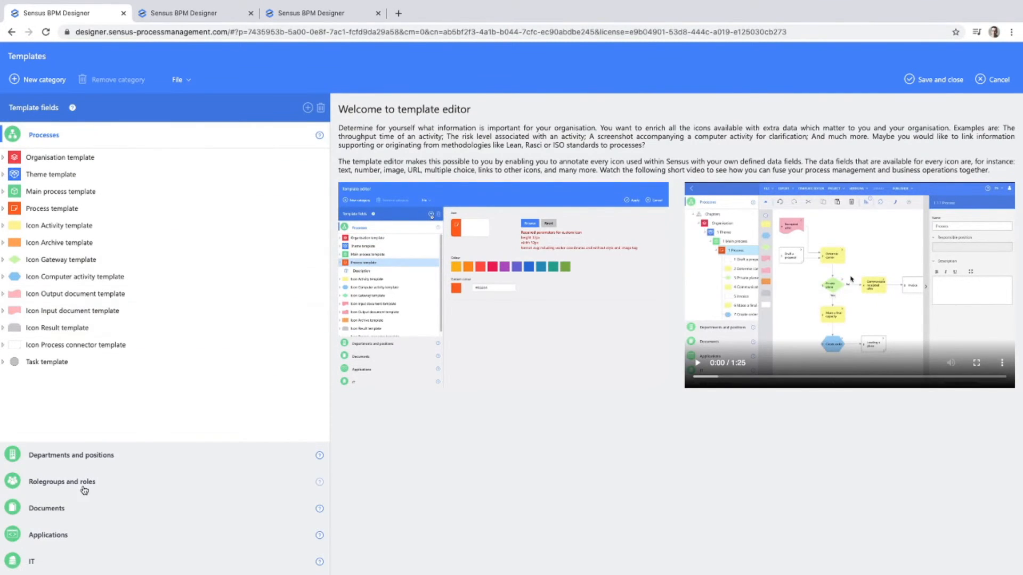
click(89, 456)
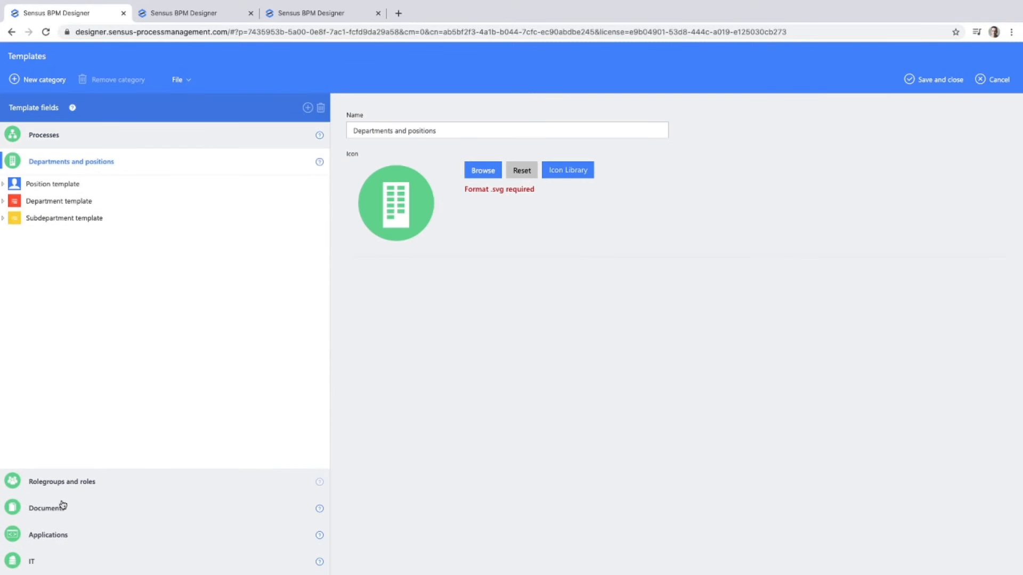
click(66, 484)
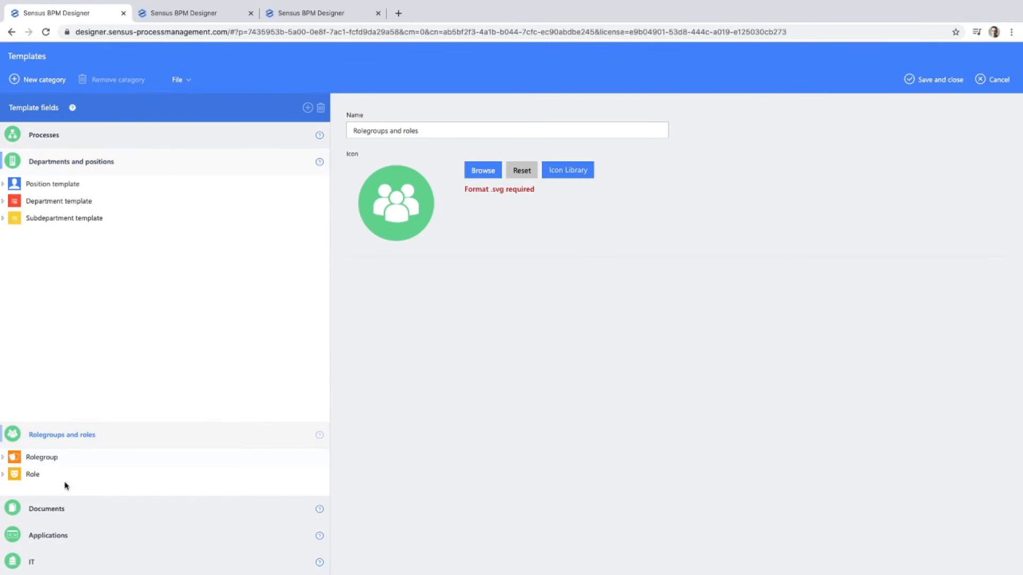
click(49, 509)
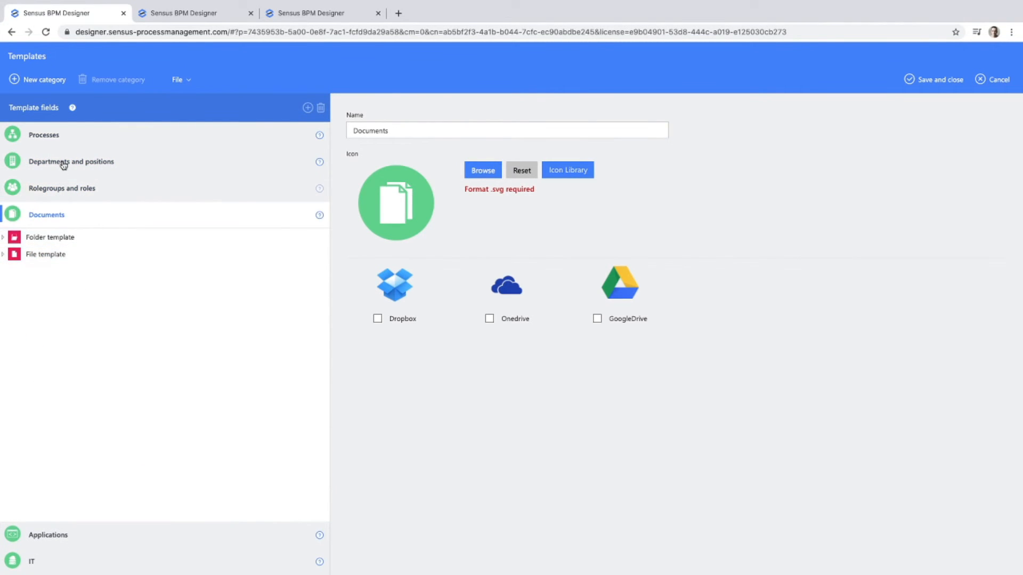
click(47, 135)
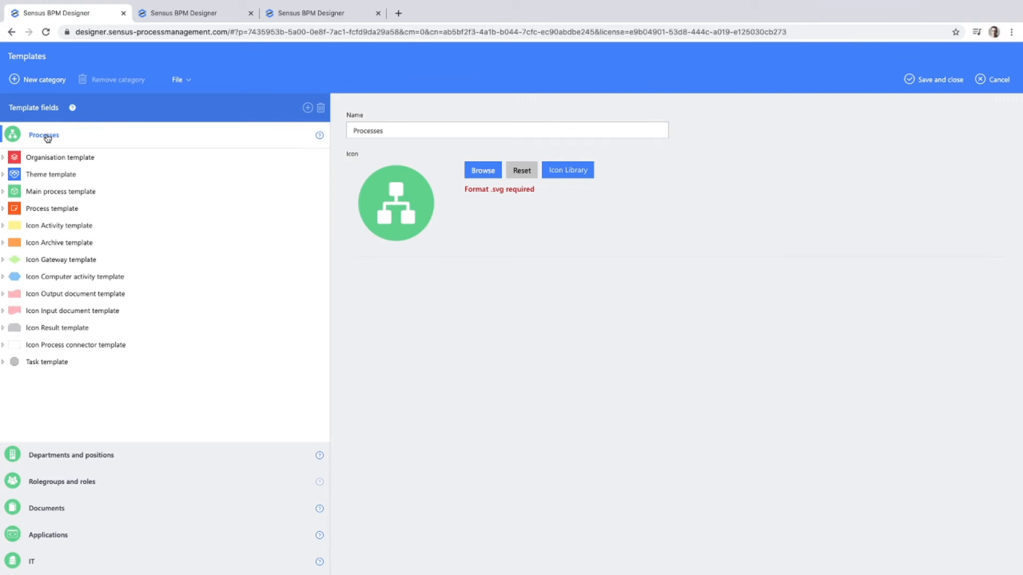
Add a field named RACI to the Process template and set its field type to Labeled field
click(61, 210)
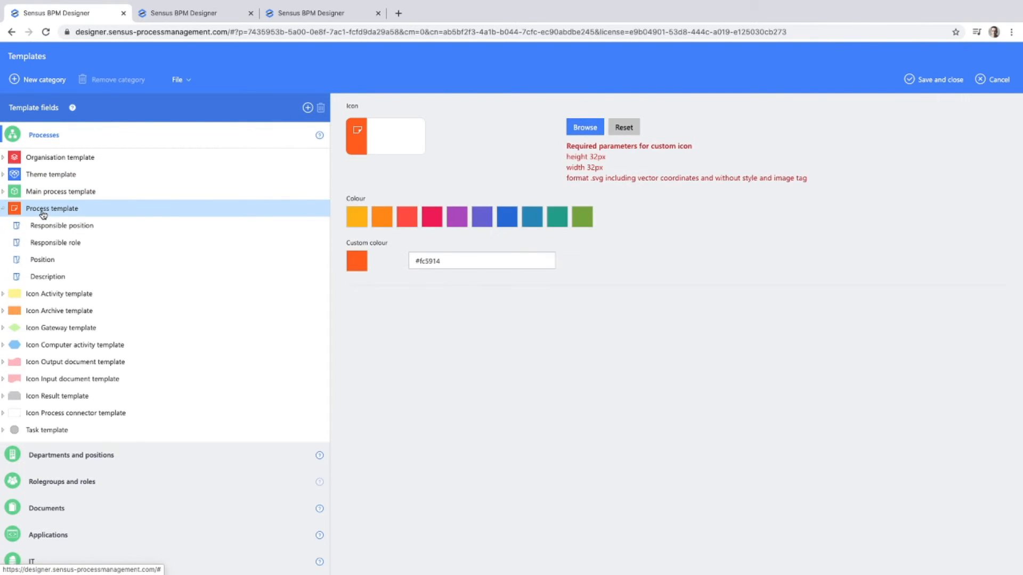
click(308, 108)
drag(394, 124, 330, 125)
text(RACI)
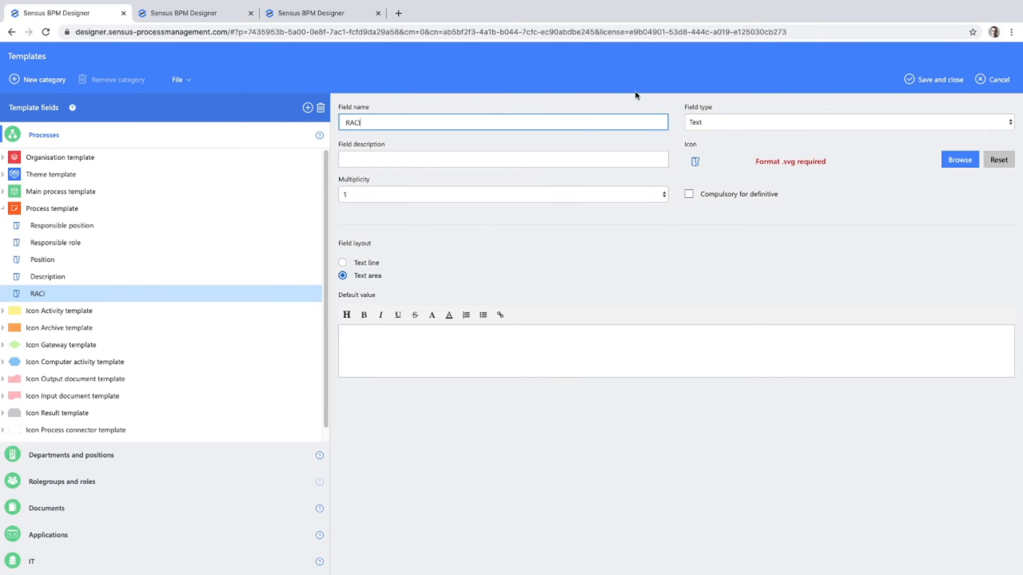
click(741, 126)
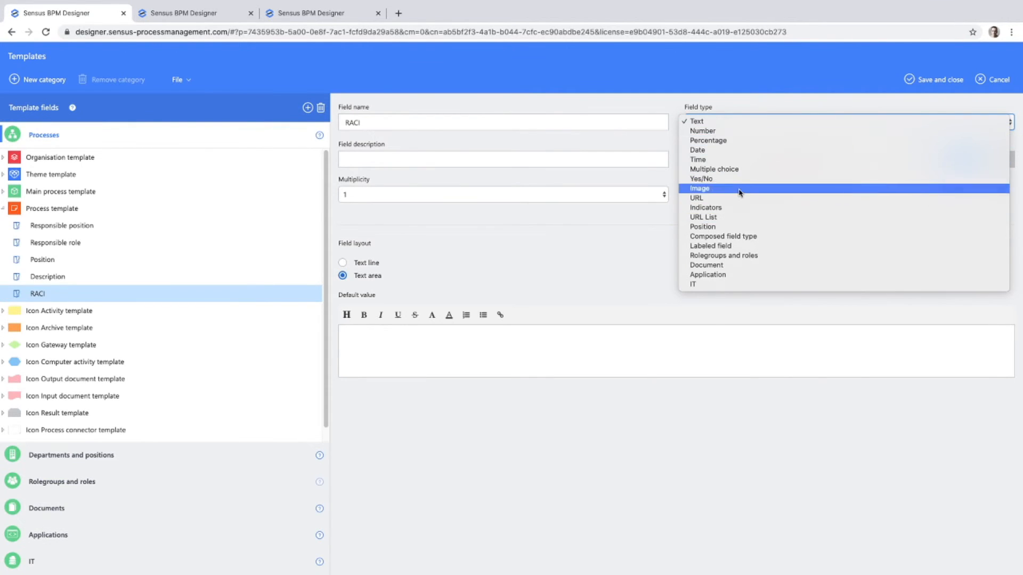
click(741, 246)
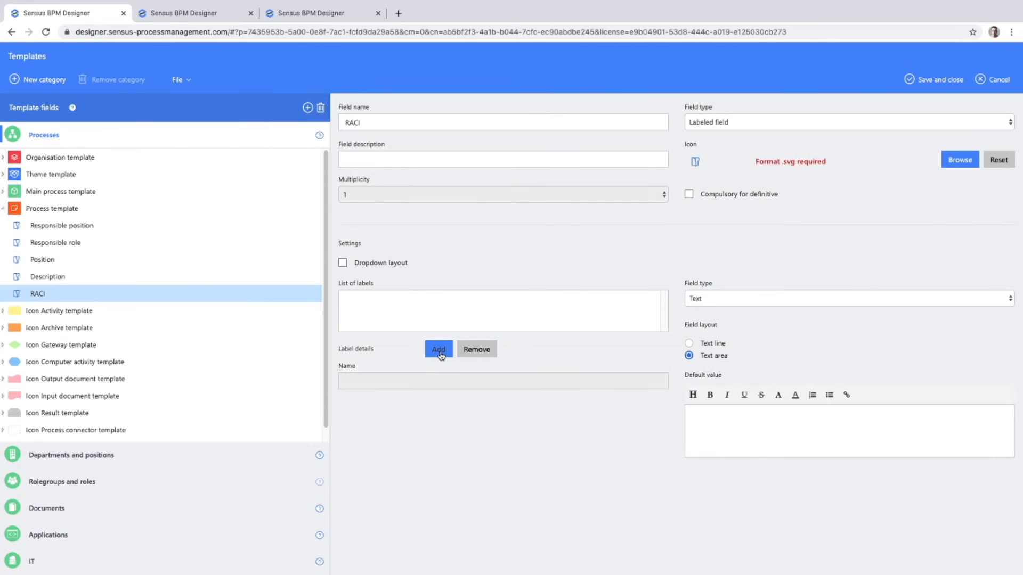
Add the four labels R, A, C and I to the RACI field
click(438, 350)
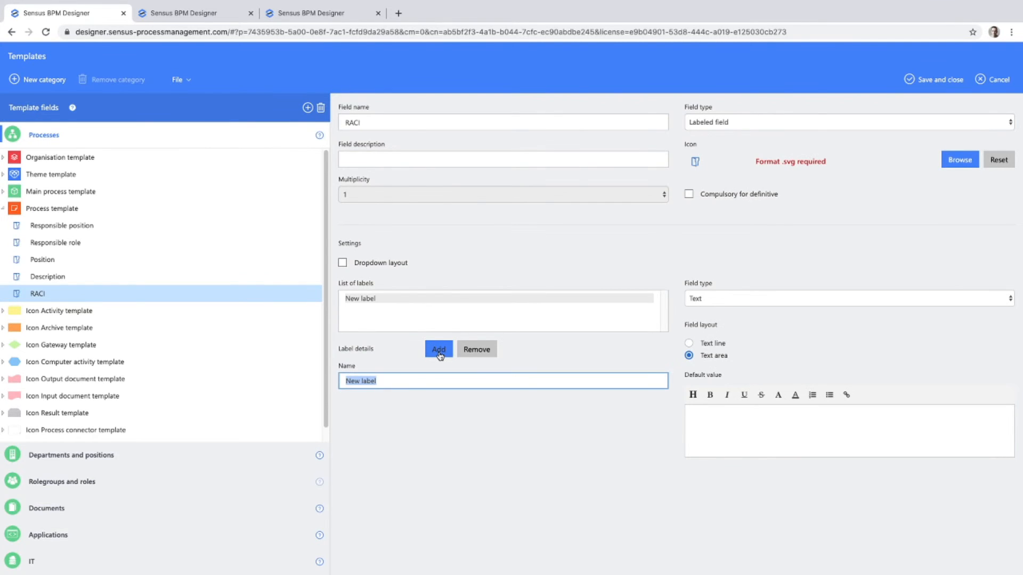
text(R)
click(438, 353)
text(A)
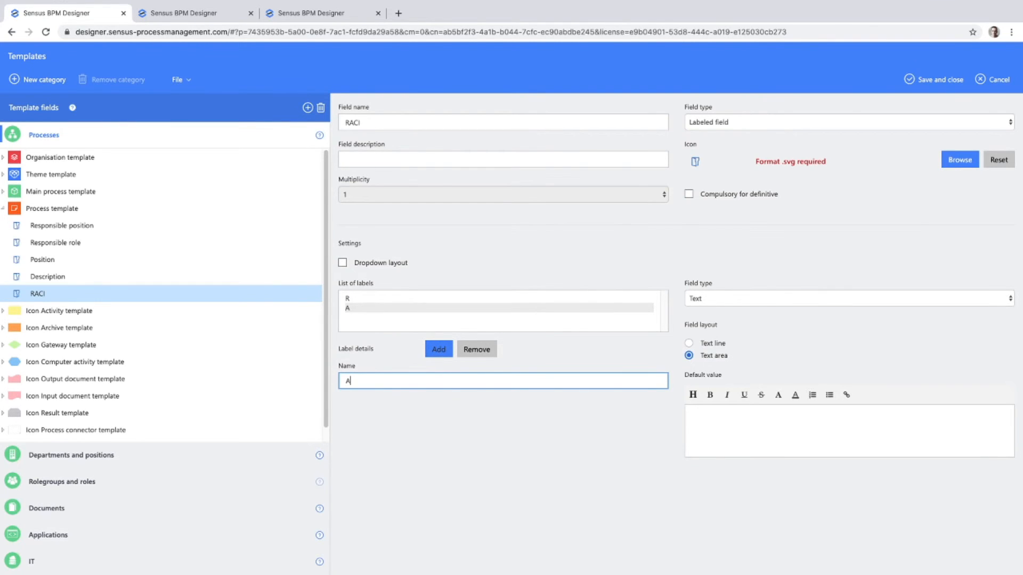
click(437, 351)
text(C)
click(438, 351)
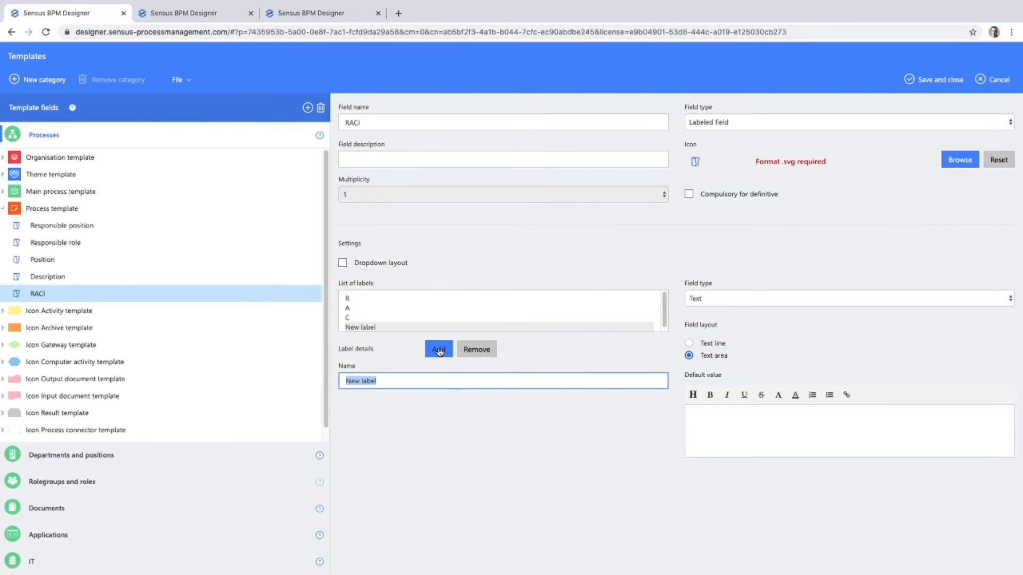
text(I)
Set the field type of the RACI labels to Position, then save and close the template editor
click(759, 303)
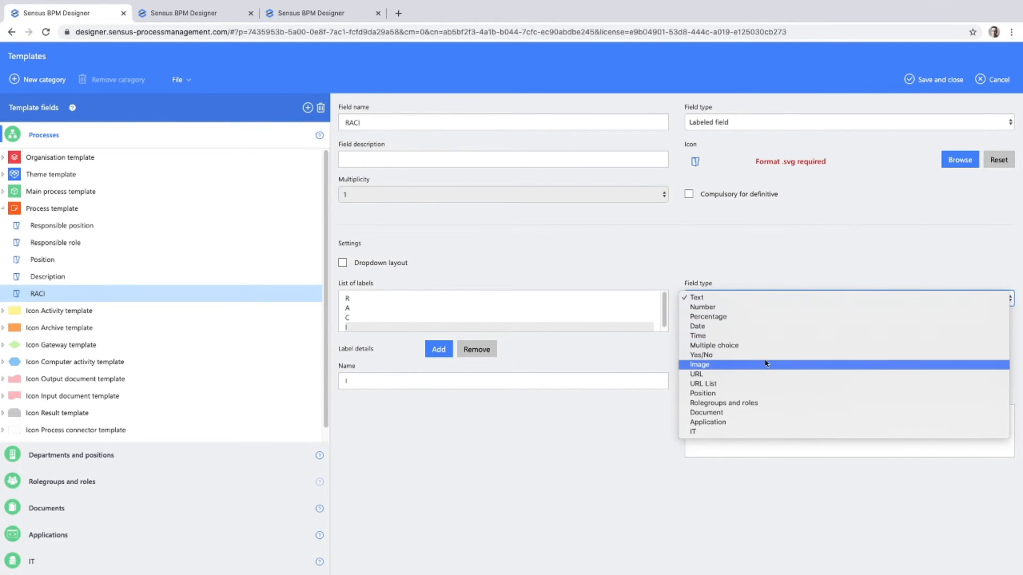
click(773, 393)
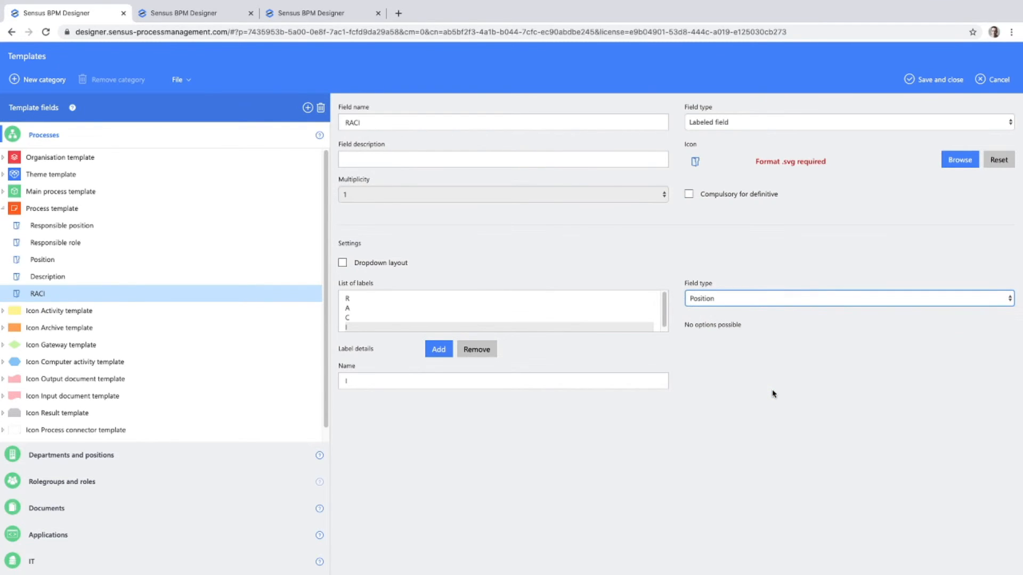
click(934, 81)
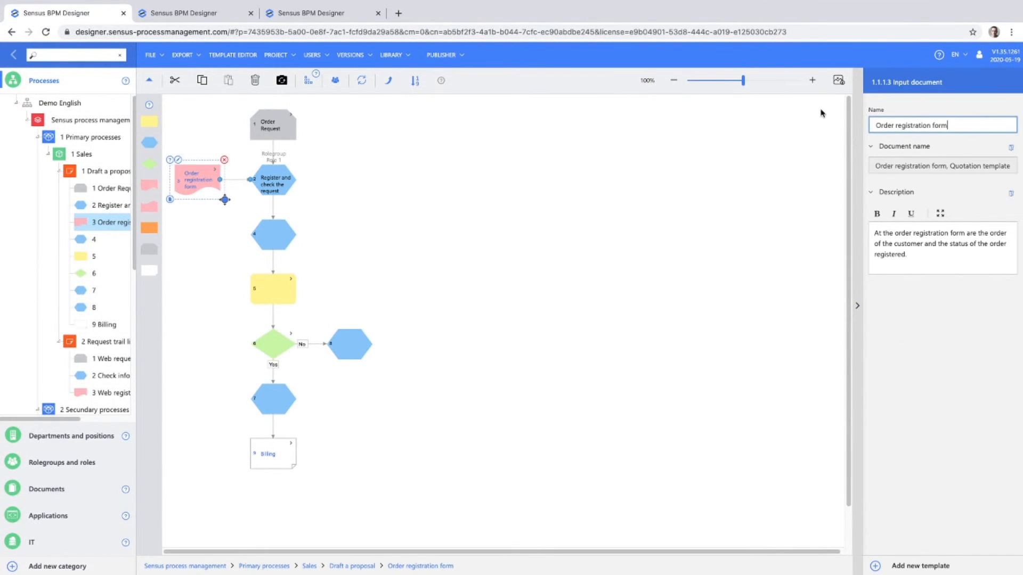
Check the RACI field on the Draft a proposal and Request trail licensce processes
click(77, 176)
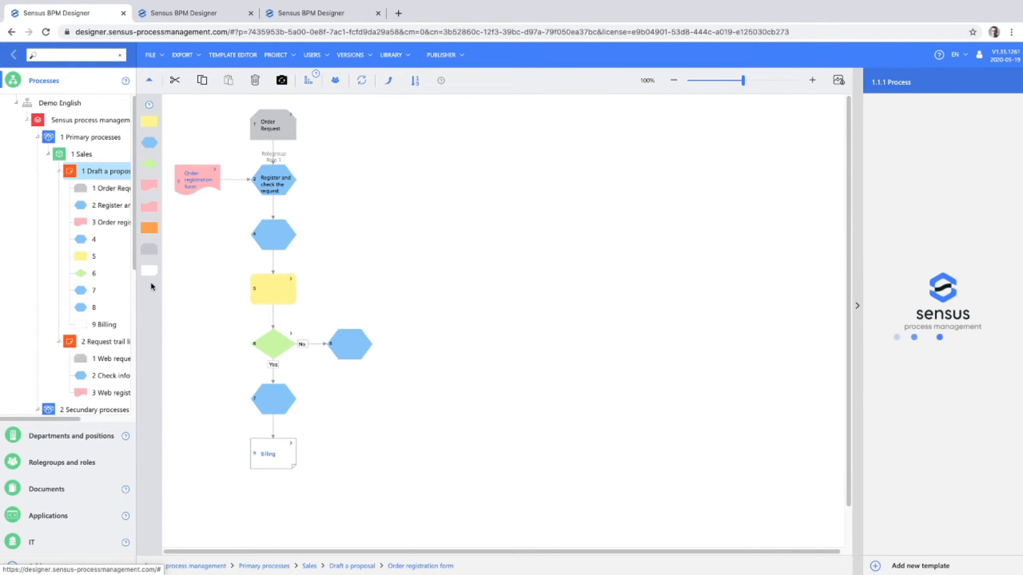
click(112, 347)
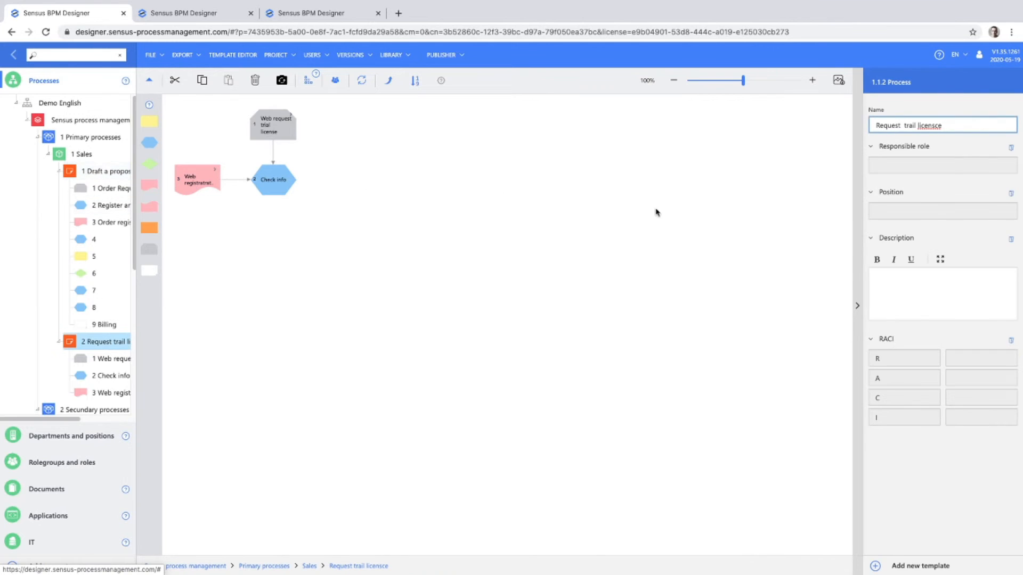
click(110, 171)
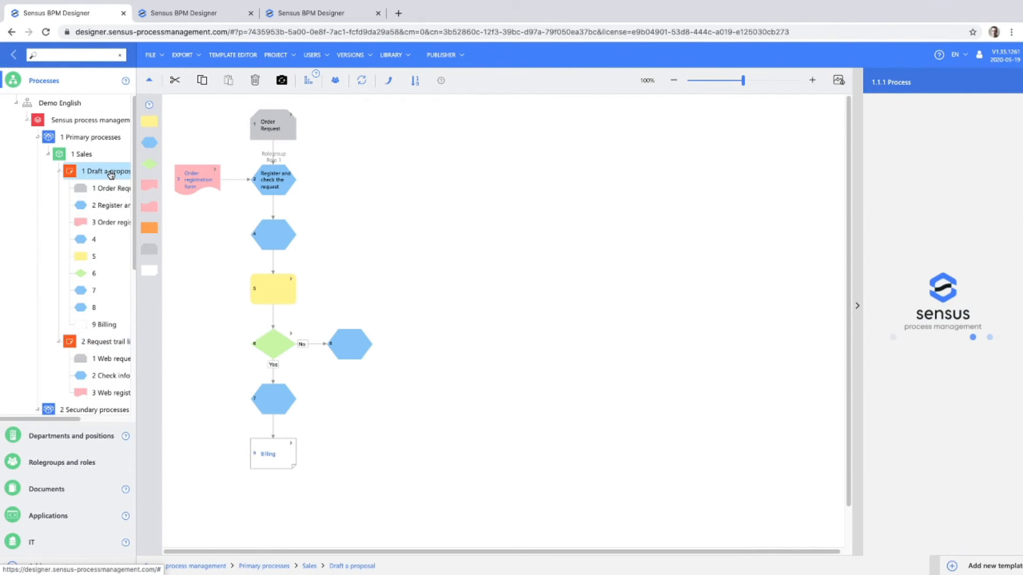
In the RACI field of the Request trail licensce process, link CEO to R and CFO to A
click(122, 343)
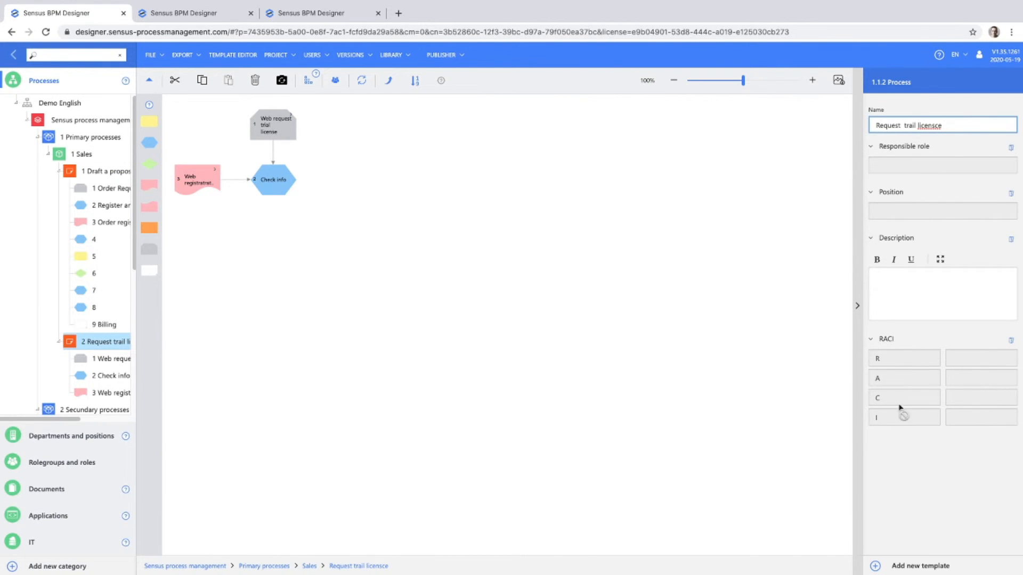
click(974, 357)
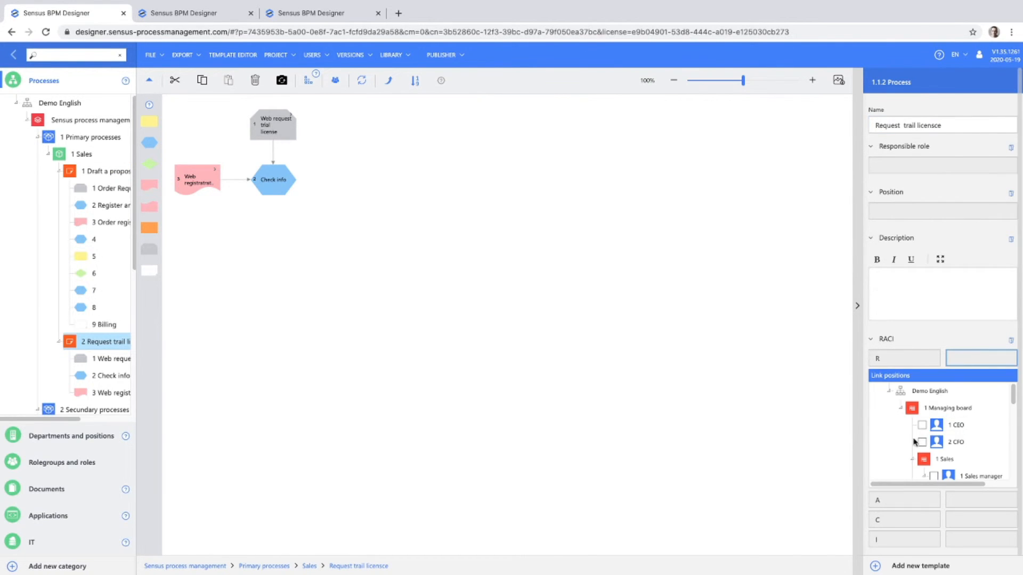
click(924, 426)
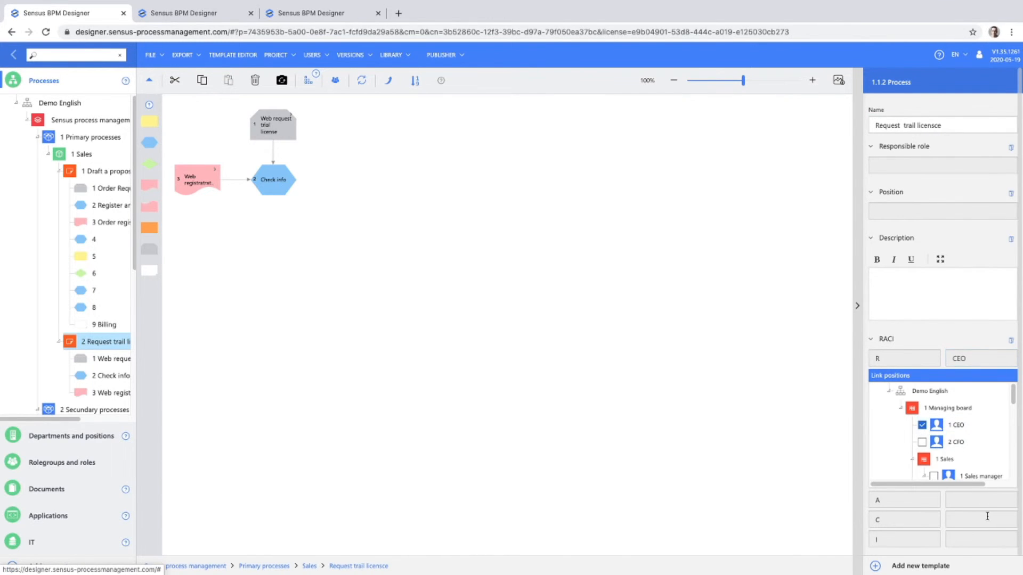
click(968, 499)
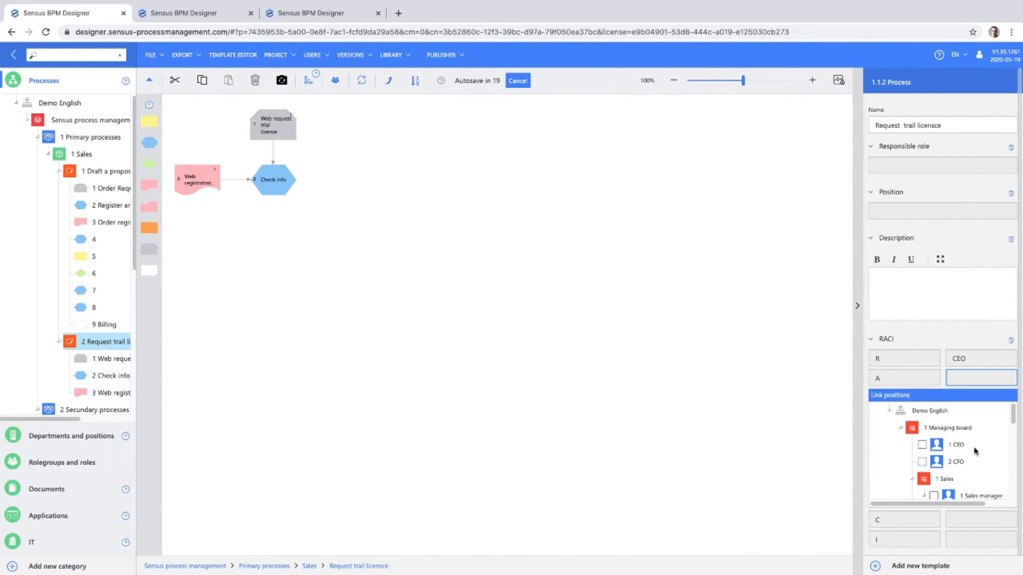
scroll(972, 456, down, 1)
click(923, 443)
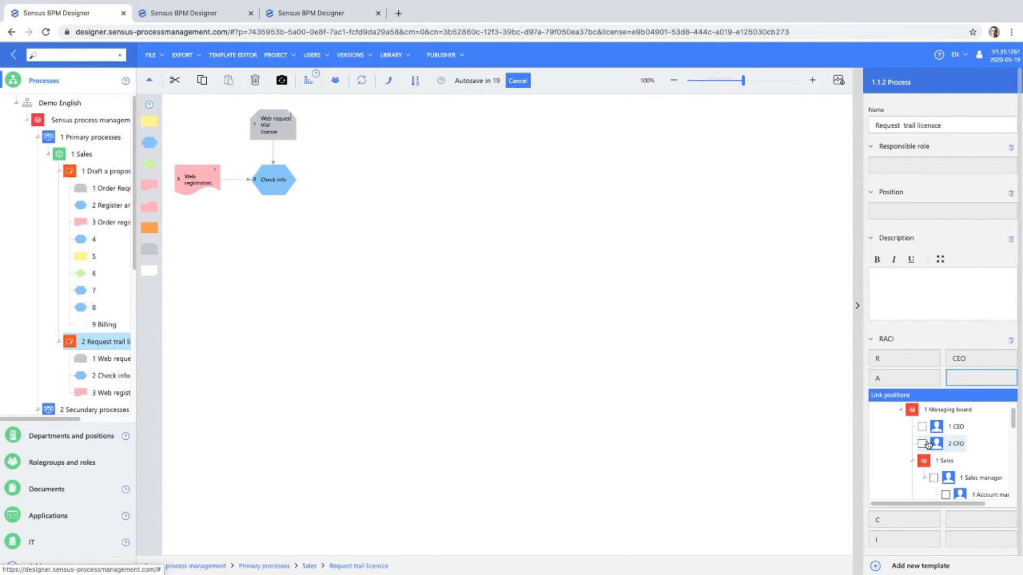
Link Sales manager to C and Sales employee to I in the process's RACI field
click(970, 519)
scroll(942, 479, down, 1)
click(934, 497)
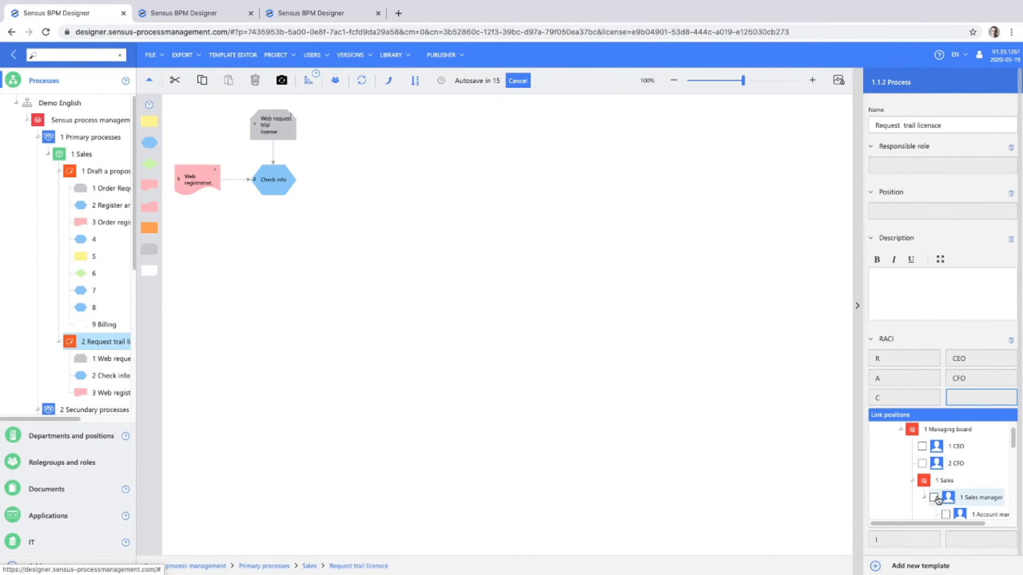
click(963, 536)
scroll(963, 517, down, 2)
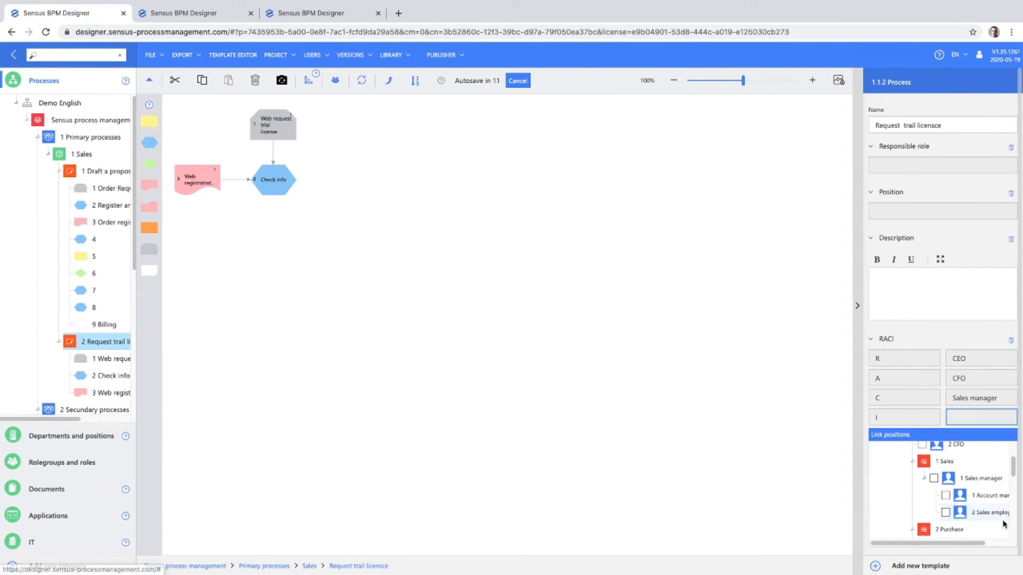
click(946, 513)
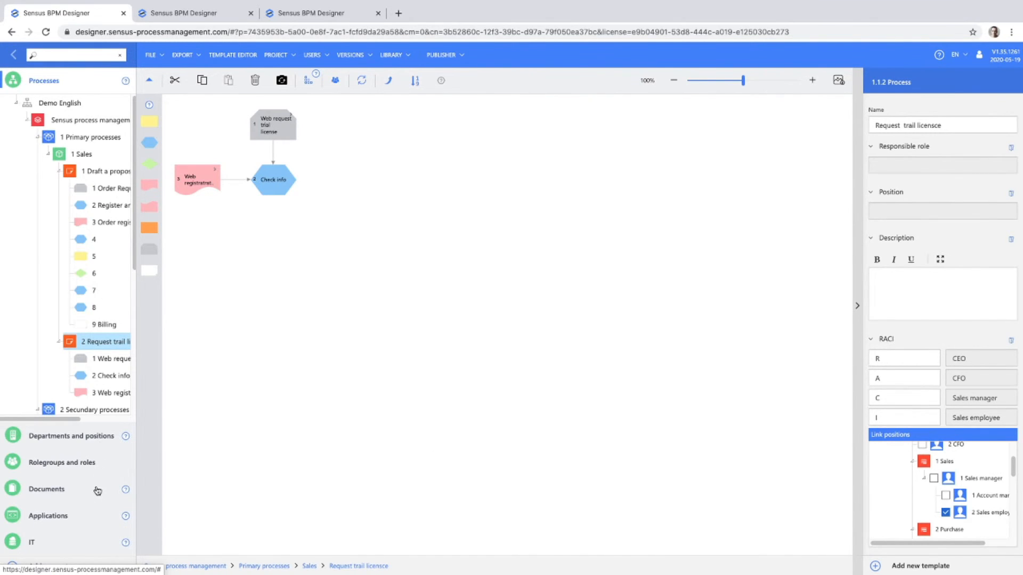
Open the Applications category to view the structure of primary and secondary applications
click(58, 518)
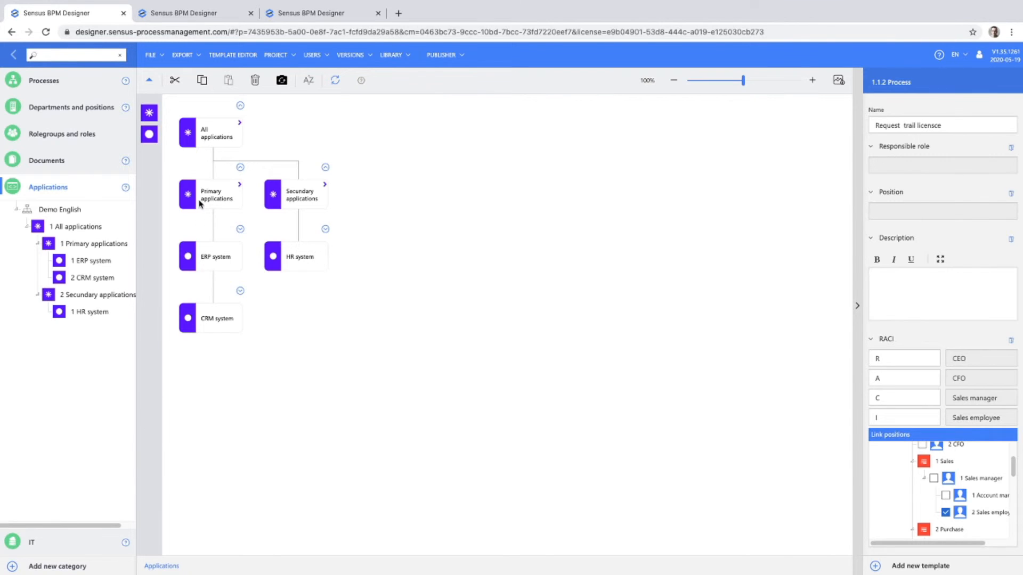
Add a third application group under All applications and place one application beneath it
drag(149, 112, 232, 140)
drag(150, 134, 376, 184)
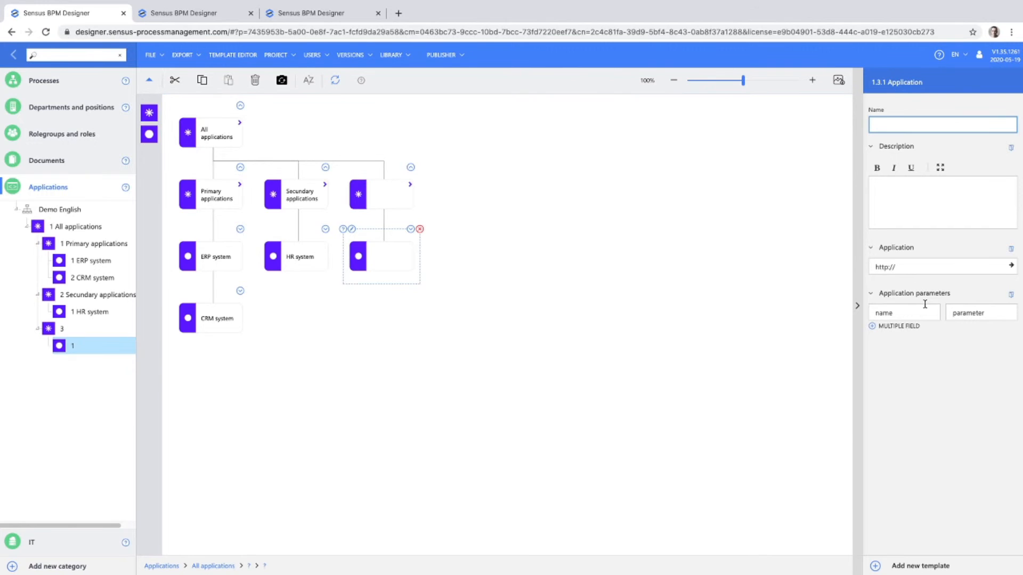
Link the ERP system and CRM system to the Register and check the request activity in the Draft a proposal process
click(45, 81)
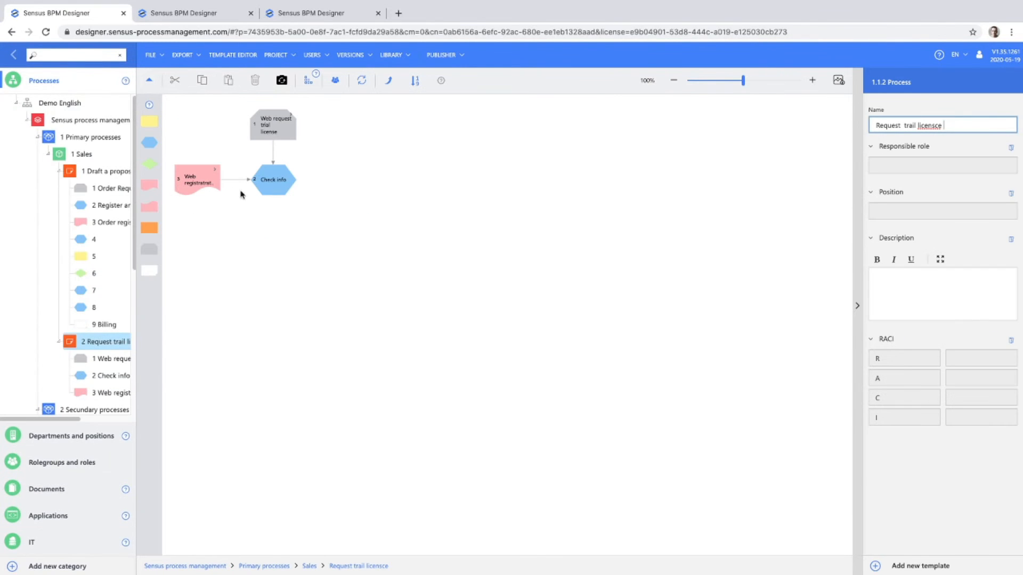
click(80, 179)
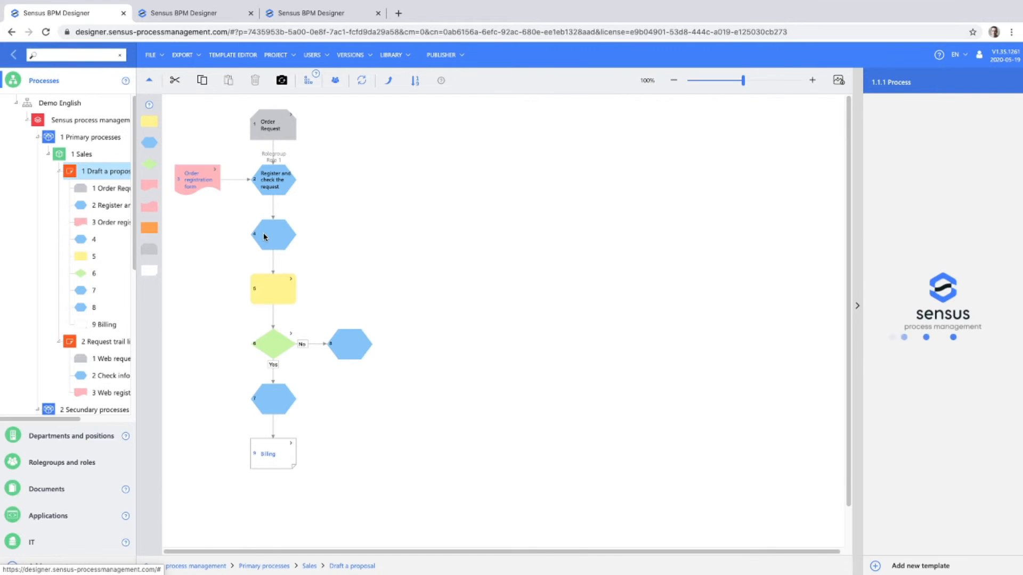
click(290, 182)
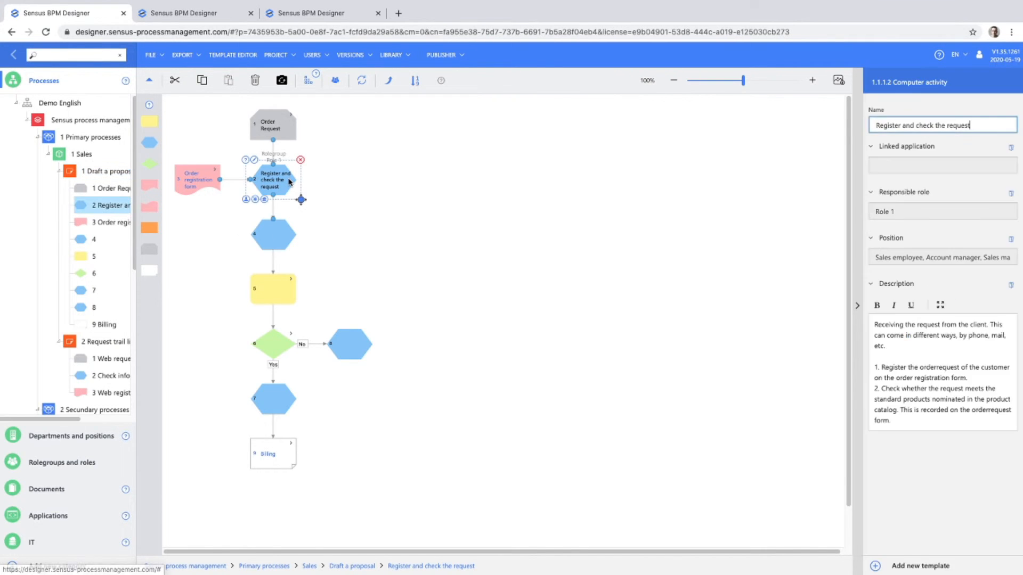
click(917, 165)
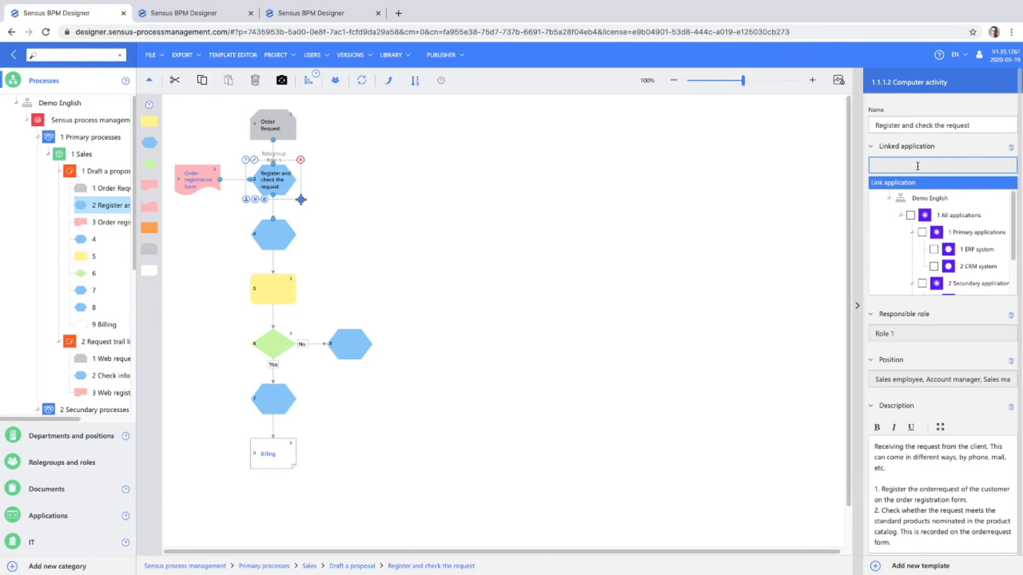
click(934, 250)
click(935, 267)
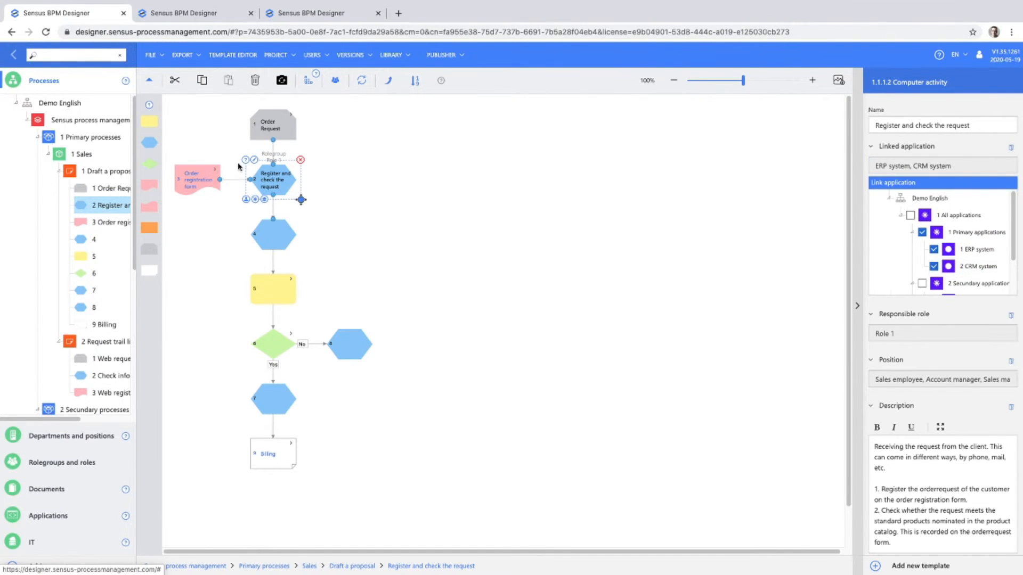
Open the Registration Trial Sensus BPM Designer flow in the IT category to examine its automated steps
click(274, 231)
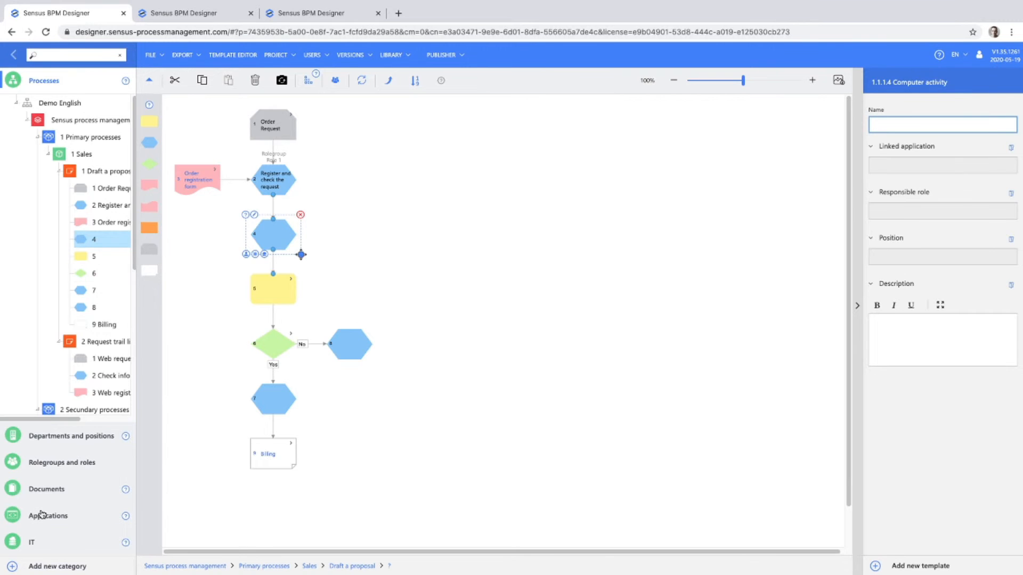
click(55, 541)
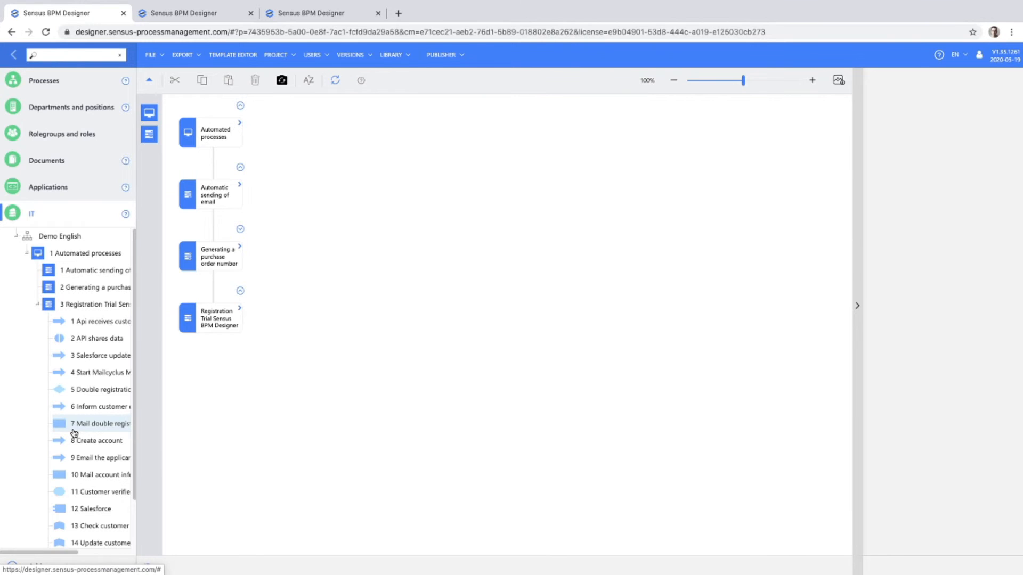
click(76, 308)
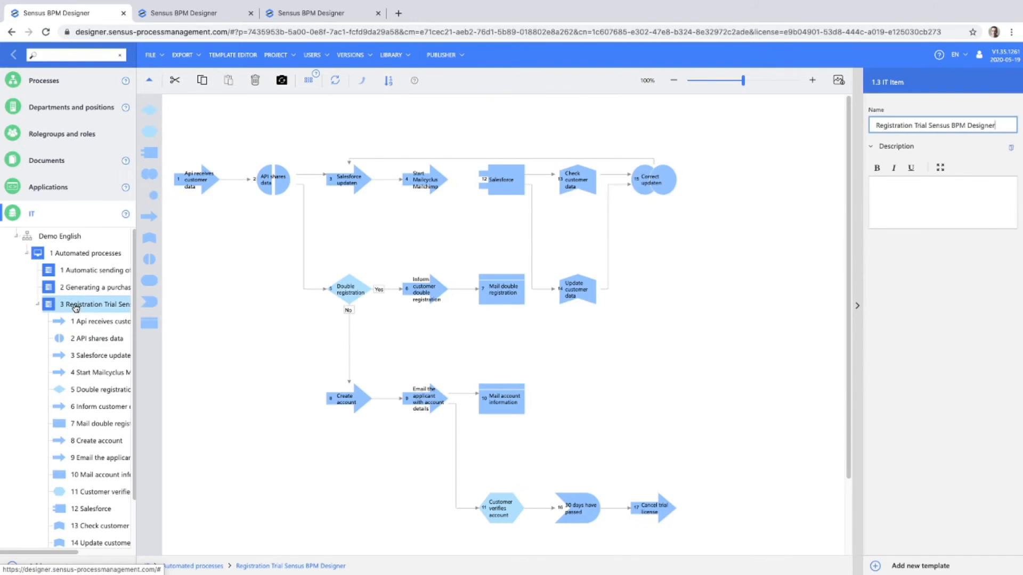
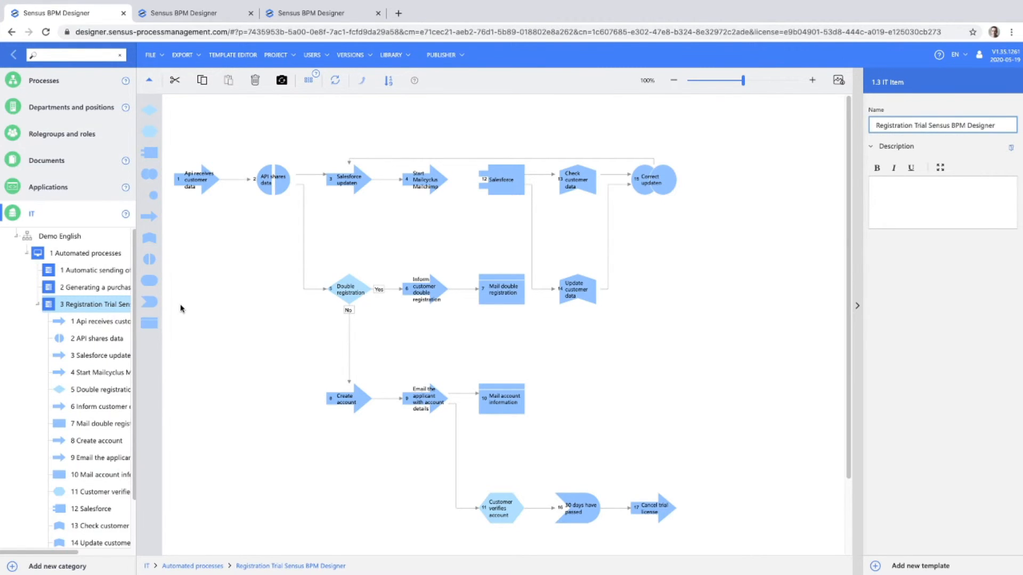
In the Request trail licensce process, link the Check info activity to the Registration Trial Sensus BPM Designer IT flow
click(43, 81)
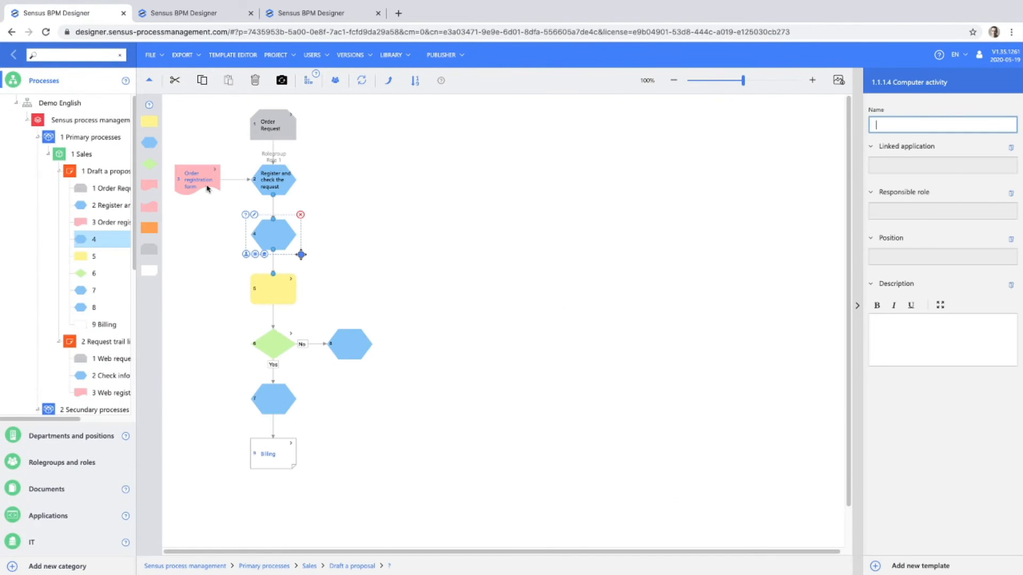
click(88, 347)
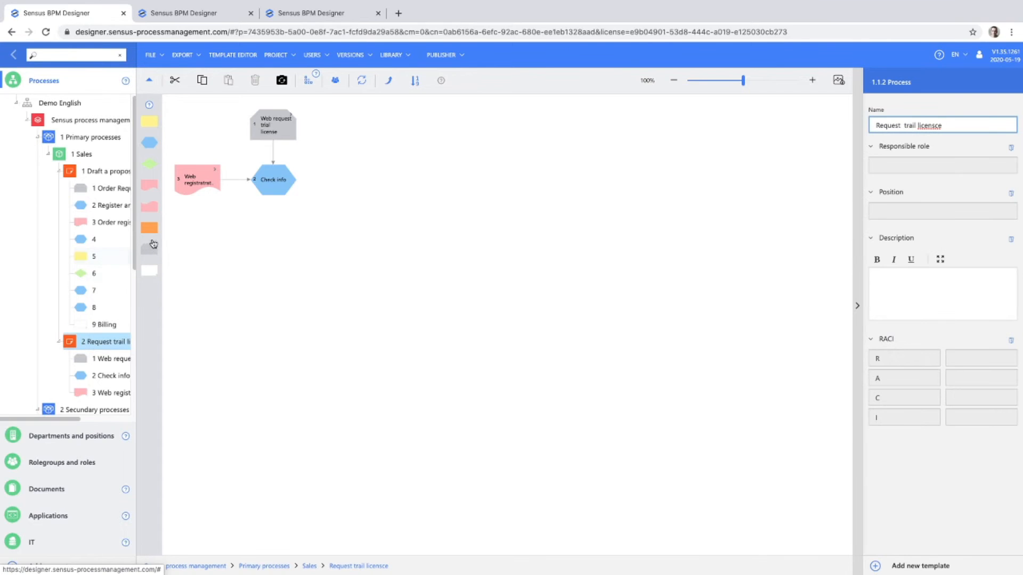
click(278, 190)
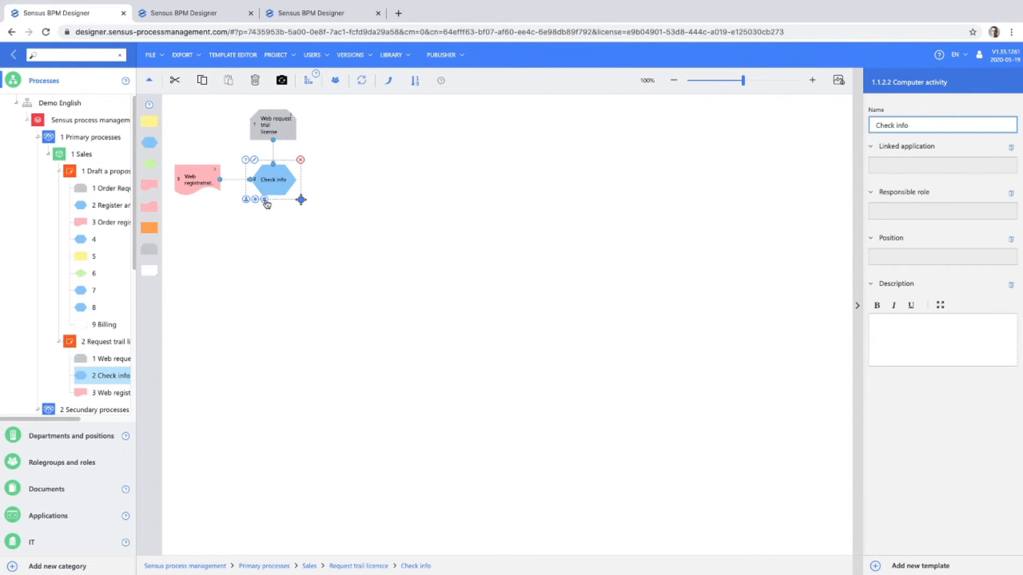
click(265, 200)
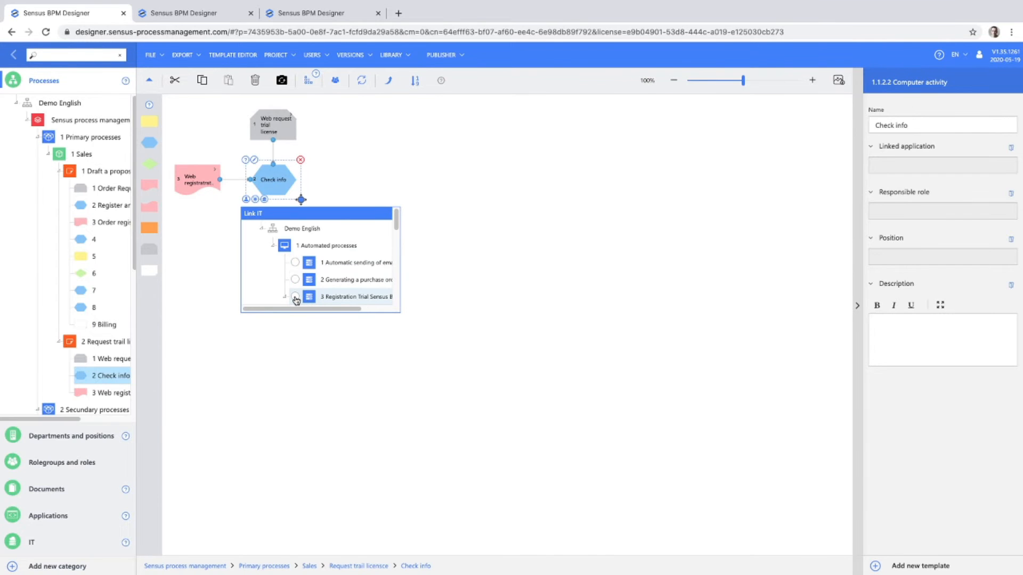
click(357, 178)
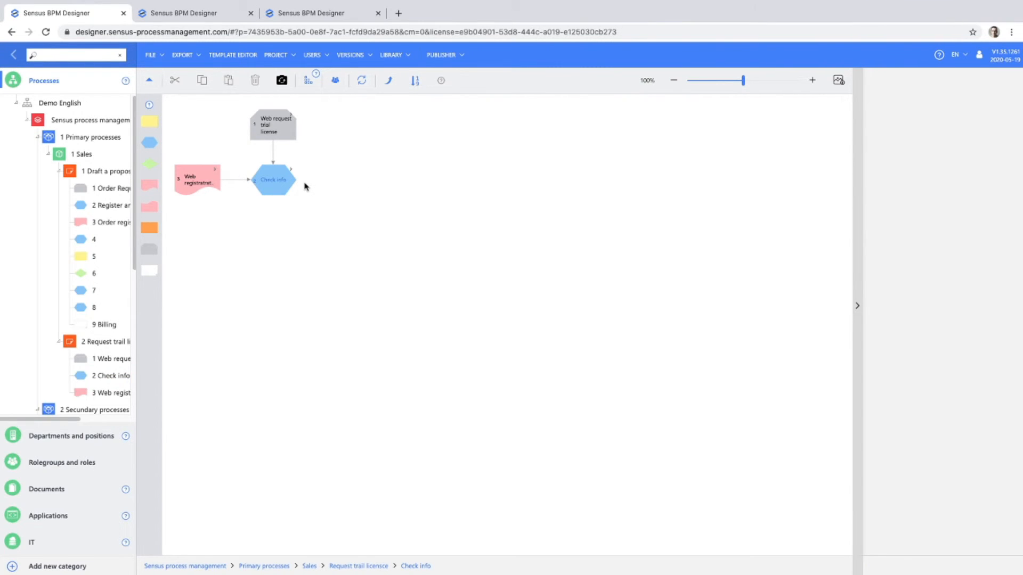
click(267, 185)
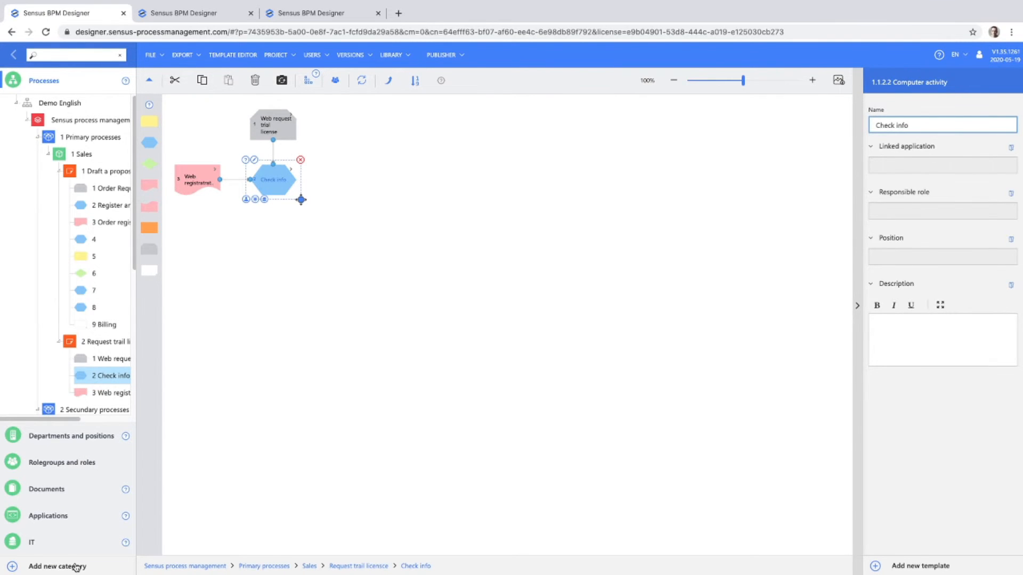
Add a new category named iso to the project and save the templates
click(12, 565)
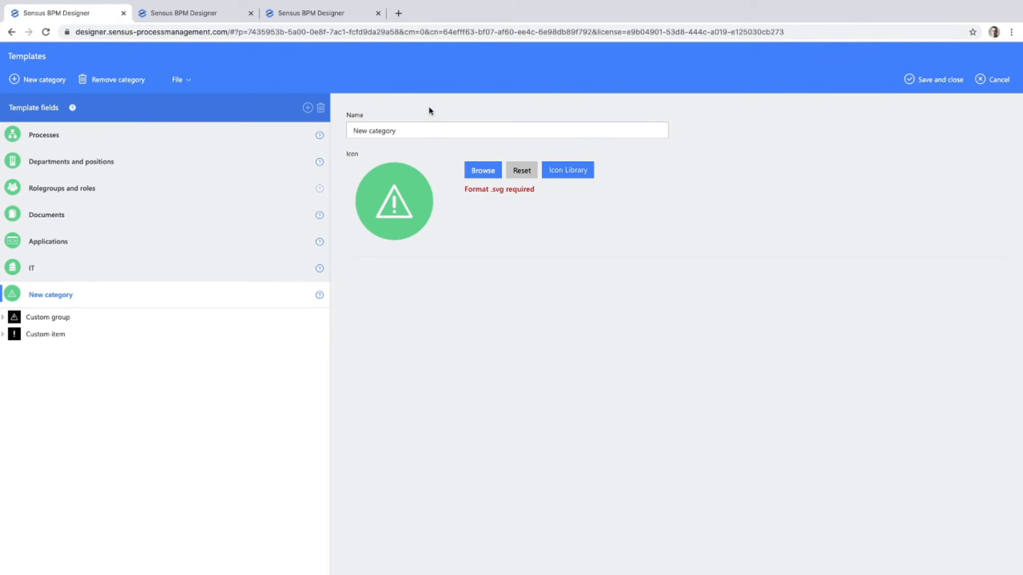
click(402, 130)
key(BackSpace)
key(BackSpace)
key(BackSpace)
key(BackSpace)
key(BackSpace)
key(BackSpace)
key(BackSpace)
key(BackSpace)
key(BackSpace)
key(BackSpace)
key(BackSpace)
key(BackSpace)
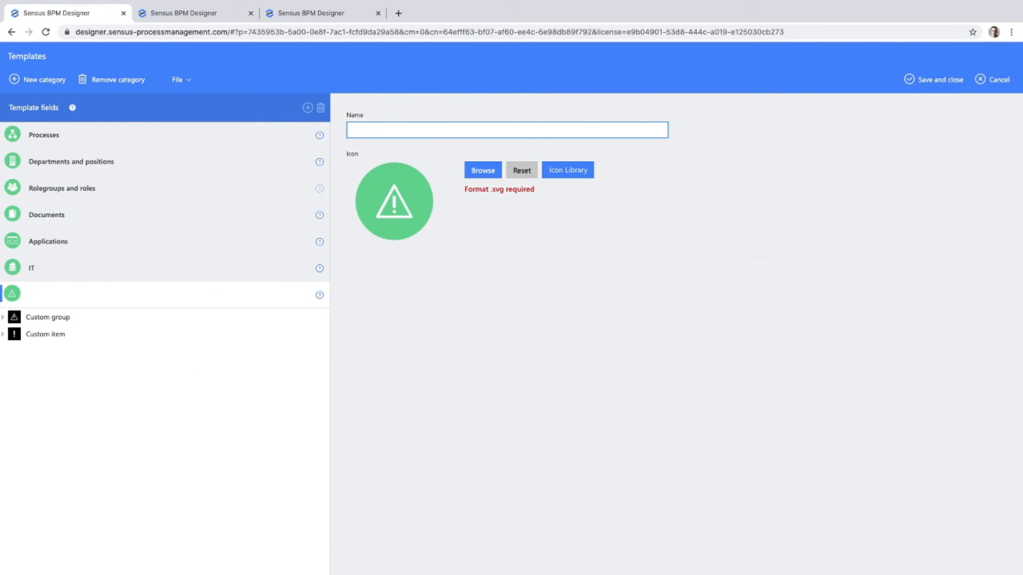
text(o)
click(952, 79)
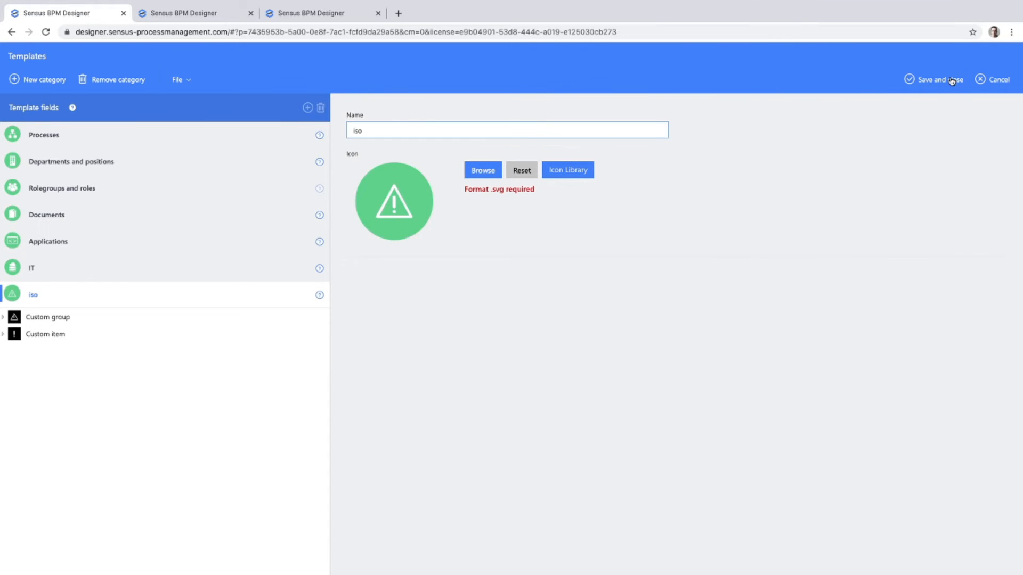
click(951, 81)
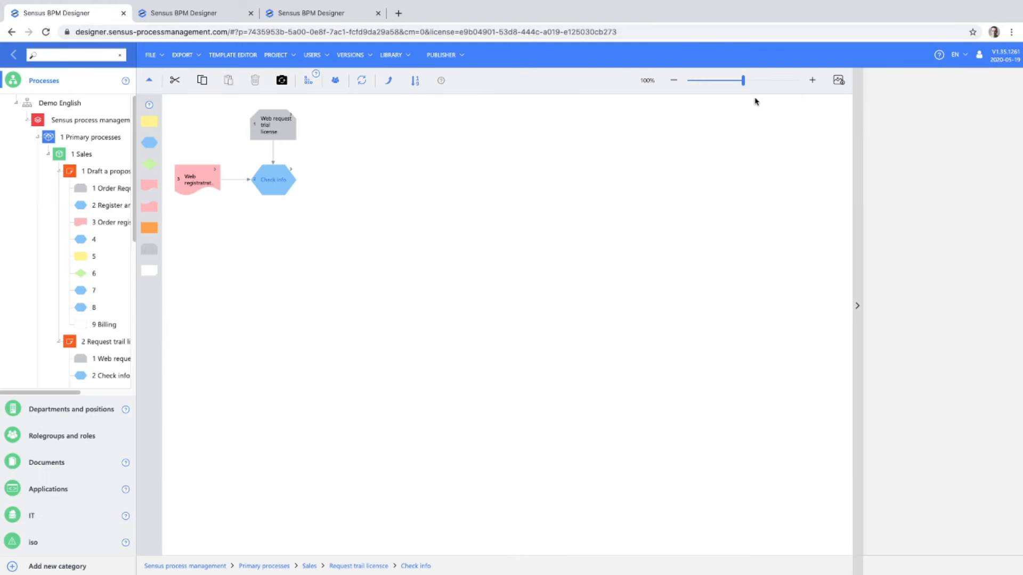
Set the colour of the iso category's Custom group and Custom item icons to amber #ffb900 and save the templates
click(23, 542)
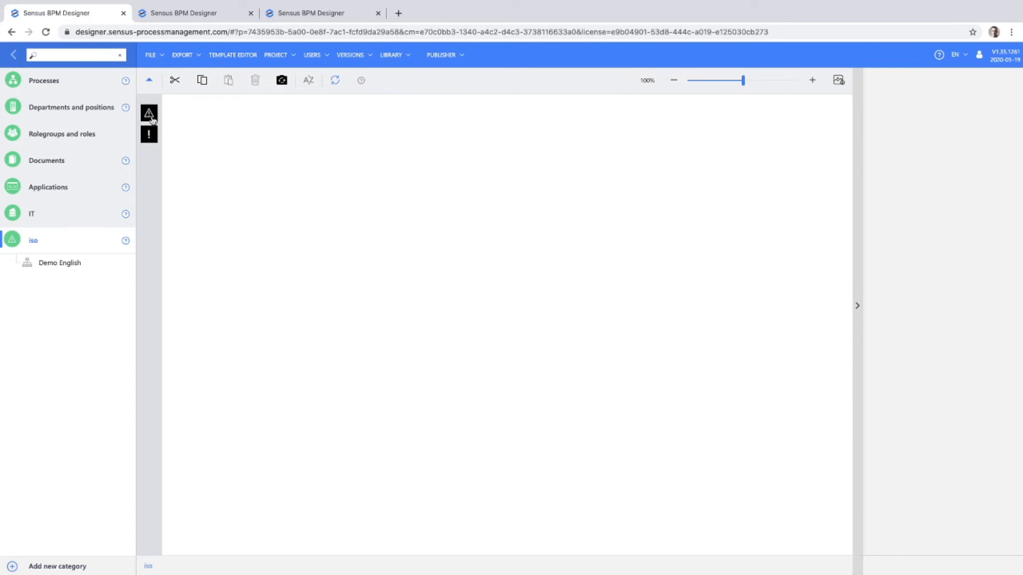
click(234, 55)
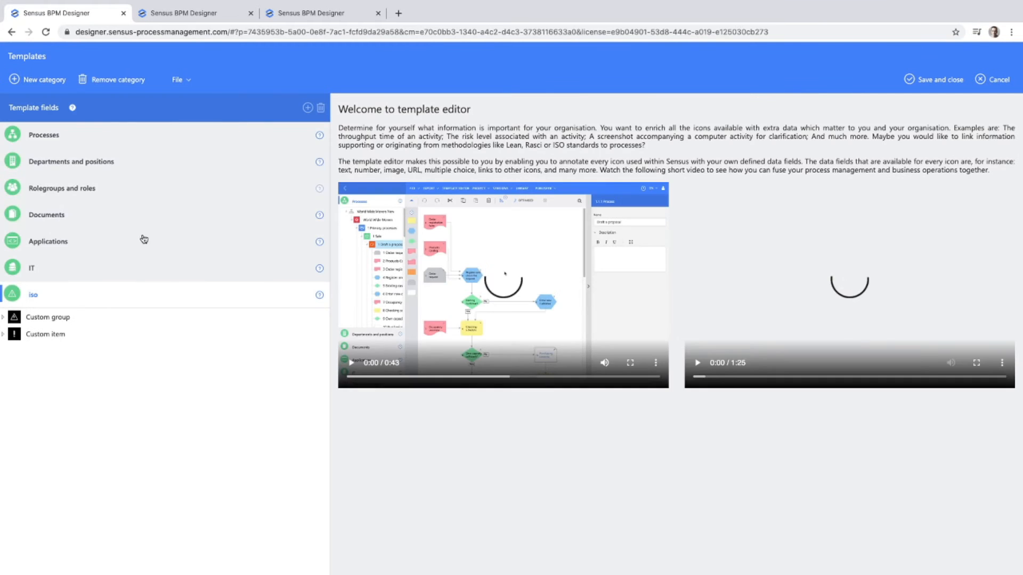
click(39, 319)
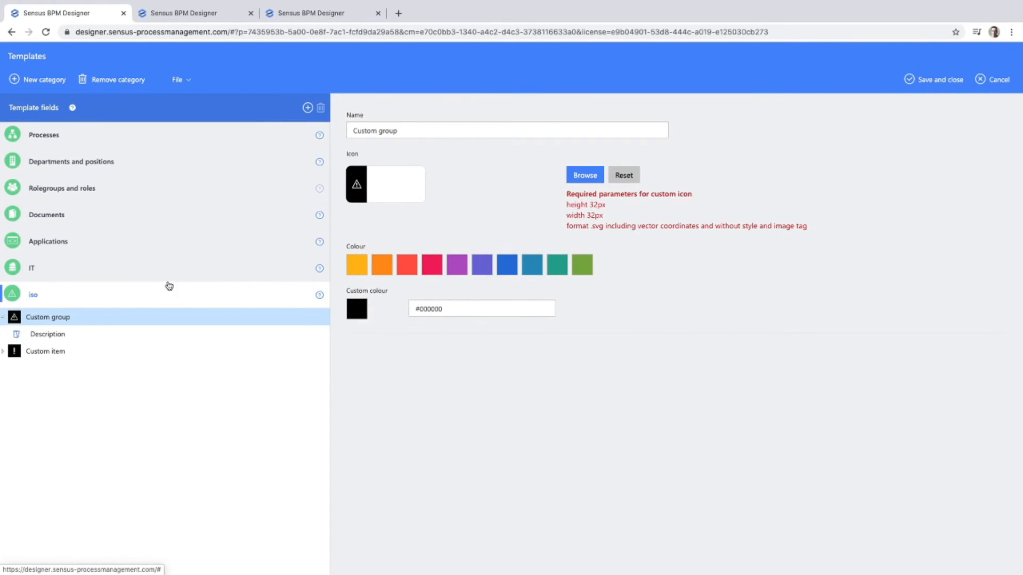
click(356, 269)
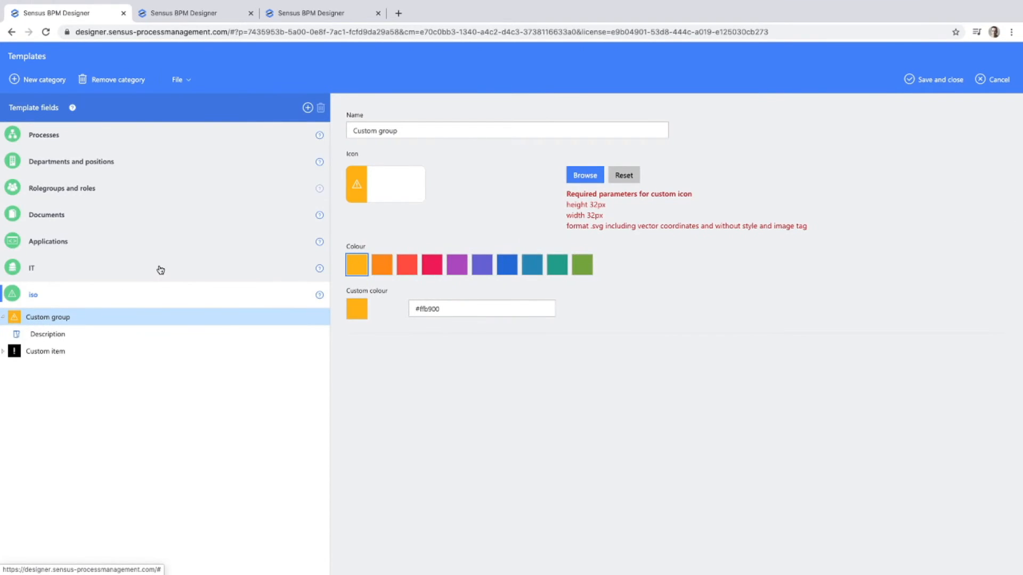
click(14, 355)
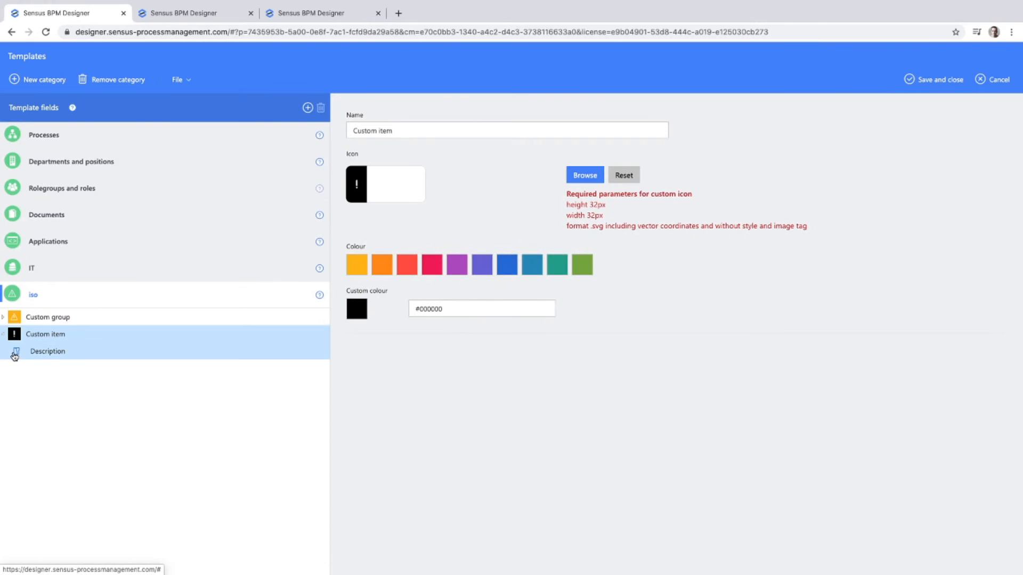
click(357, 269)
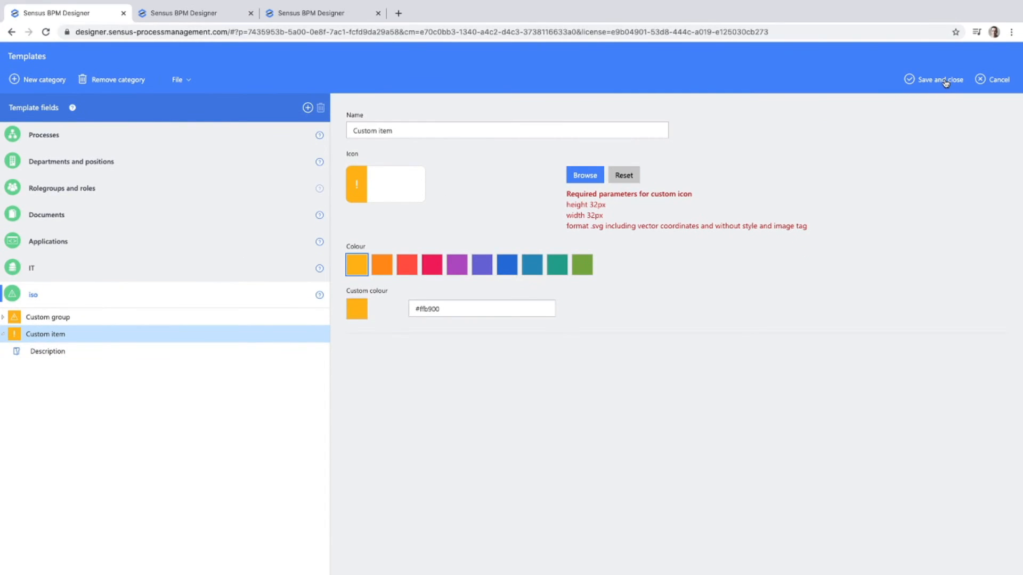
click(945, 81)
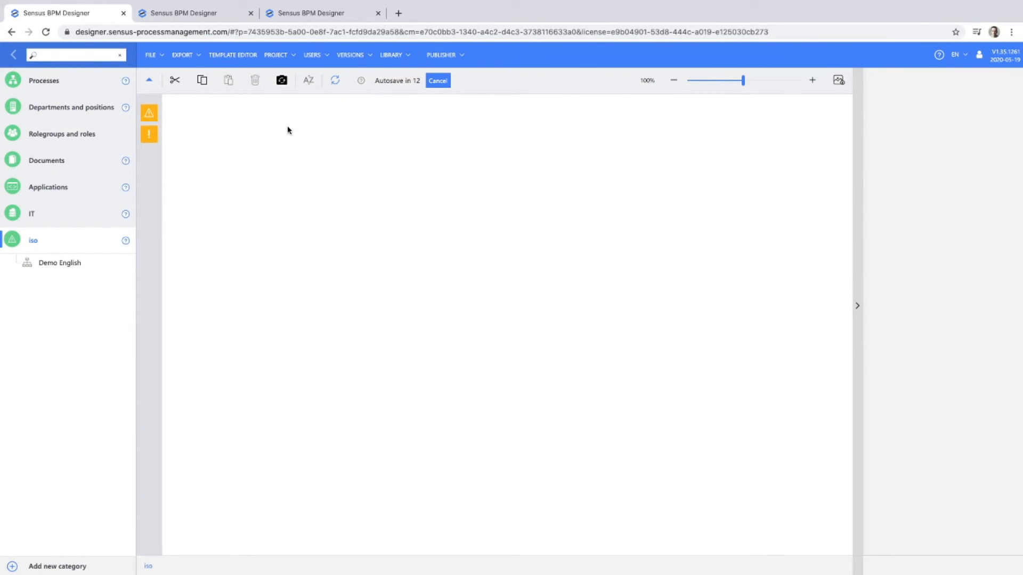
Build the iso structure from a top group with three subgroups, adding one custom item under each of the first two
drag(150, 116, 261, 115)
drag(149, 114, 212, 136)
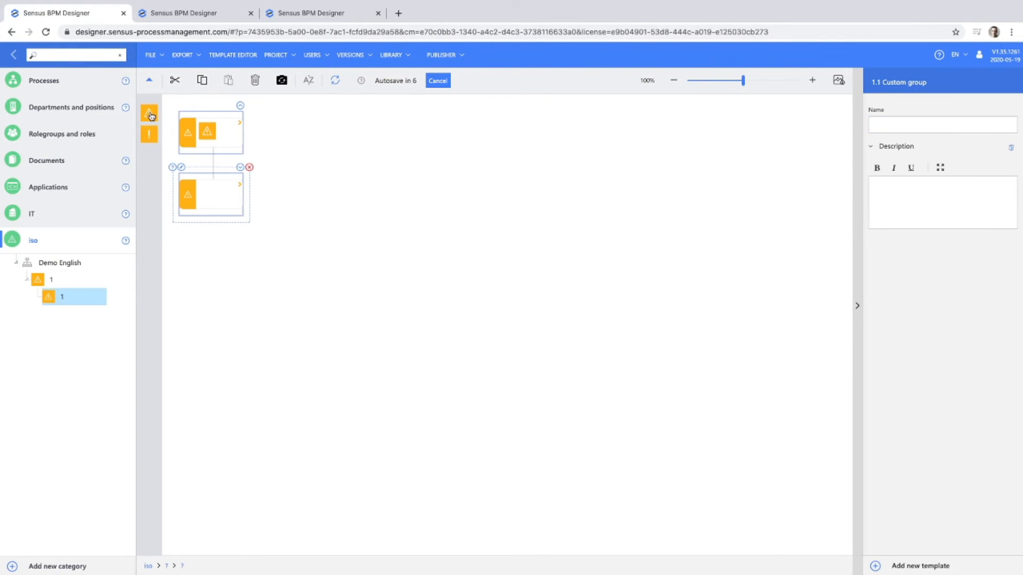
drag(152, 116, 237, 146)
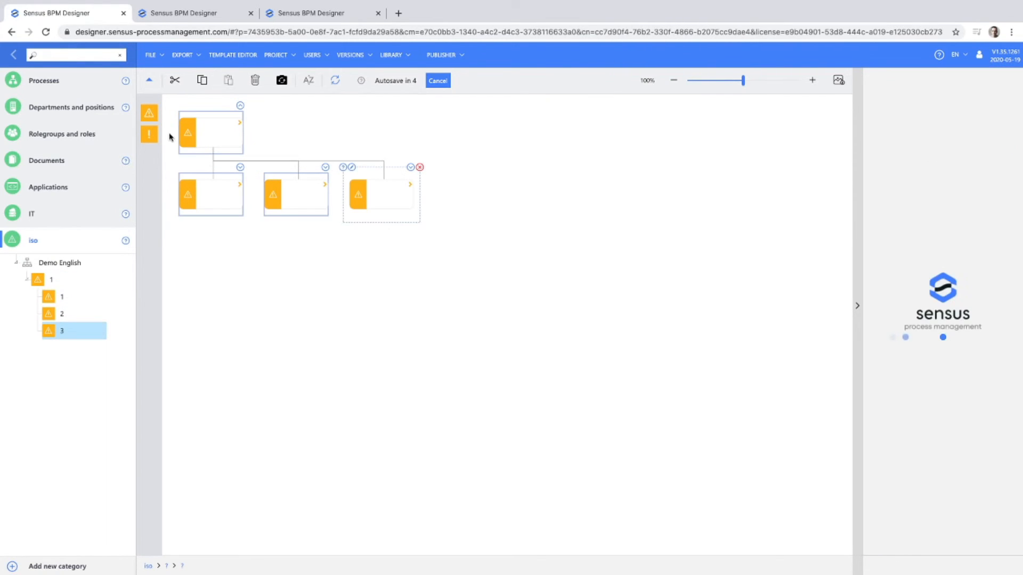
drag(152, 139, 297, 196)
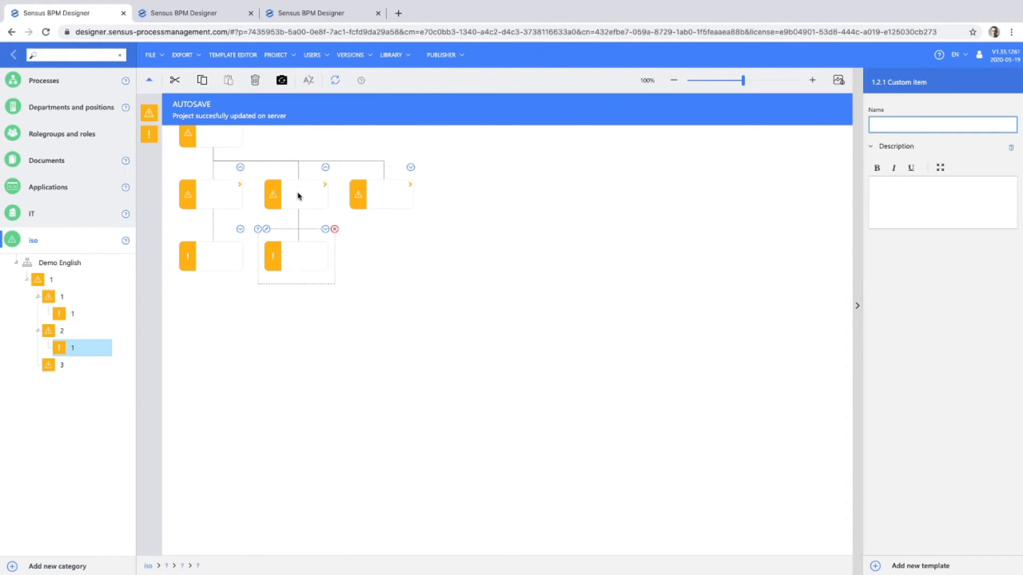
Switch to the WWM ENG ISO project and examine its ISO 9001 : 2015 structure and the clauses linked to Draft a proposal
click(215, 17)
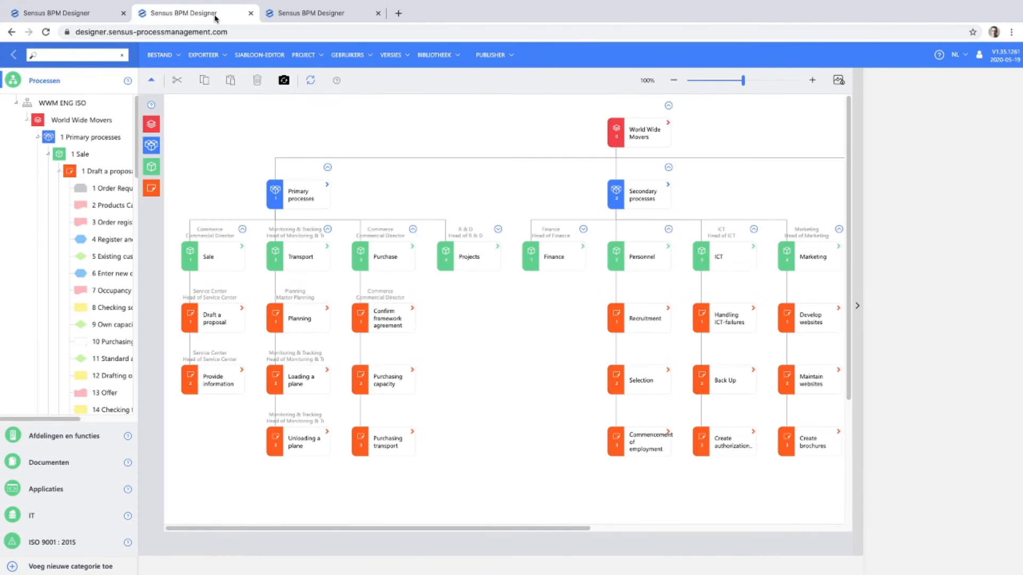
click(59, 542)
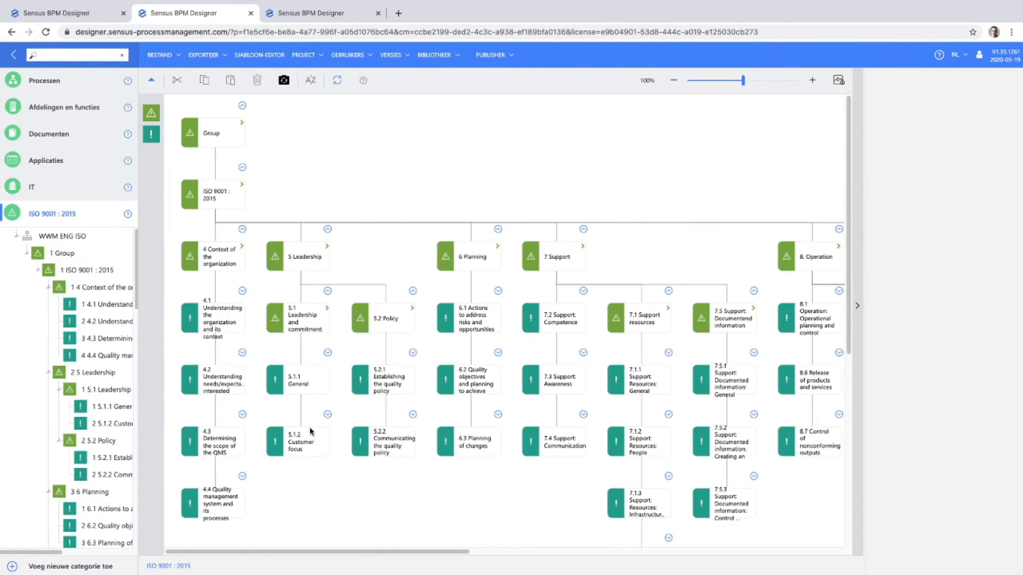
click(45, 81)
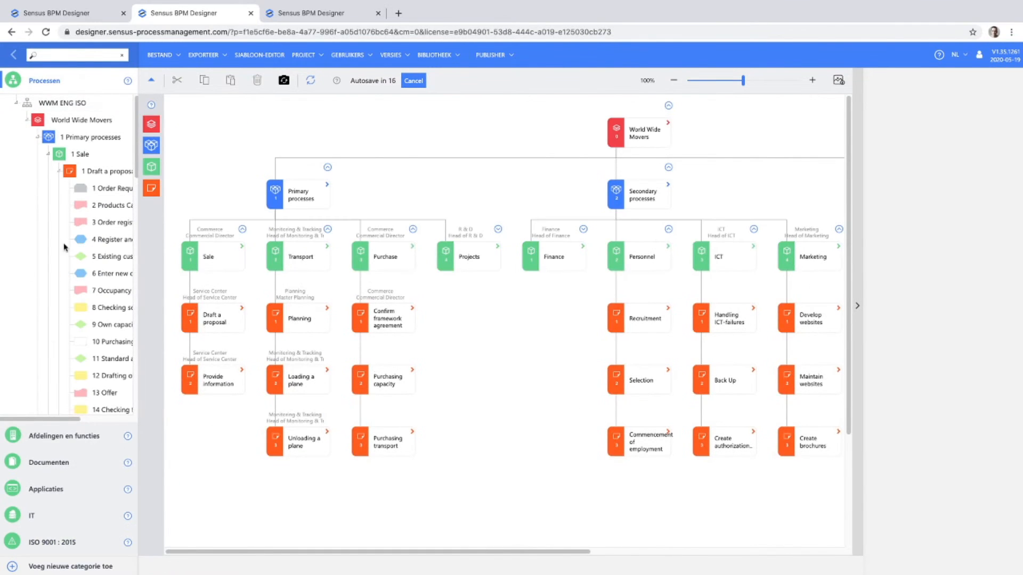
click(100, 172)
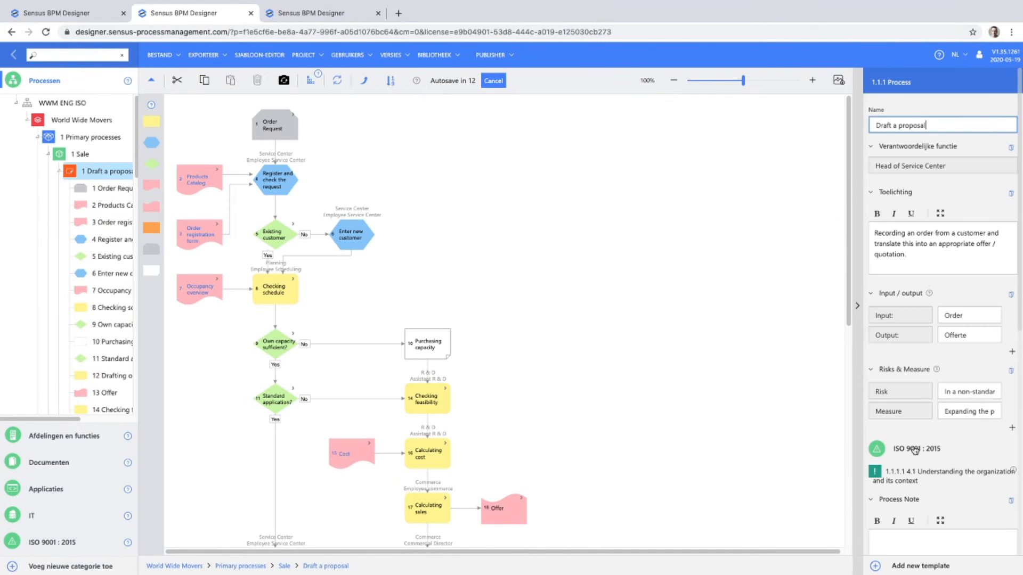
scroll(934, 487, down, 4)
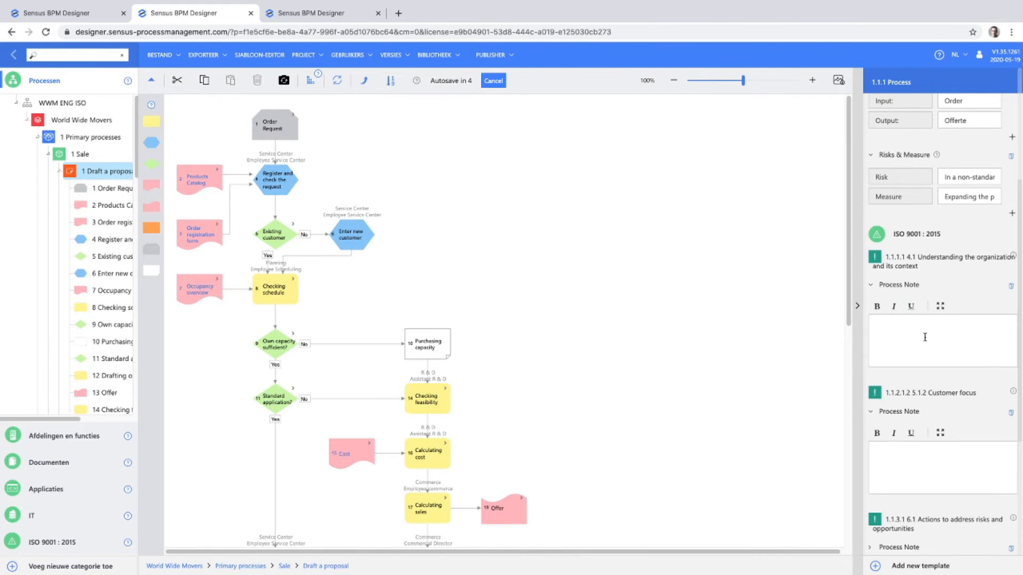
Enter the process note "not compiant yet" under clause 4.1 Understanding the organization and its context for the Draft a proposal process
scroll(926, 337, down, 1)
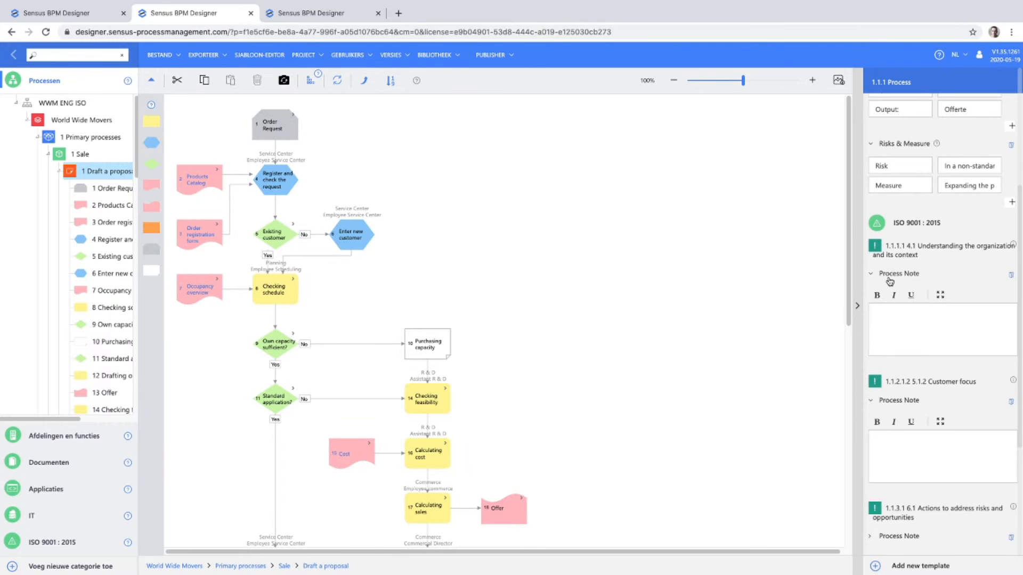
click(916, 321)
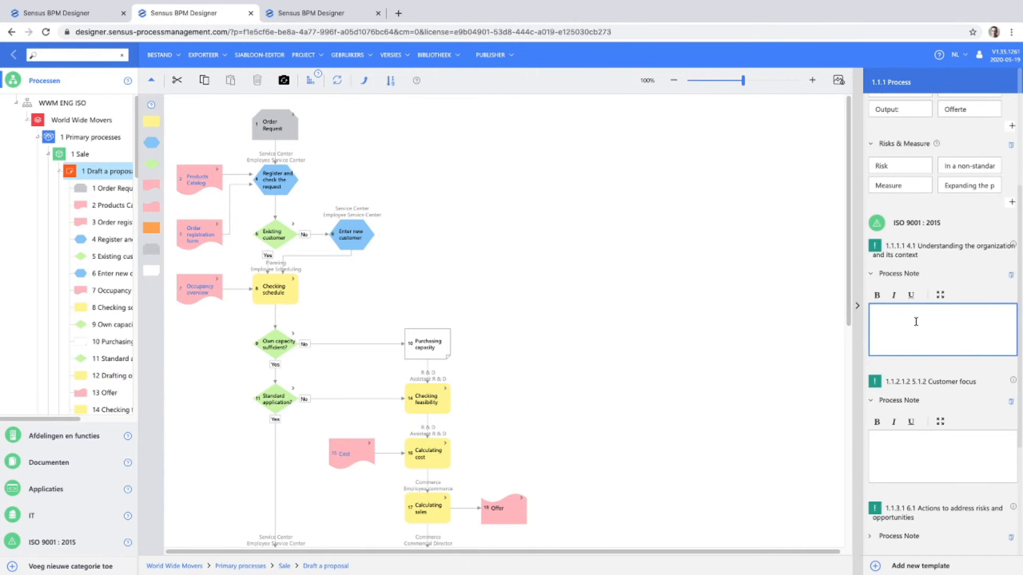
text(not compiant yet)
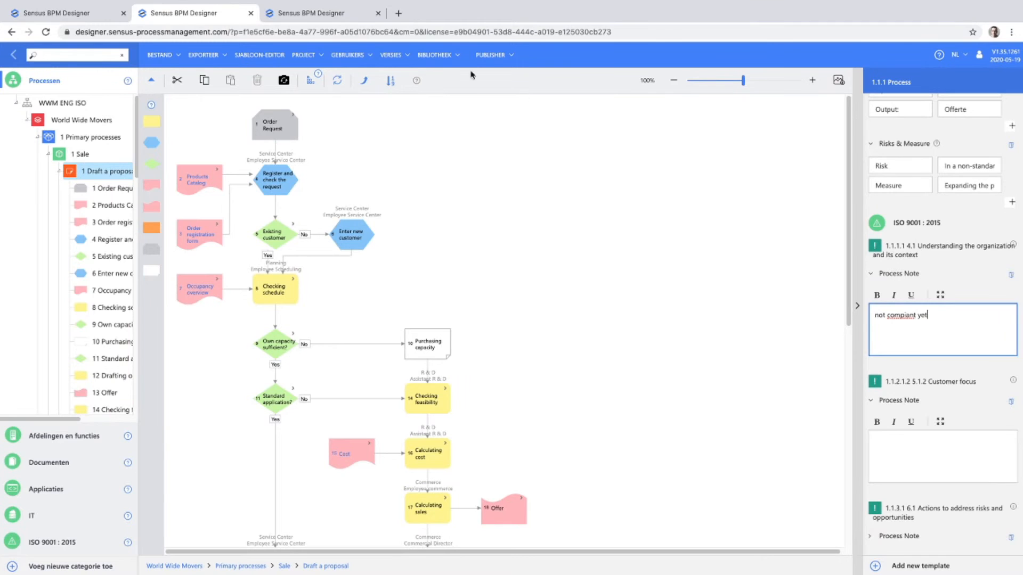
Switch to the WWM ENG project and open its Visual Navigator in Sensus Publisher
click(363, 13)
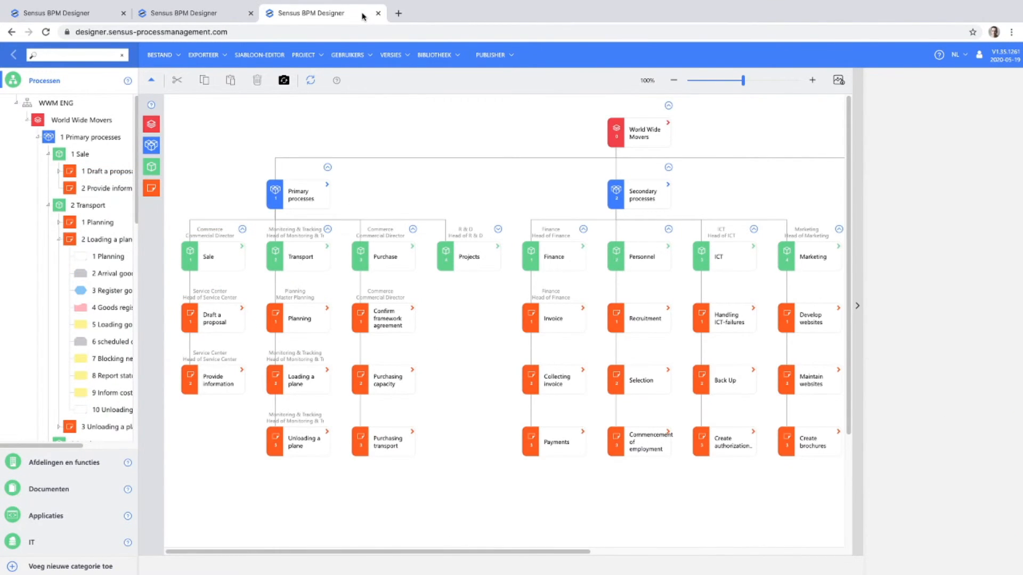
click(484, 59)
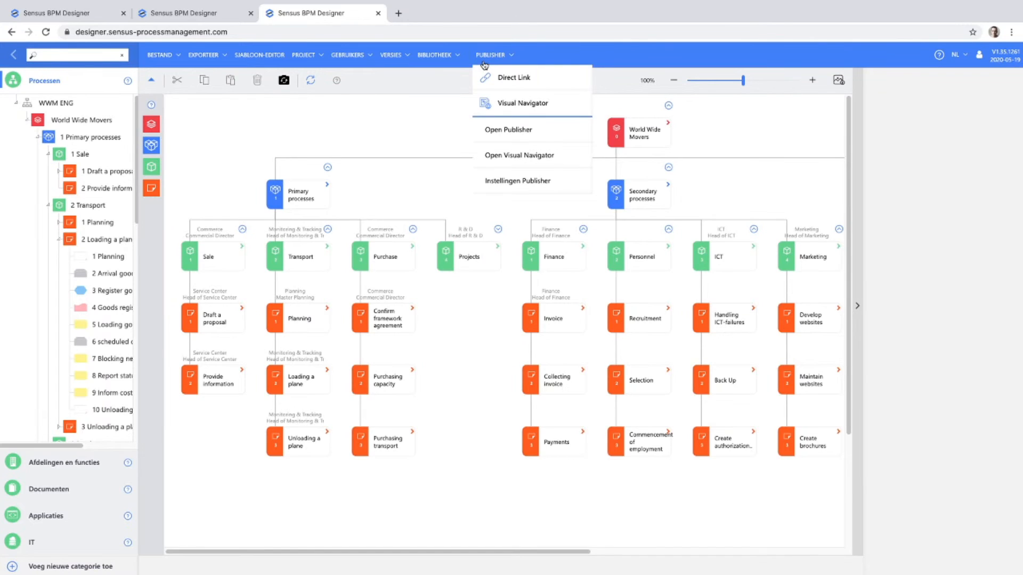
click(529, 157)
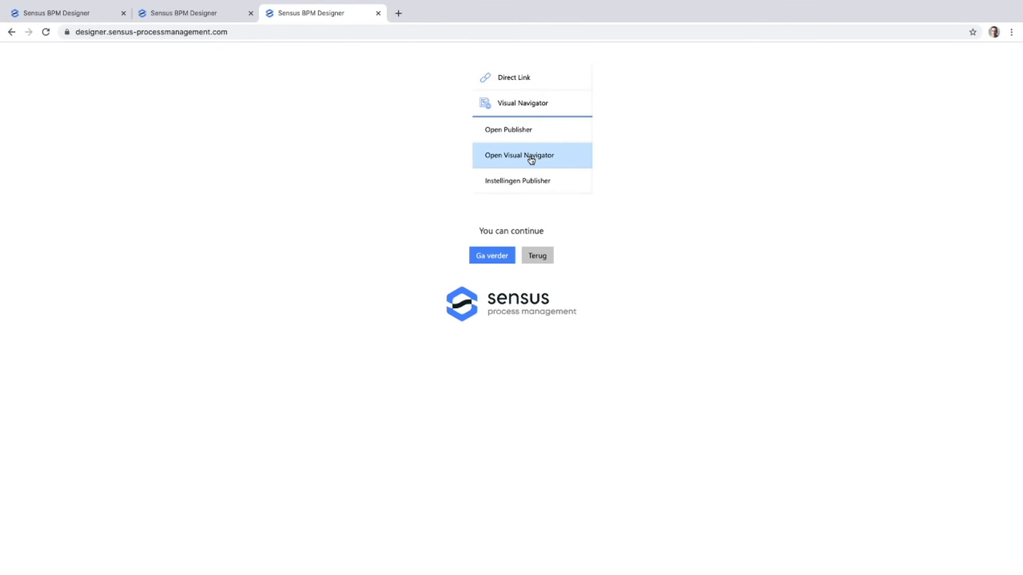
click(490, 256)
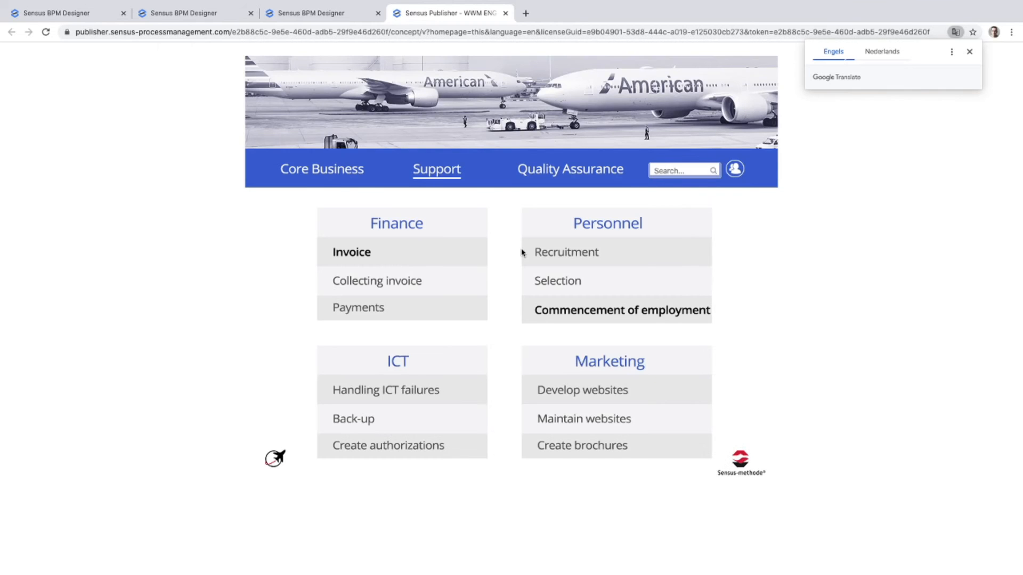
Open the Transport Planning process from Core Business, examine the details of Determine carrier and Draft a proposal, and return to the Core Business screen
click(322, 169)
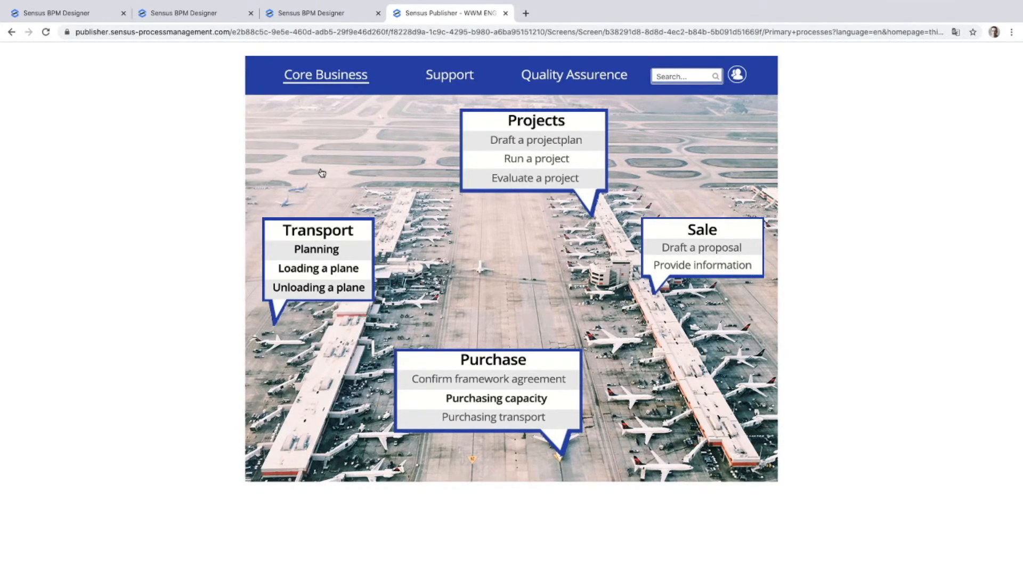
click(324, 252)
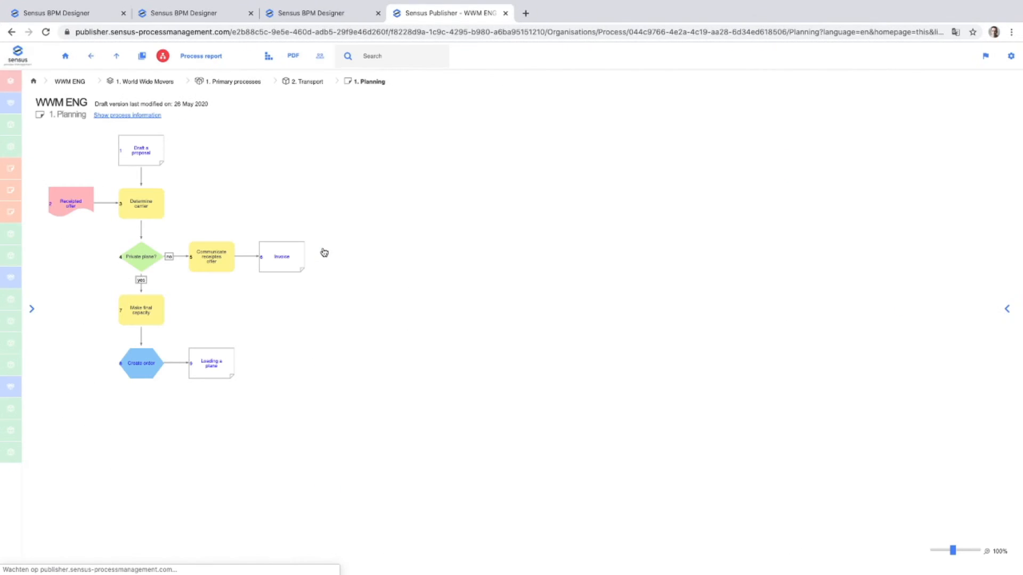
mouse_move(134, 213)
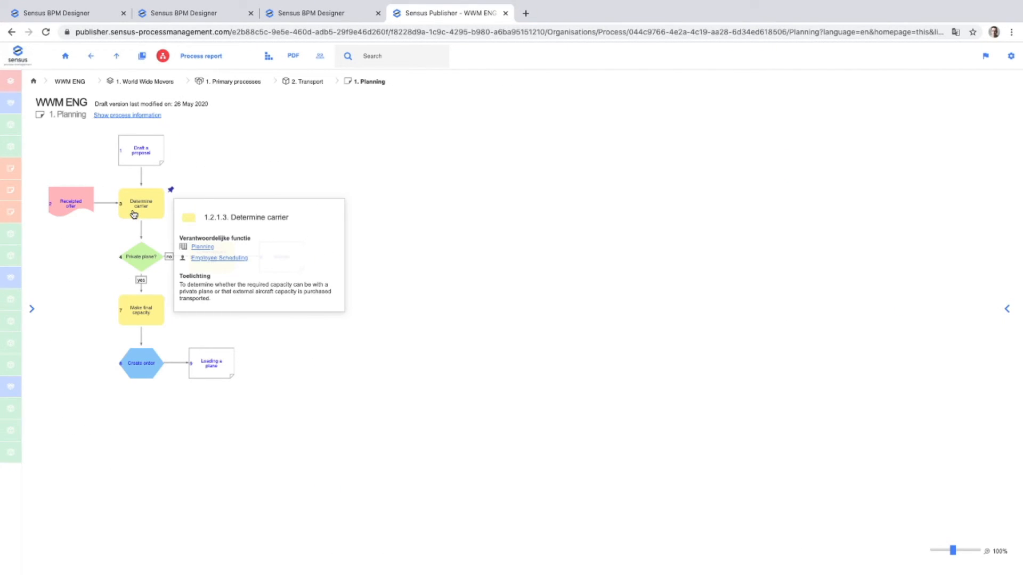
click(1006, 309)
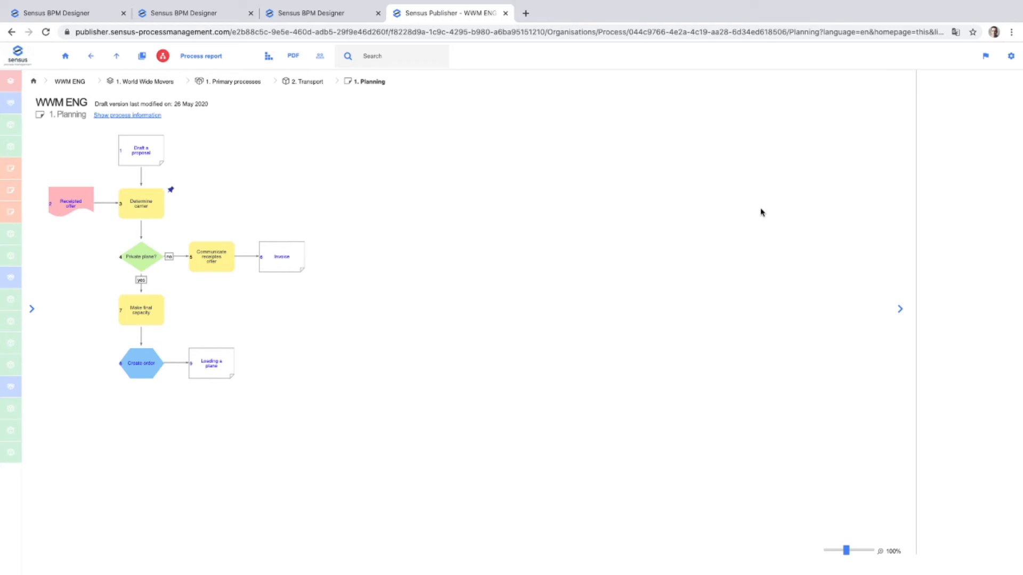
click(155, 155)
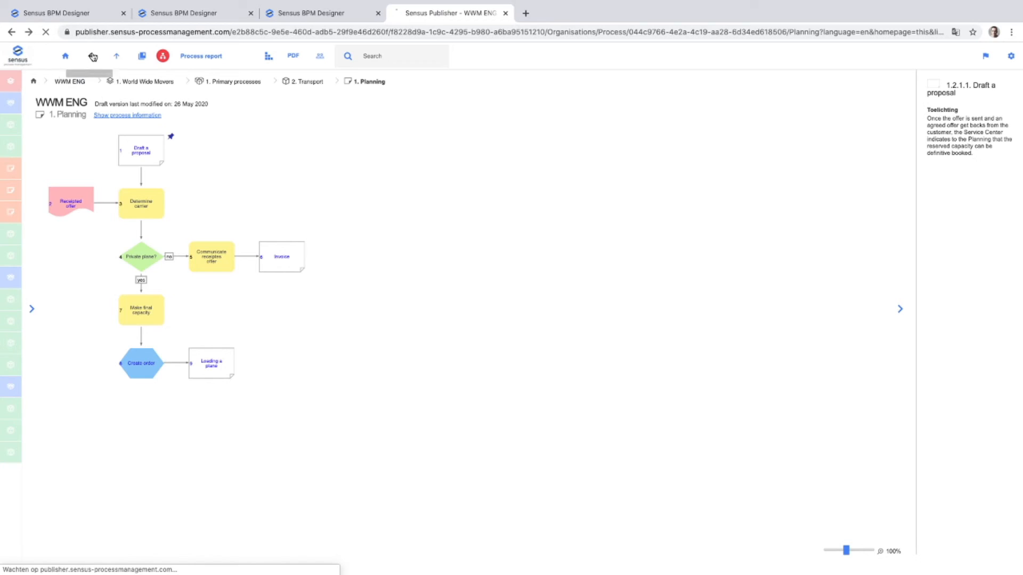
click(116, 62)
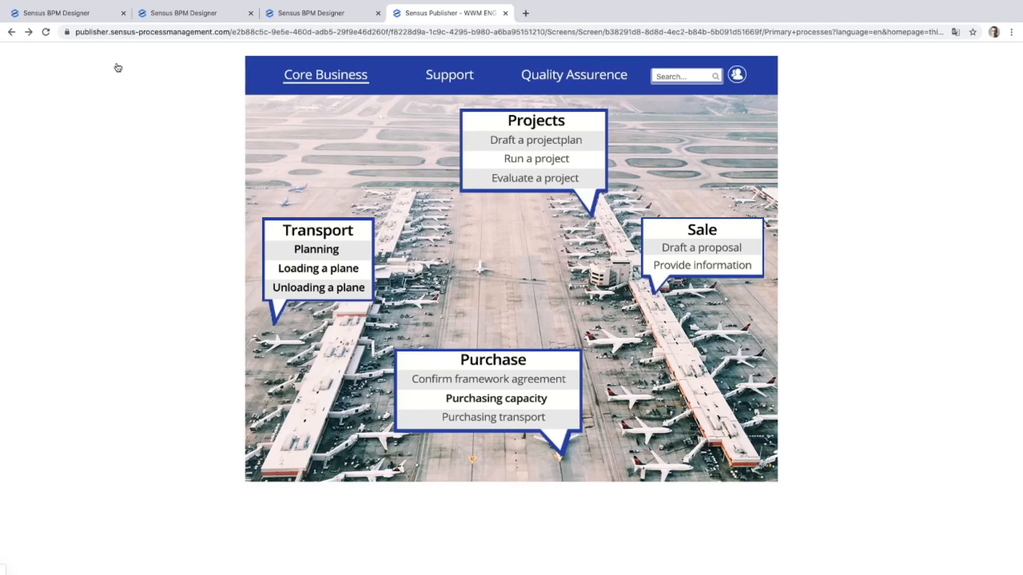